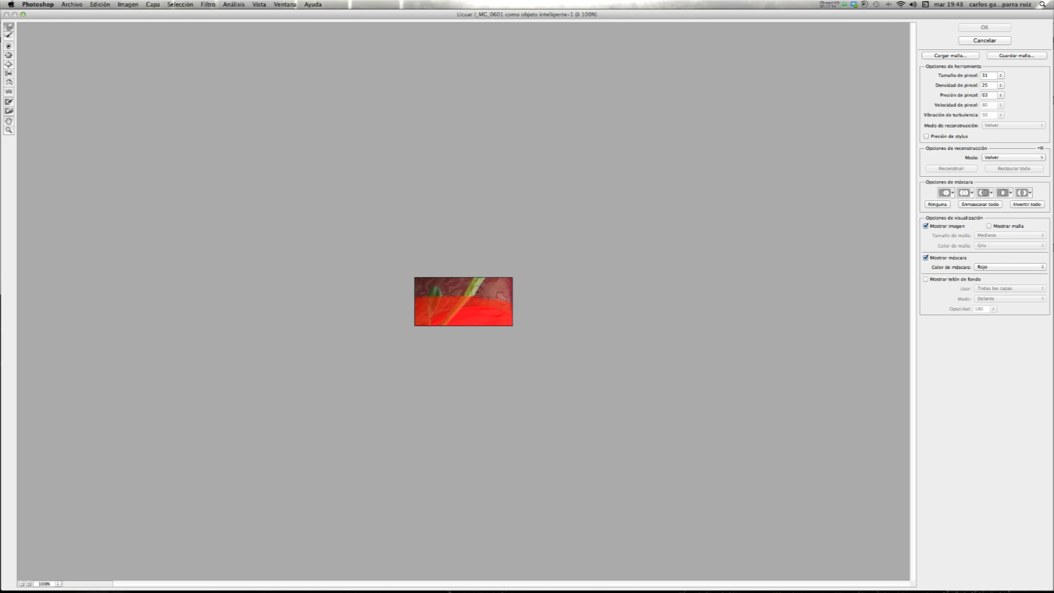
# Realign the rose stem in the unmasked area with Liquify, apply the distortion and deselect the area
pyautogui.click(473, 294)
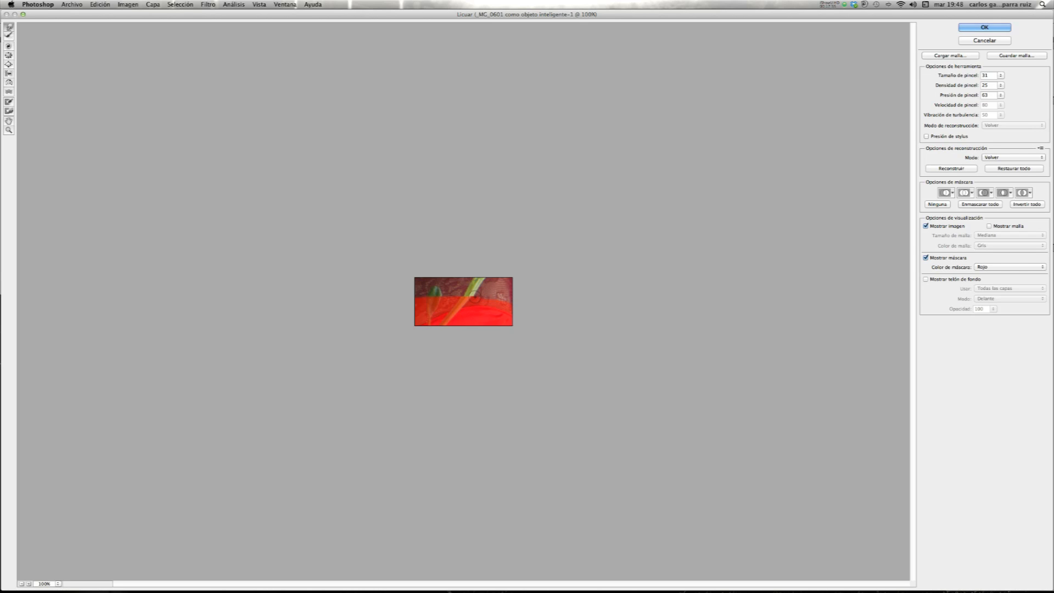
pyautogui.moveTo(476, 288)
pyautogui.mouseDown()
pyautogui.moveTo(466, 295)
pyautogui.moveTo(476, 291)
pyautogui.mouseUp()
pyautogui.click(982, 29)
pyautogui.press('super+d')
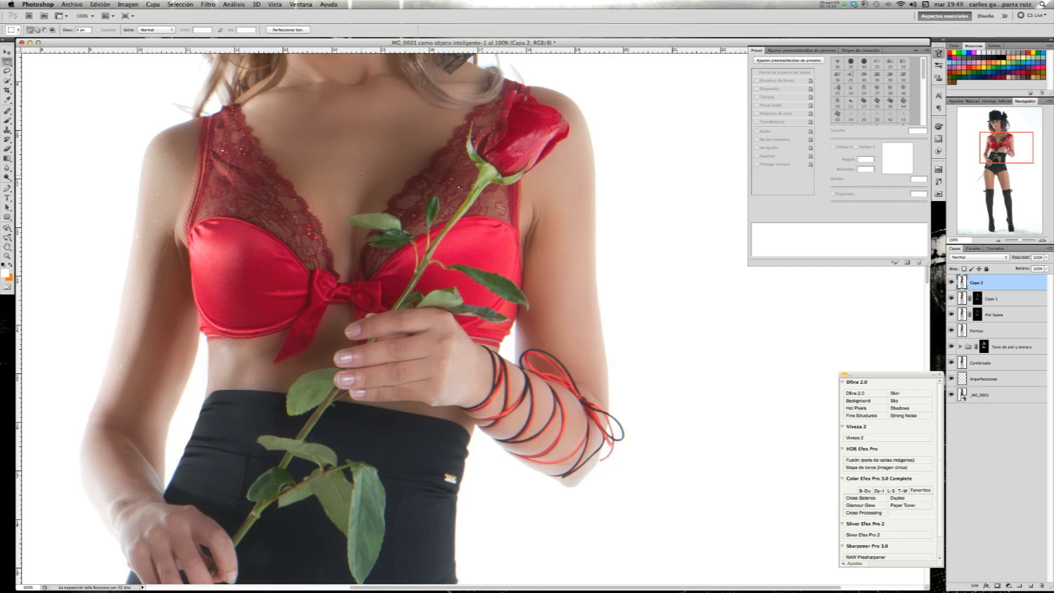
pyautogui.press('super+d')
# Heal the broken horizontal seam across the rose stem and lace using the Spot Healing Brush with a smaller brush size
pyautogui.click(9, 257)
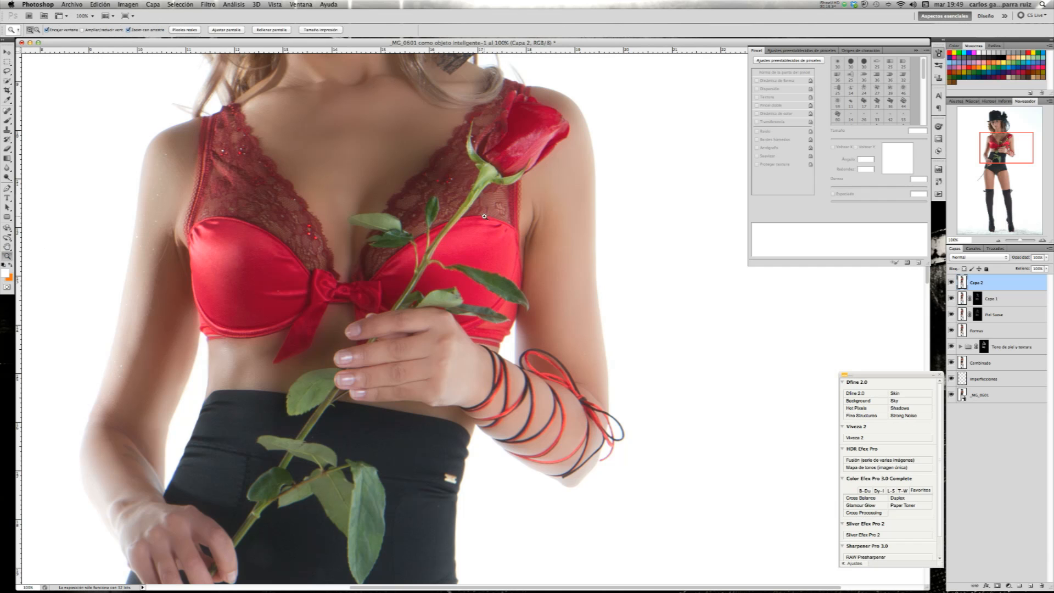
pyautogui.moveTo(466, 209)
pyautogui.mouseDown()
pyautogui.moveTo(511, 213)
pyautogui.moveTo(455, 202)
pyautogui.mouseUp()
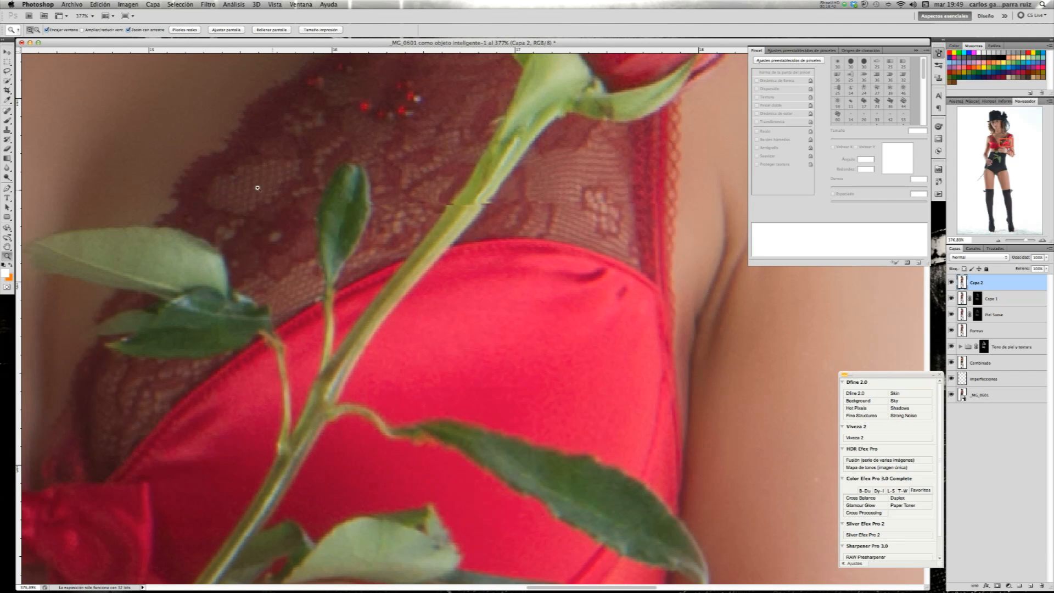
pyautogui.click(7, 112)
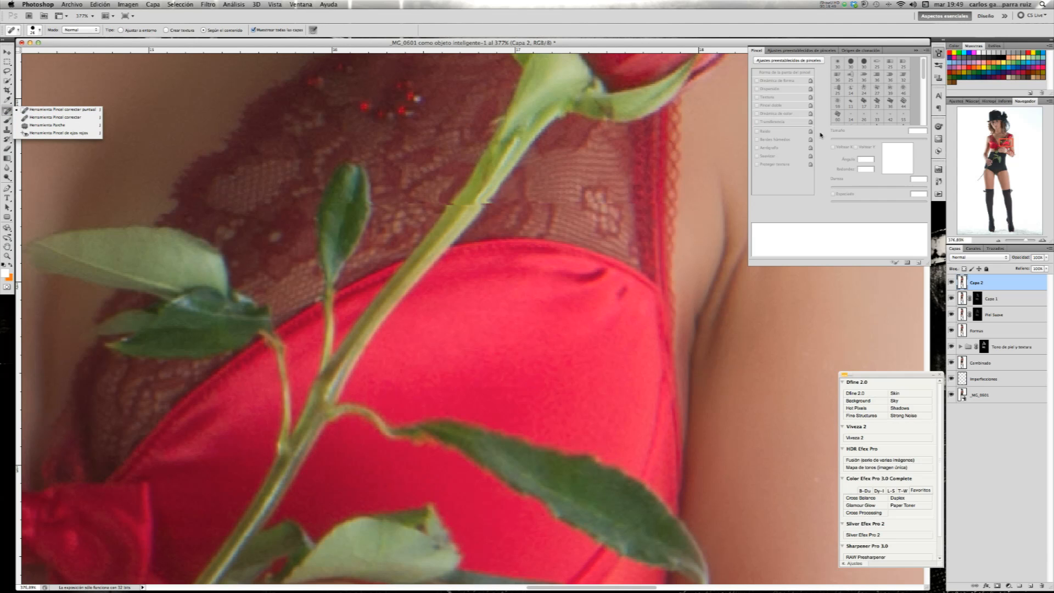
pyautogui.click(41, 30)
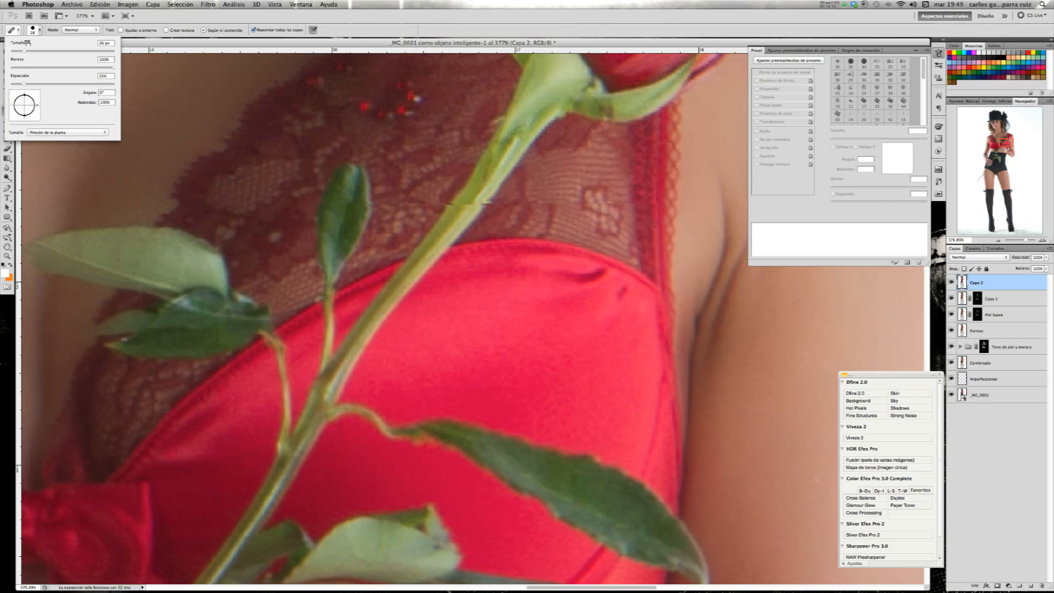
pyautogui.moveTo(23, 51); pyautogui.dragTo(13, 51)
pyautogui.click(483, 199)
pyautogui.click(455, 206)
pyautogui.click(476, 204)
pyautogui.click(485, 203)
pyautogui.moveTo(390, 204); pyautogui.dragTo(429, 203)
pyautogui.click(348, 203)
pyautogui.click(369, 204)
pyautogui.click(490, 203)
pyautogui.click(650, 204)
pyautogui.click(614, 205)
pyautogui.click(588, 203)
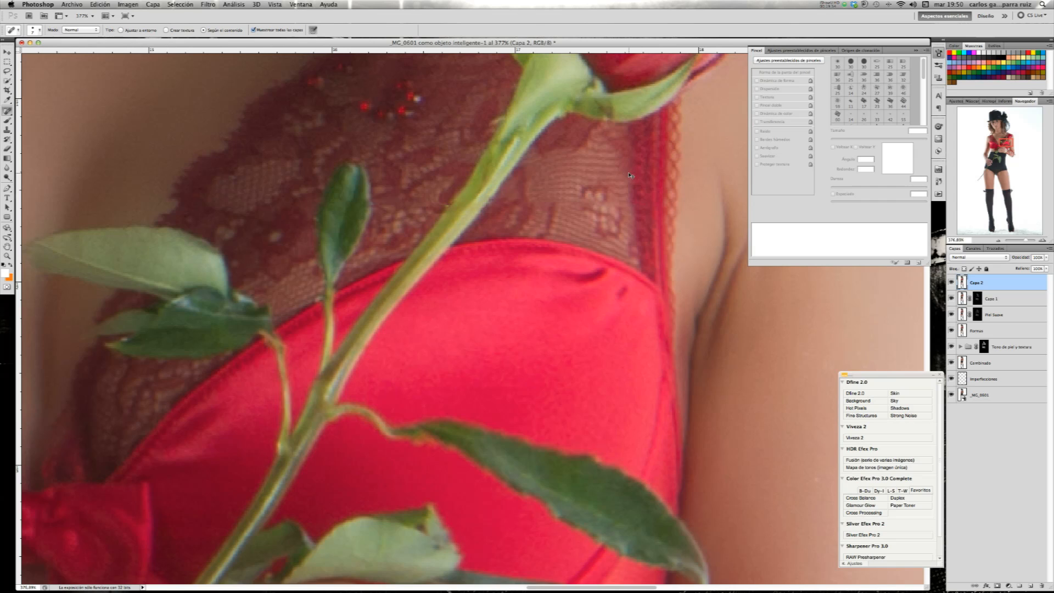
# Add a new layer above Capa 2 filled with 50% gris and set its blend mode to Luz suave
pyautogui.press('super+0')
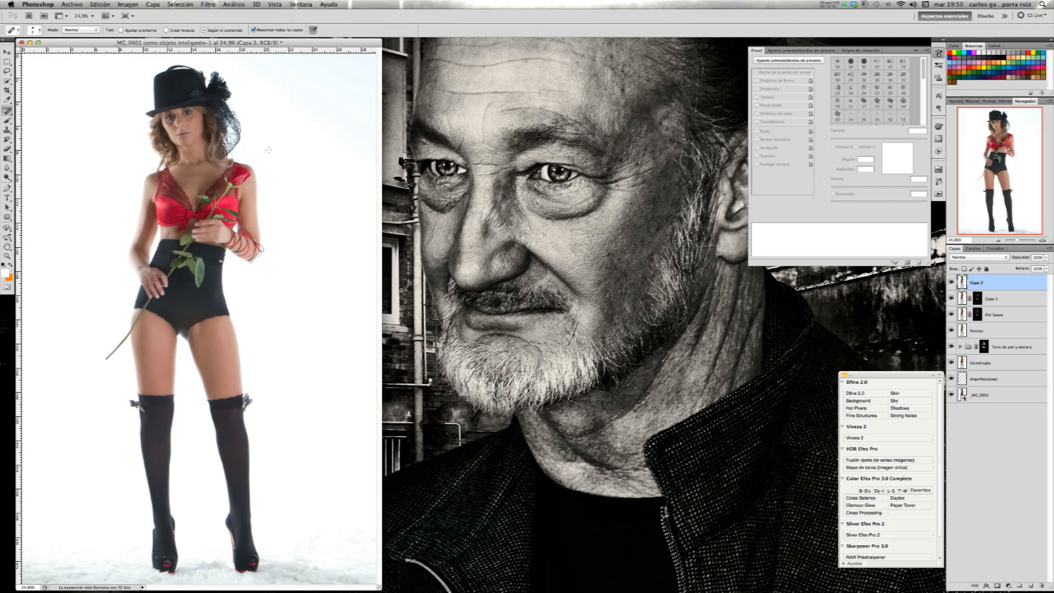
pyautogui.click(275, 5)
pyautogui.click(340, 96)
pyautogui.moveTo(1000, 171); pyautogui.dragTo(1007, 145)
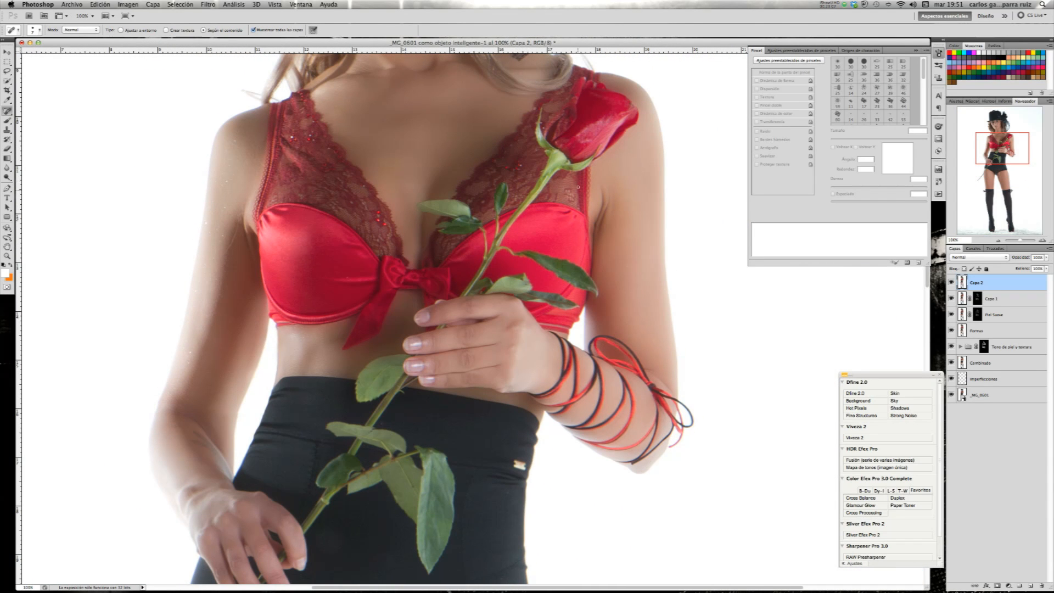
pyautogui.moveTo(1005, 157); pyautogui.dragTo(1004, 141)
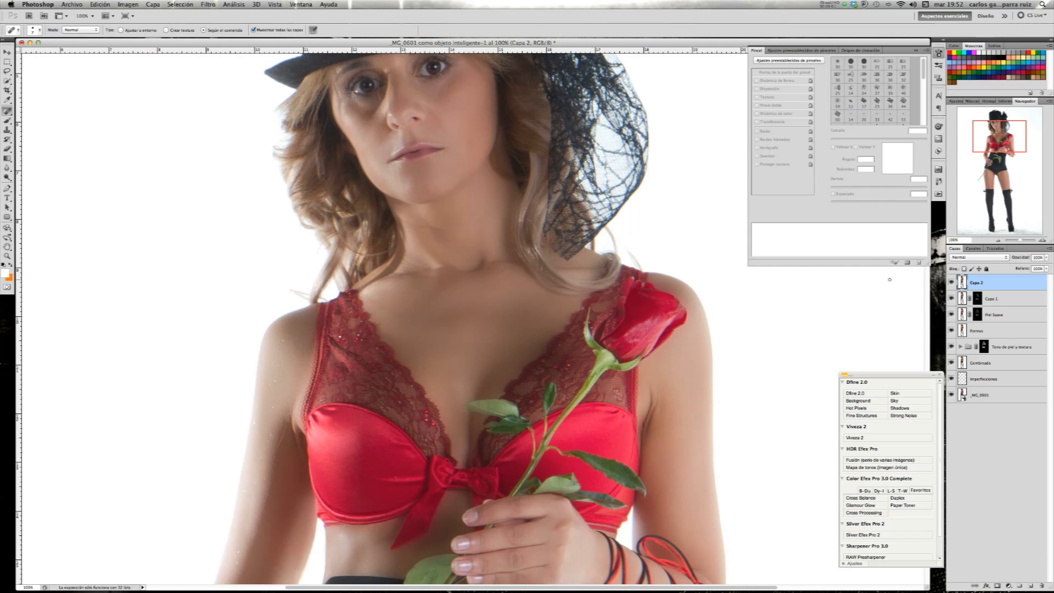
pyautogui.click(1031, 584)
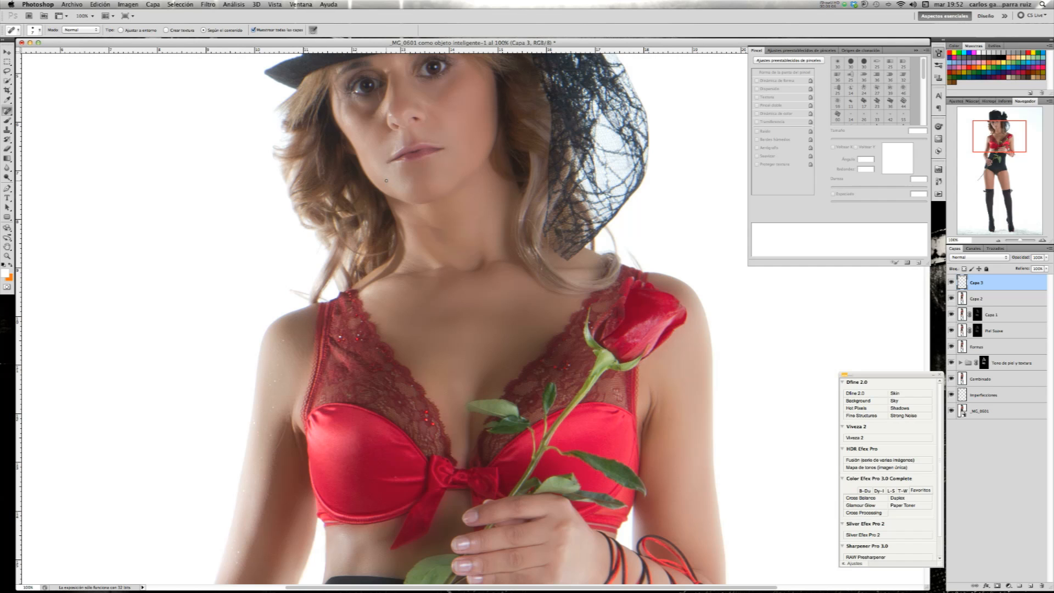
pyautogui.hotkey('shift', 'BackSpace')
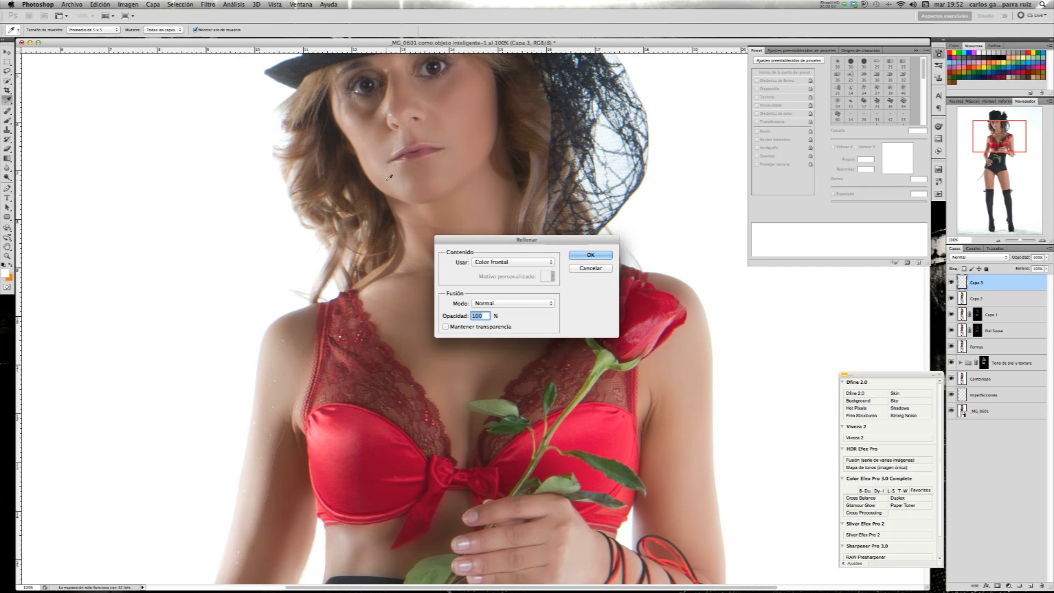
pyautogui.click(548, 263)
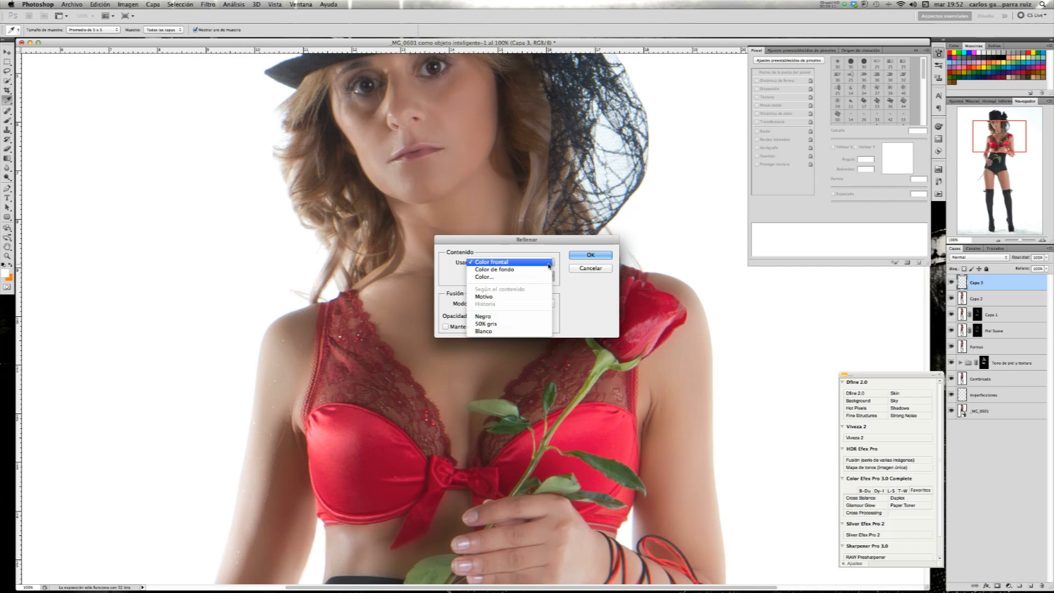
pyautogui.click(533, 324)
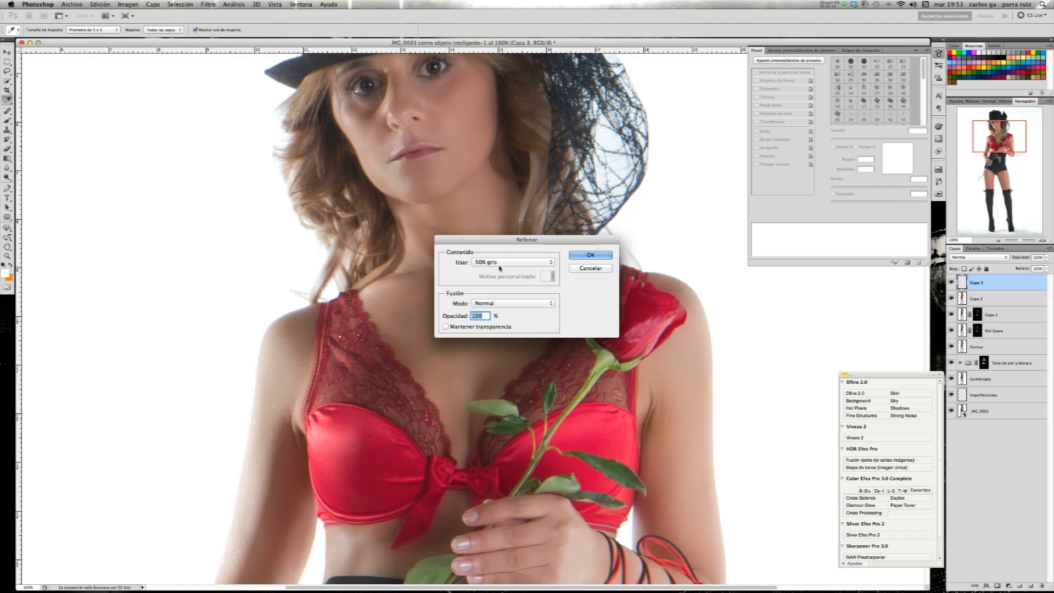
pyautogui.click(574, 256)
pyautogui.press('j')
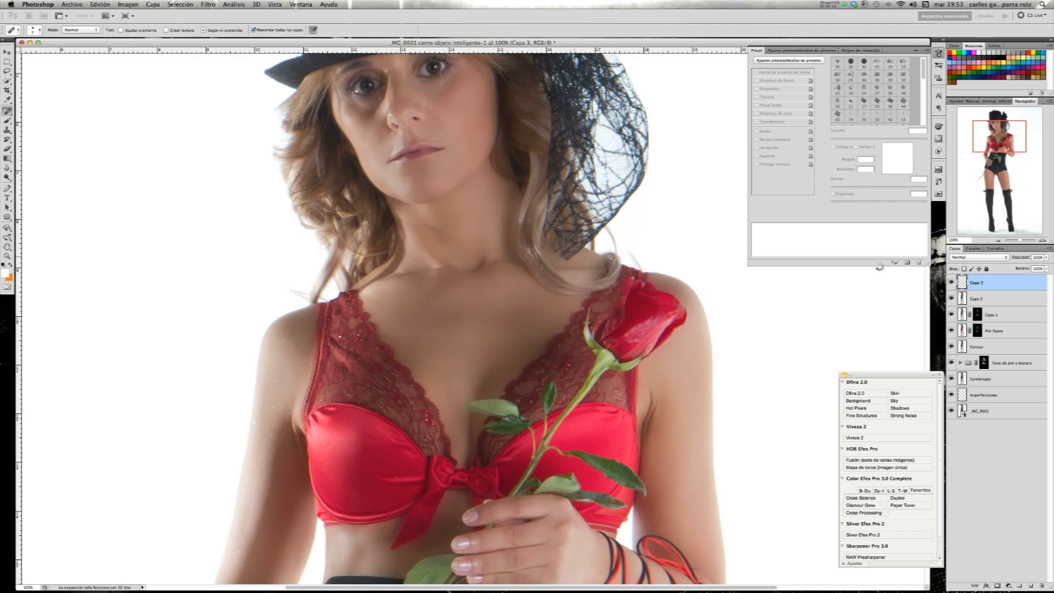
pyautogui.click(1003, 259)
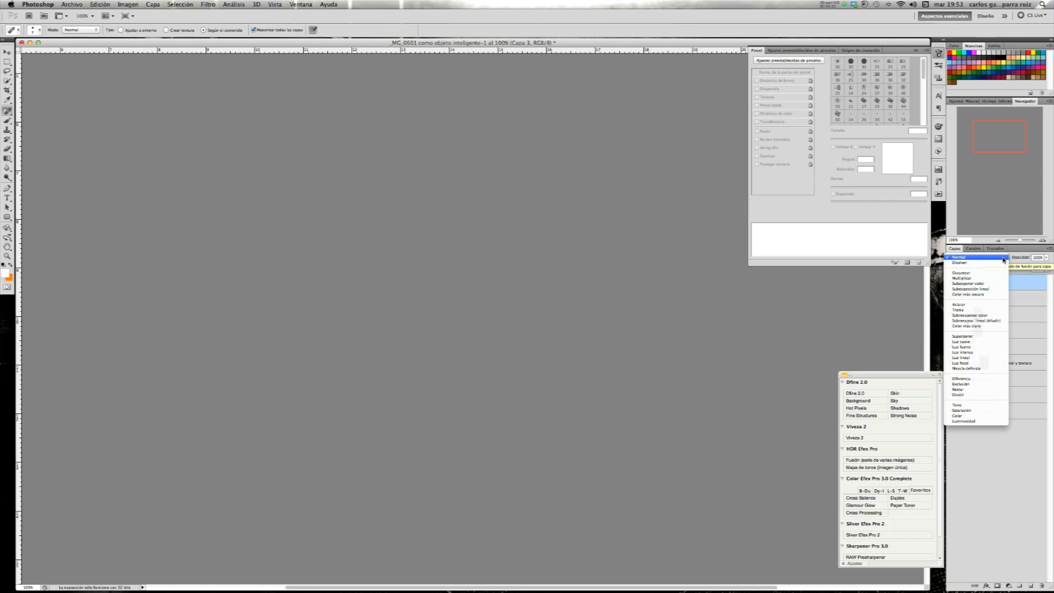
pyautogui.click(990, 341)
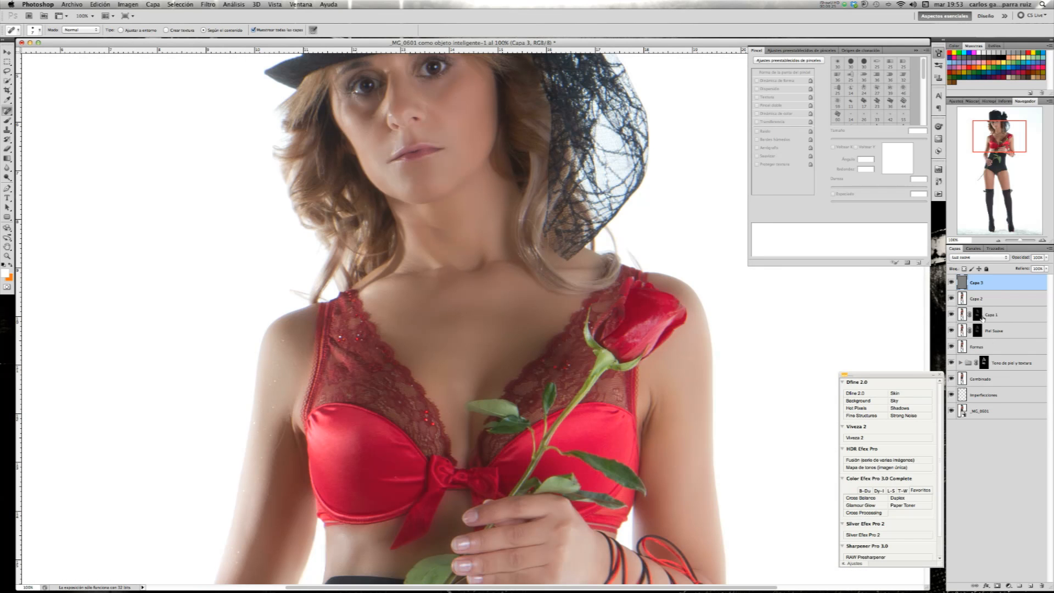
# Choose the Dodge tool for the face, with the Medios tonos range and a soft 22 px brush
pyautogui.moveTo(998, 141); pyautogui.dragTo(1000, 134)
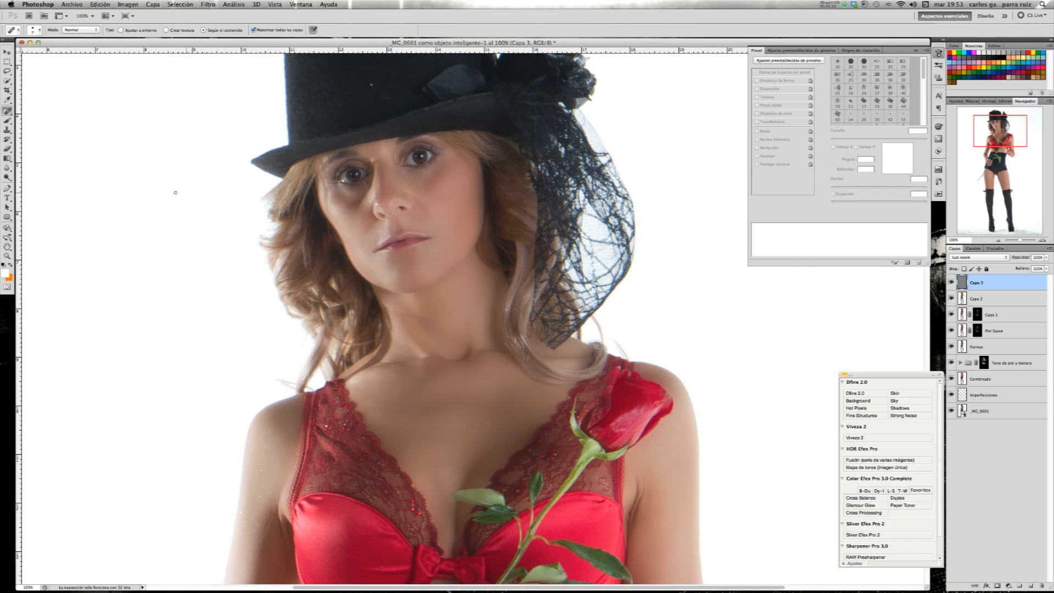
pyautogui.click(8, 178)
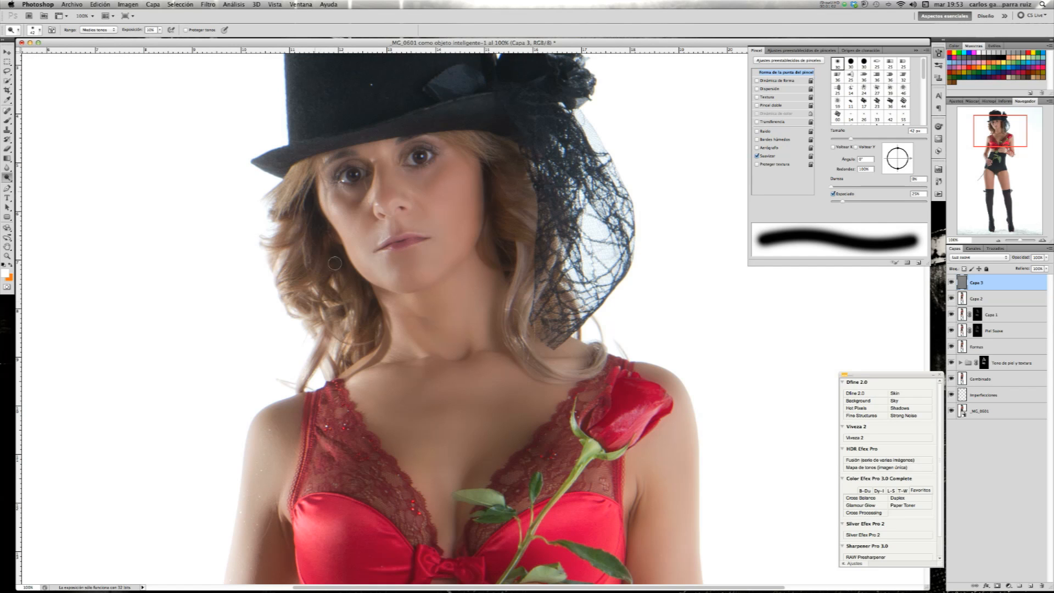
pyautogui.press('[')
pyautogui.press('[')
pyautogui.press('[')
pyautogui.moveTo(852, 140)
pyautogui.mouseDown()
pyautogui.moveTo(871, 140)
pyautogui.moveTo(840, 139)
pyautogui.mouseUp()
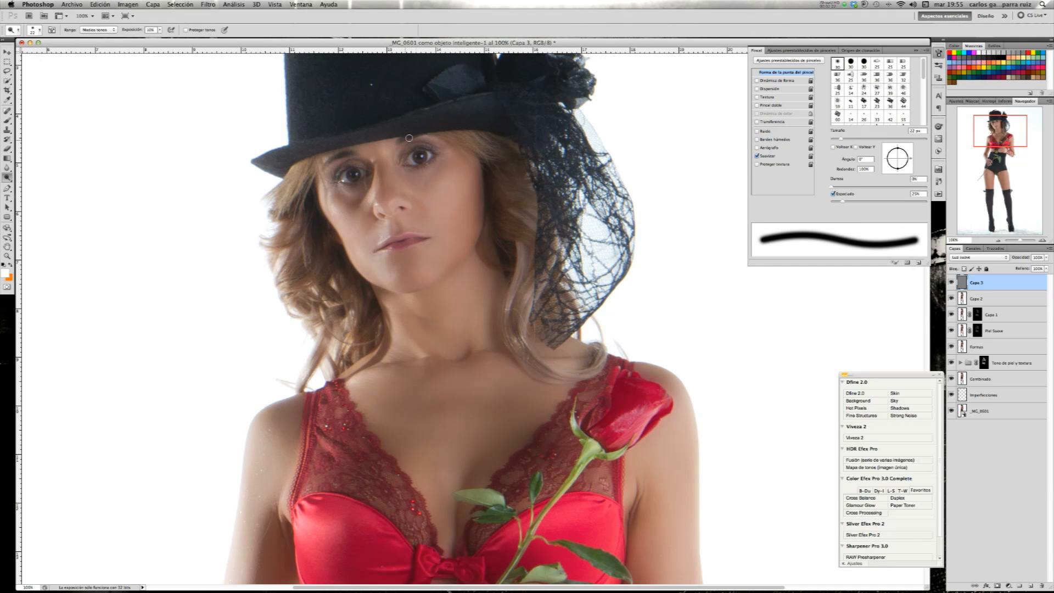
# Adjust the tool's exposure and shade the thighs on the gray layer with a 195 px brush, comparing with the layer hidden
pyautogui.moveTo(1000, 131); pyautogui.dragTo(995, 146)
pyautogui.moveTo(840, 139); pyautogui.dragTo(886, 139)
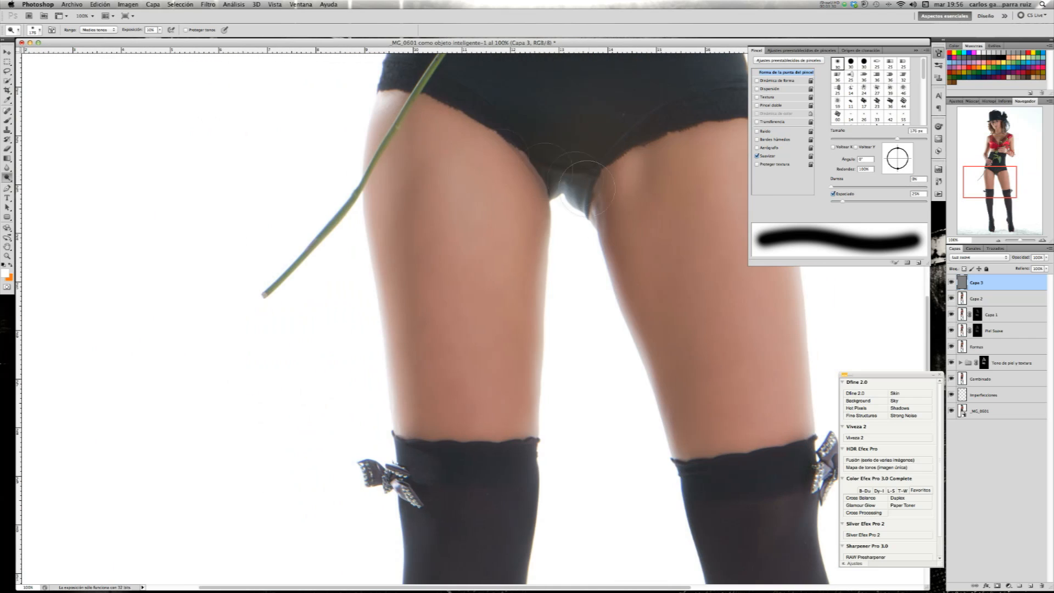
pyautogui.click(168, 30)
pyautogui.click(161, 30)
pyautogui.click(471, 169)
pyautogui.press(']')
pyautogui.moveTo(648, 220); pyautogui.dragTo(448, 178)
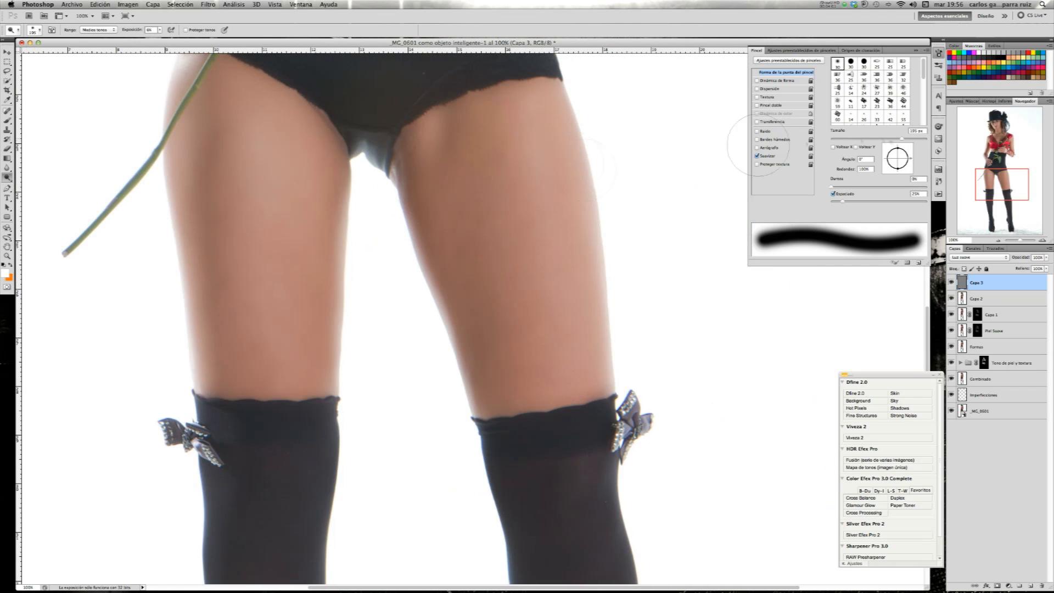
pyautogui.moveTo(539, 222); pyautogui.dragTo(539, 280)
pyautogui.moveTo(453, 118); pyautogui.dragTo(466, 140)
pyautogui.click(951, 282)
pyautogui.click(951, 282)
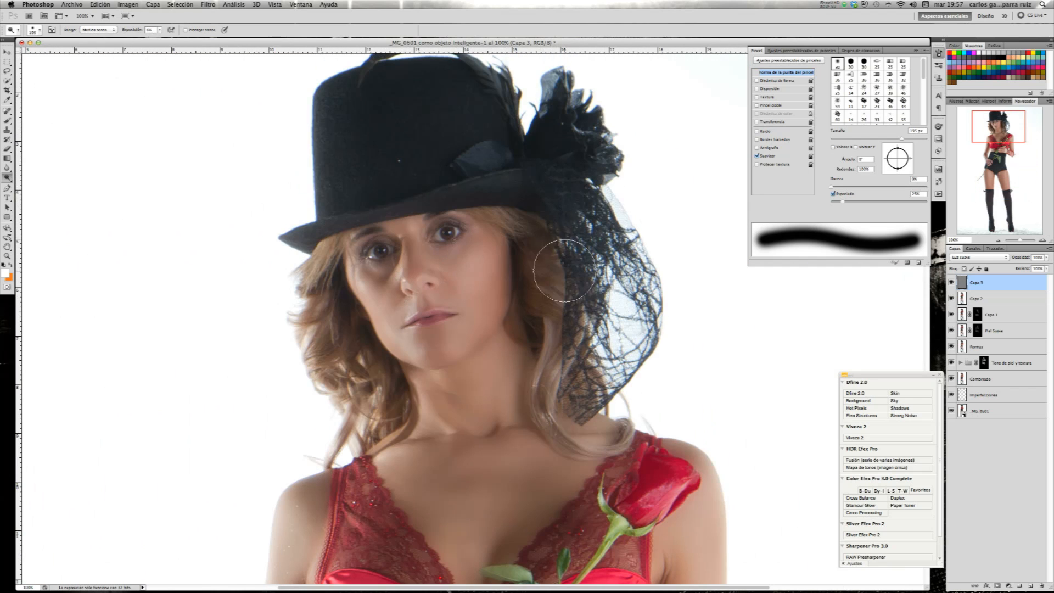
# Shade the chest, torso and shoulder on the gray layer with a brush of about 127 px
pyautogui.click(954, 282)
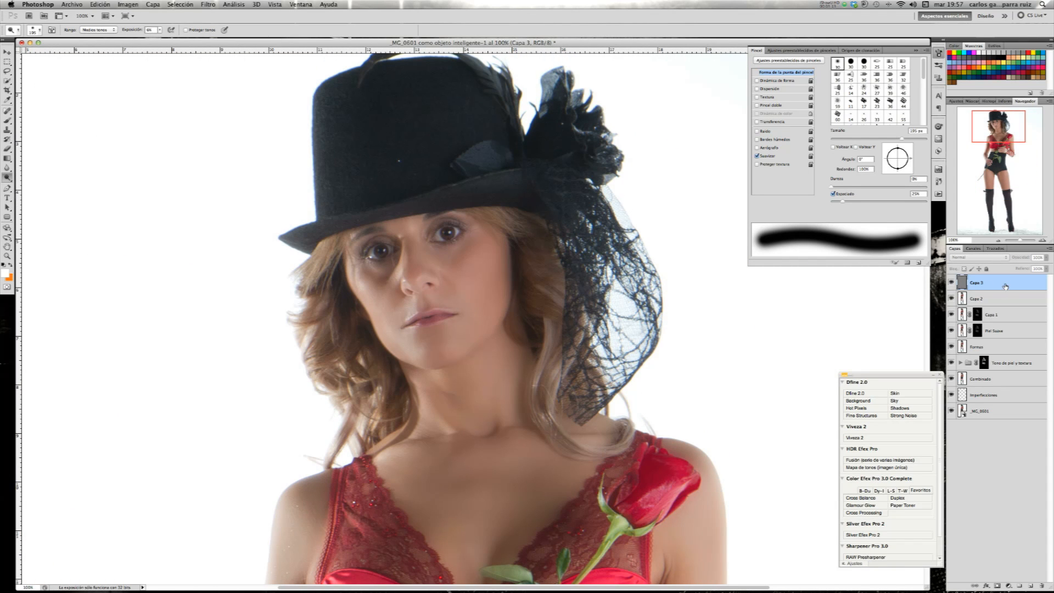
pyautogui.click(951, 283)
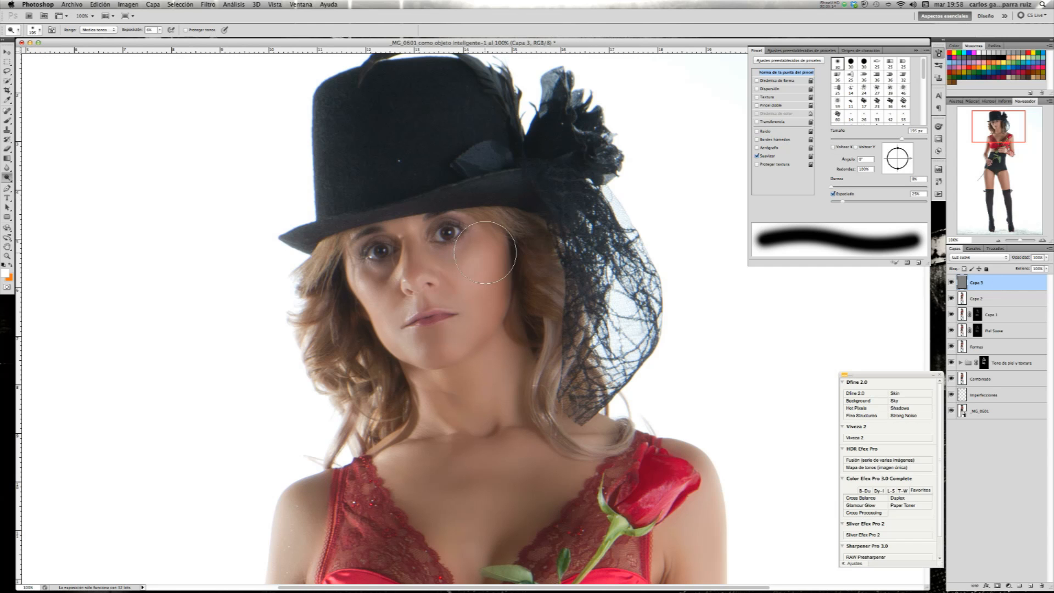
pyautogui.moveTo(998, 128); pyautogui.dragTo(995, 140)
pyautogui.moveTo(529, 329)
pyautogui.mouseDown()
pyautogui.moveTo(522, 246)
pyautogui.moveTo(535, 244)
pyautogui.mouseUp()
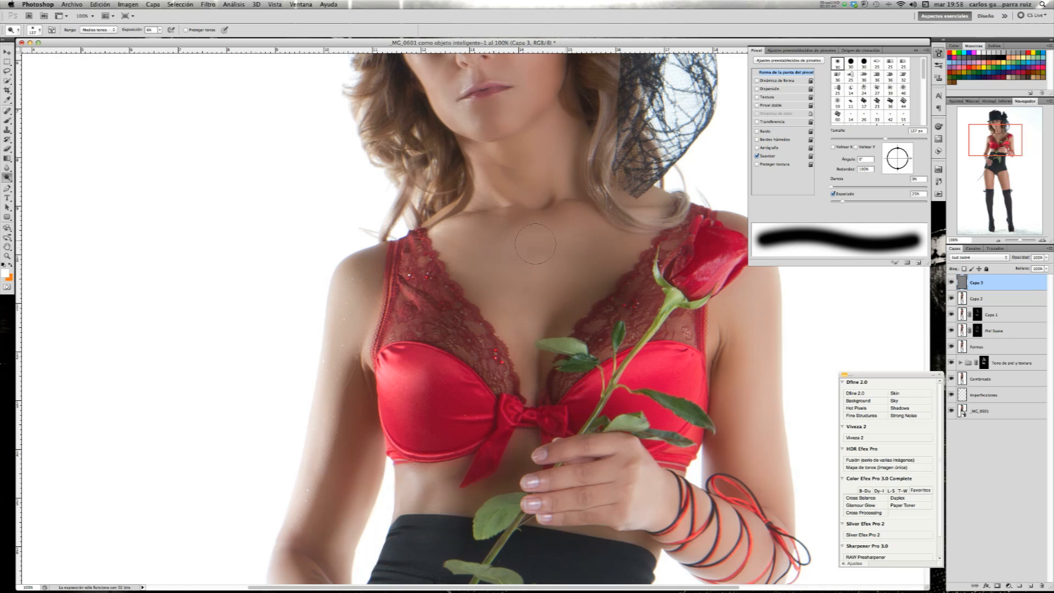
pyautogui.moveTo(536, 391)
pyautogui.mouseDown()
pyautogui.moveTo(445, 391)
pyautogui.moveTo(409, 376)
pyautogui.mouseUp()
pyautogui.moveTo(713, 247); pyautogui.dragTo(734, 267)
# Examine the gray layer by itself and compare the whole image with and without its shading
pyautogui.moveTo(1011, 143)
pyautogui.mouseDown()
pyautogui.moveTo(1013, 161)
pyautogui.moveTo(1012, 134)
pyautogui.mouseUp()
pyautogui.press('super+0')
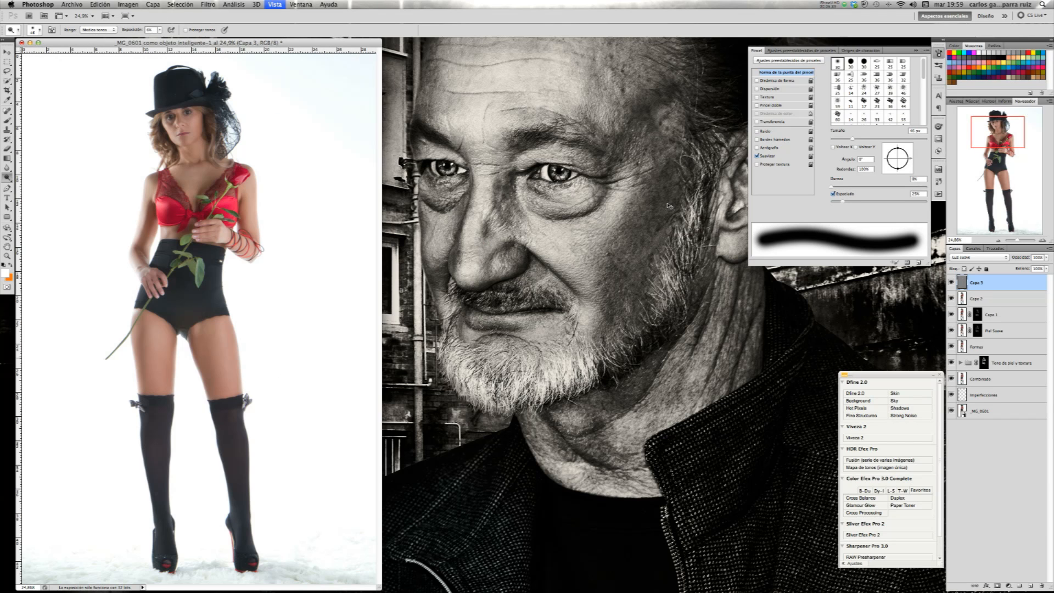
pyautogui.click(951, 284)
pyautogui.click(951, 283)
pyautogui.moveTo(950, 298); pyautogui.dragTo(952, 369)
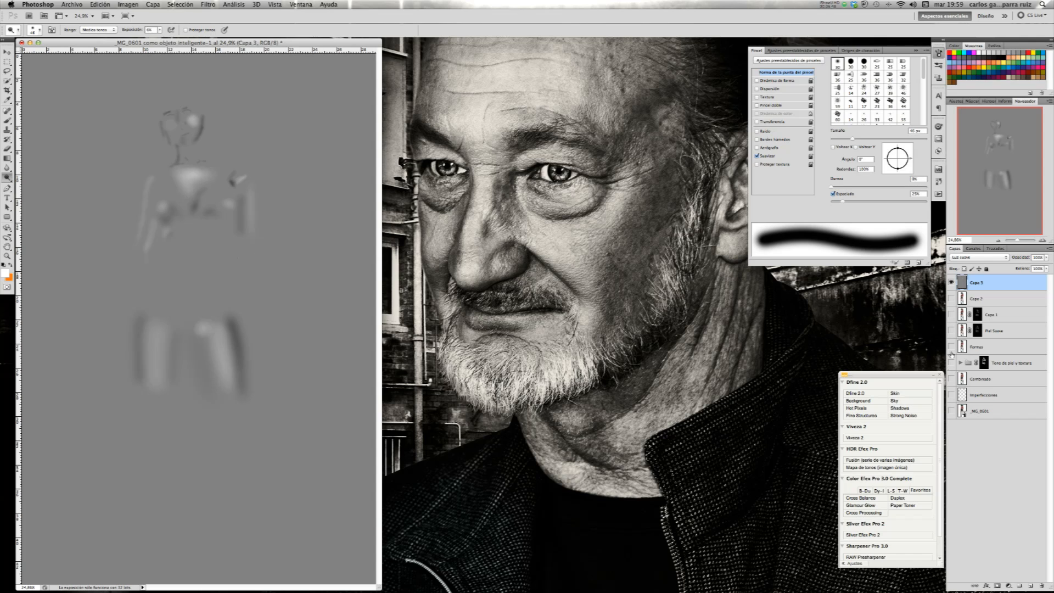
pyautogui.moveTo(951, 298); pyautogui.dragTo(949, 408)
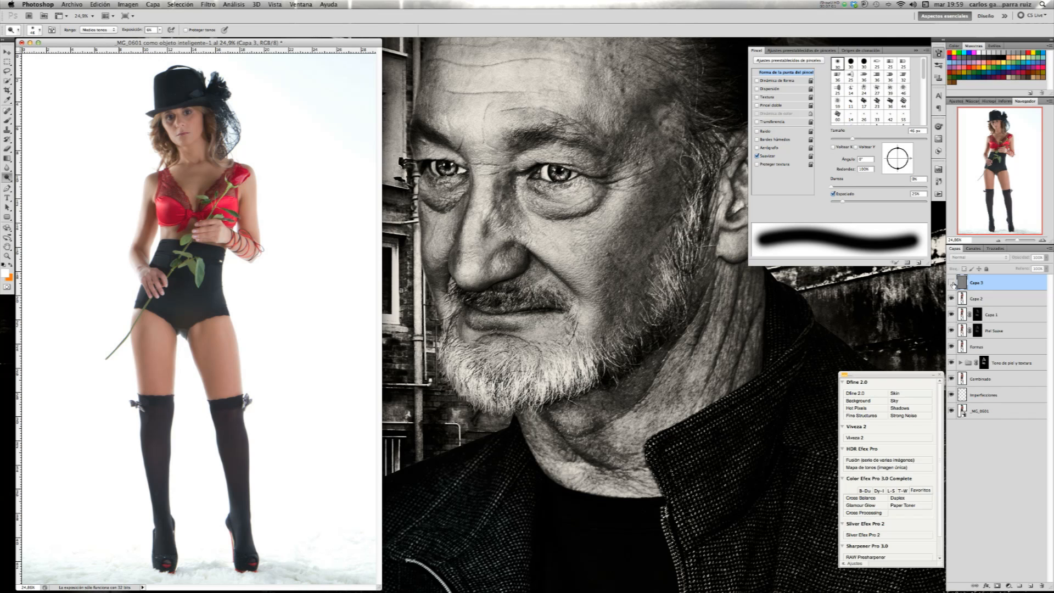
pyautogui.click(952, 282)
pyautogui.click(953, 283)
pyautogui.click(952, 282)
pyautogui.click(952, 282)
pyautogui.click(952, 283)
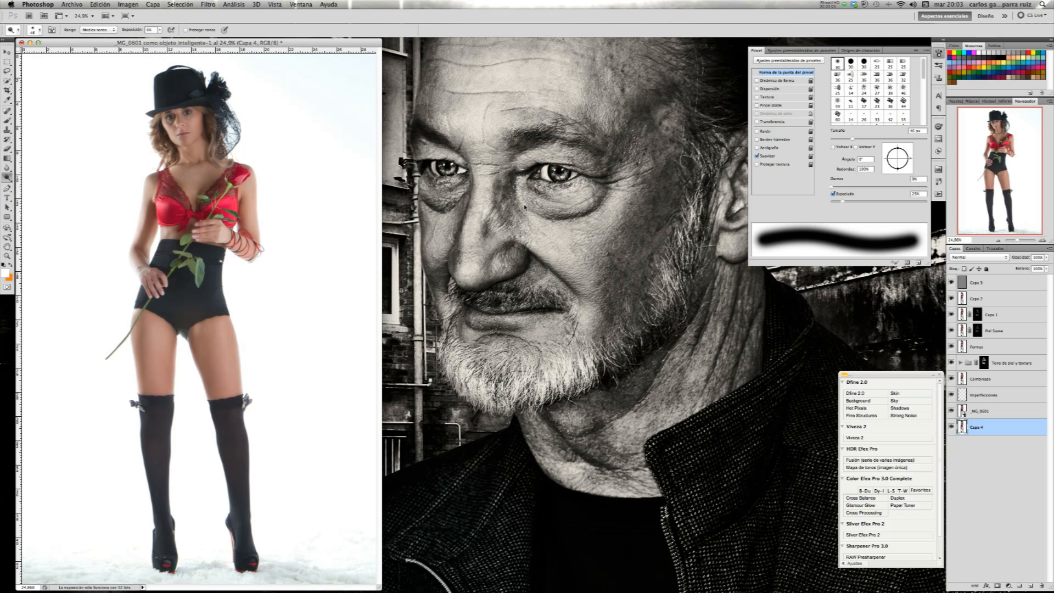
# Discard the misplaced merged copies and stamp all visible layers into a new layer above Capa 3
pyautogui.hotkey('ctrl', 'alt', 'shift', 'e')
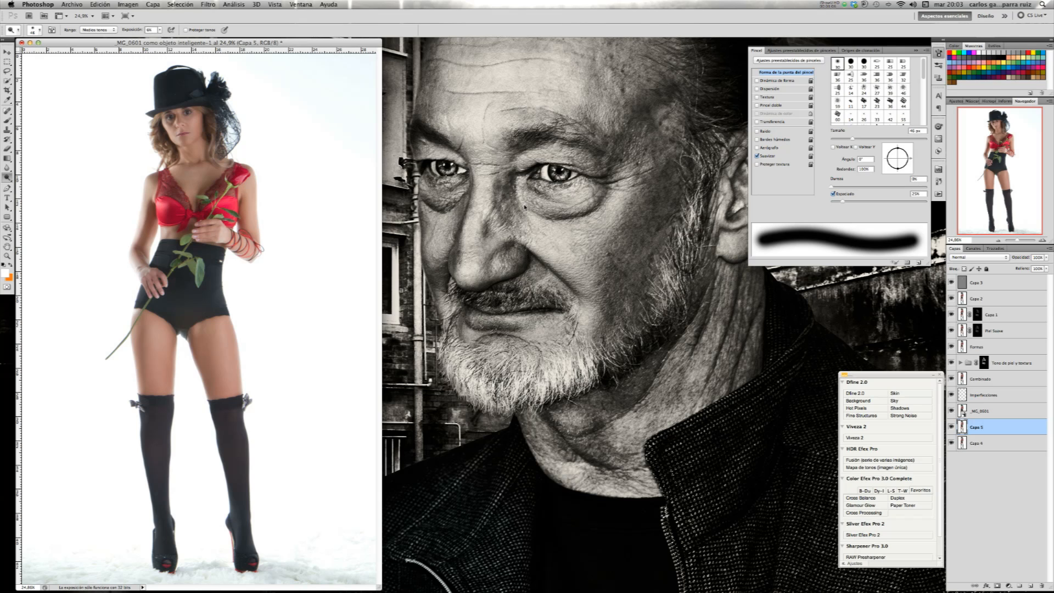
pyautogui.moveTo(993, 428); pyautogui.dragTo(1043, 586)
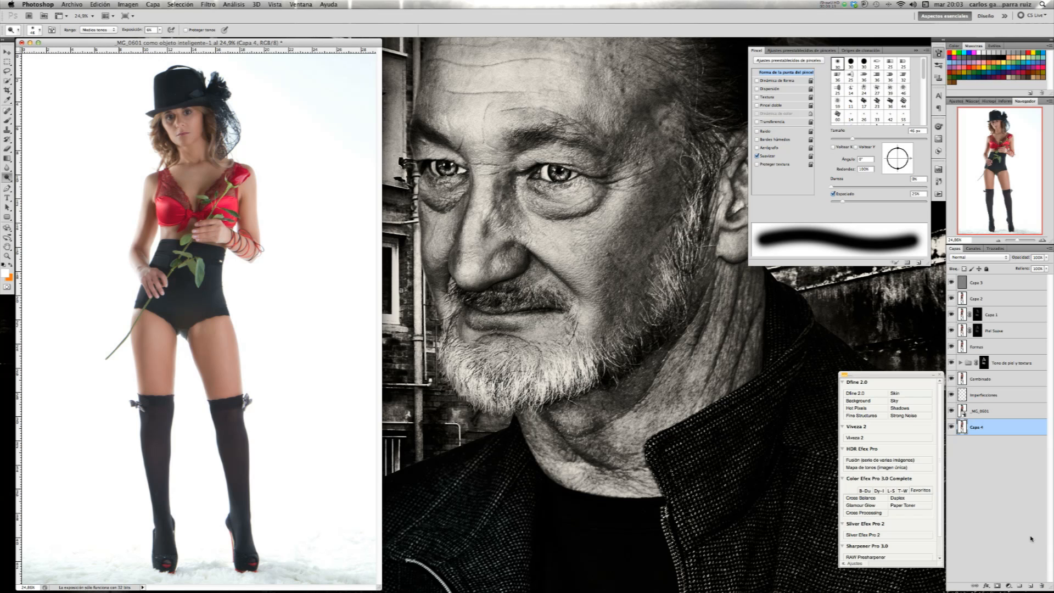
pyautogui.hotkey('ctrl', 'alt', 'z')
pyautogui.hotkey('ctrl', 'alt', 'z')
pyautogui.hotkey('ctrl', 'alt', 'z')
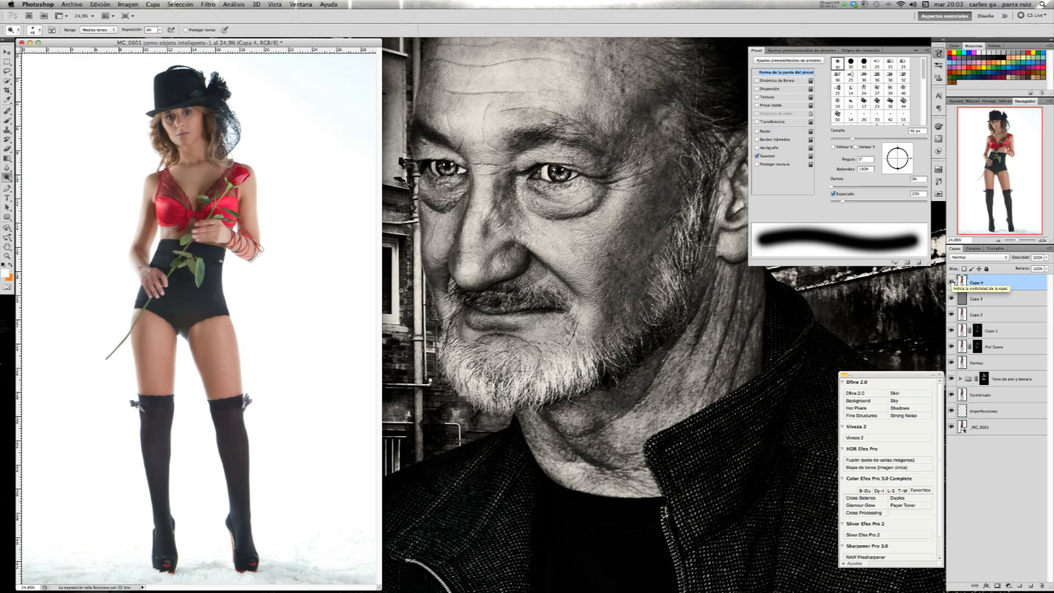
# Compare the image with the merged top layer hidden, rename that layer as Combinado and select Capa 3
pyautogui.click(952, 283)
pyautogui.click(952, 283)
pyautogui.click(951, 283)
pyautogui.click(951, 284)
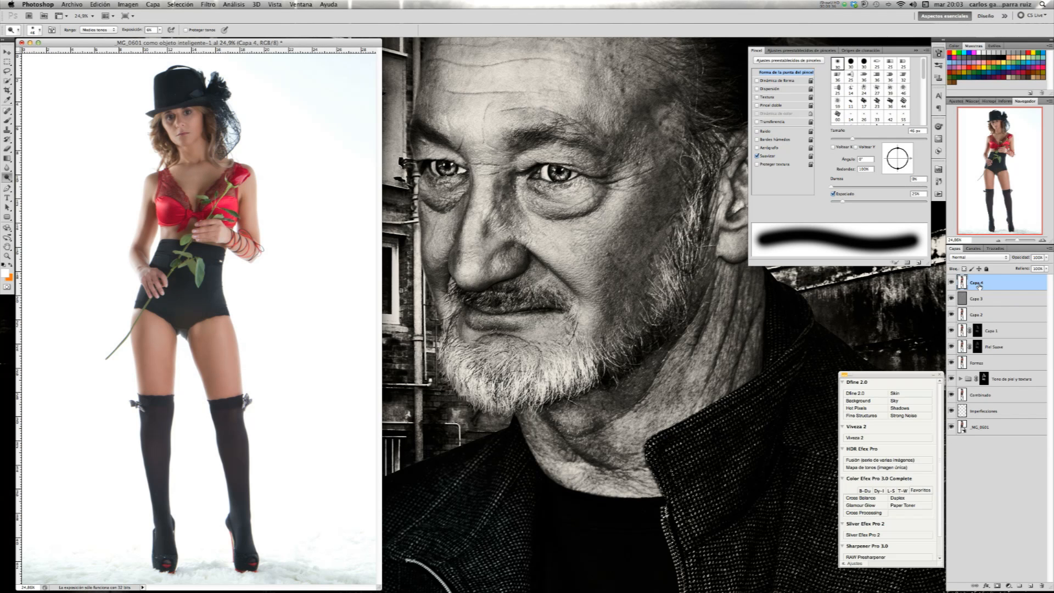
pyautogui.doubleClick(978, 282)
pyautogui.write('Combinado')
pyautogui.press('Return')
pyautogui.click(1031, 305)
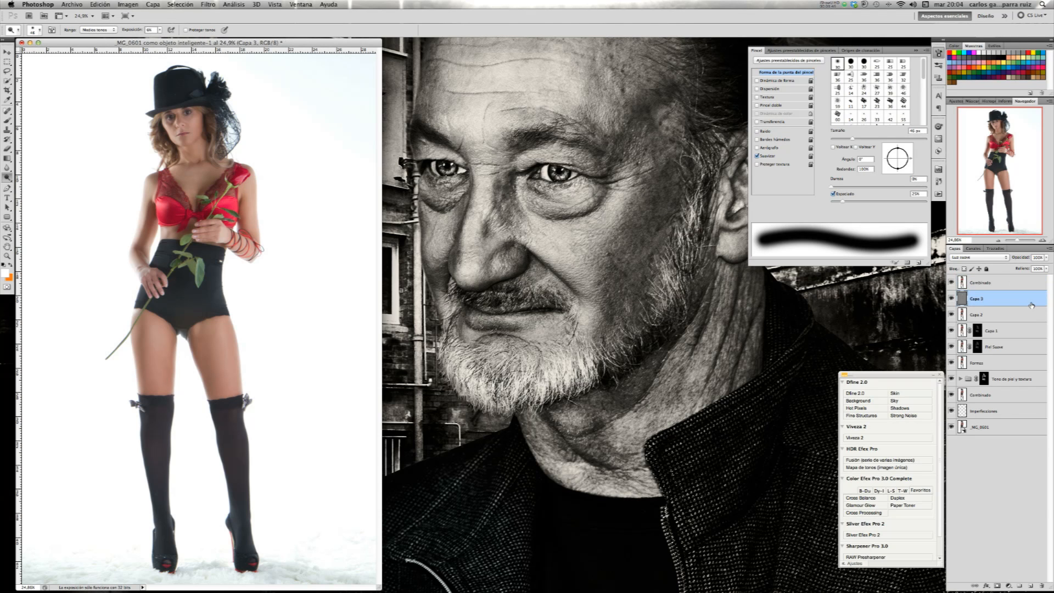
# Group the retouching layers from Capa 3 down to Imperfecciones and name the group Beauty
pyautogui.keyDown('shift'); pyautogui.click(1028, 315); pyautogui.keyUp('shift')
pyautogui.keyDown('shift'); pyautogui.click(1025, 331); pyautogui.keyUp('shift')
pyautogui.keyDown('shift'); pyautogui.click(1023, 363); pyautogui.keyUp('shift')
pyautogui.moveTo(1024, 365); pyautogui.dragTo(1020, 585)
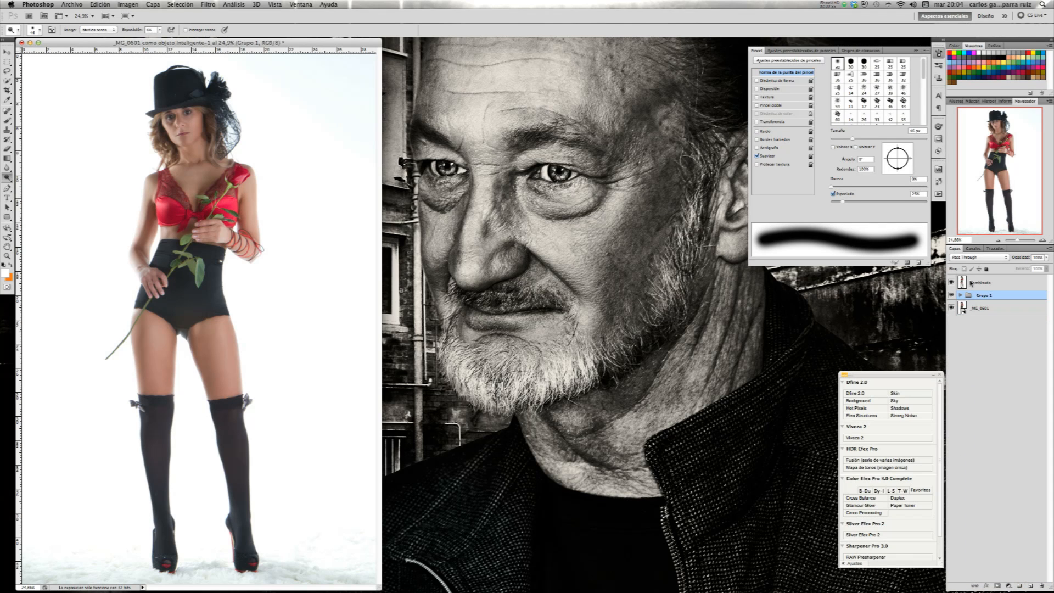
pyautogui.doubleClick(980, 295)
pyautogui.write('Beauty')
pyautogui.press('Return')
# Overlay a duplicate of the top Combinado layer, desaturated to -100 with Hue/Saturation and blended in Luz suave mode
pyautogui.click(1002, 287)
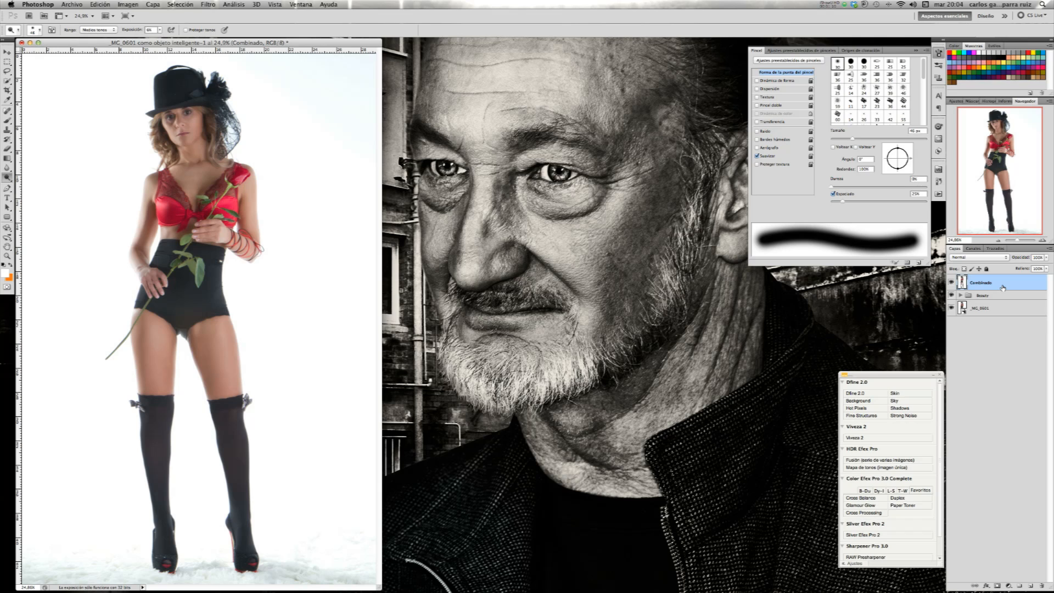
pyautogui.press('super+j')
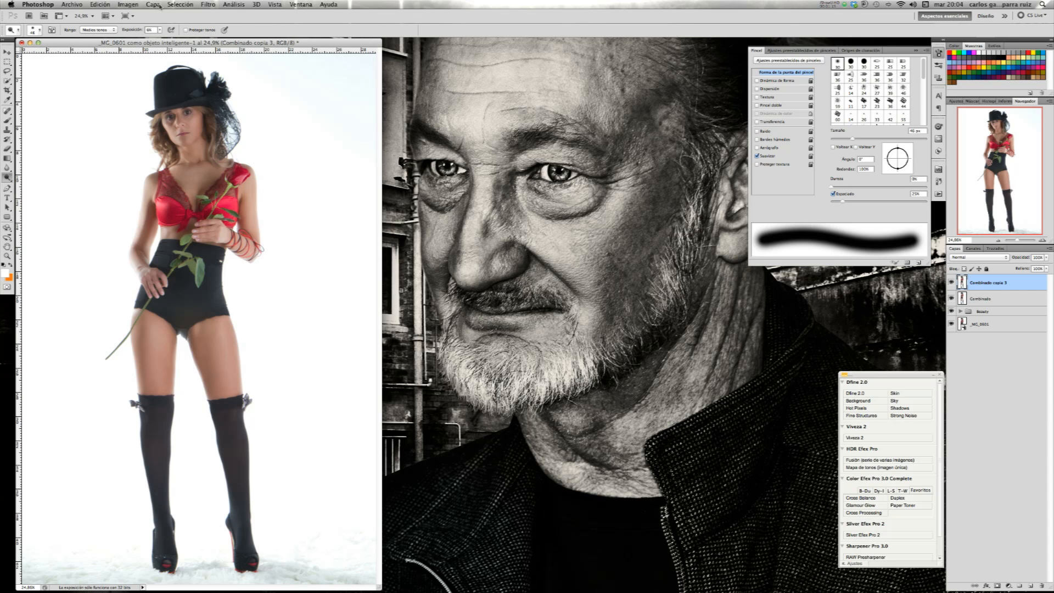
pyautogui.click(128, 4)
pyautogui.moveTo(134, 30)
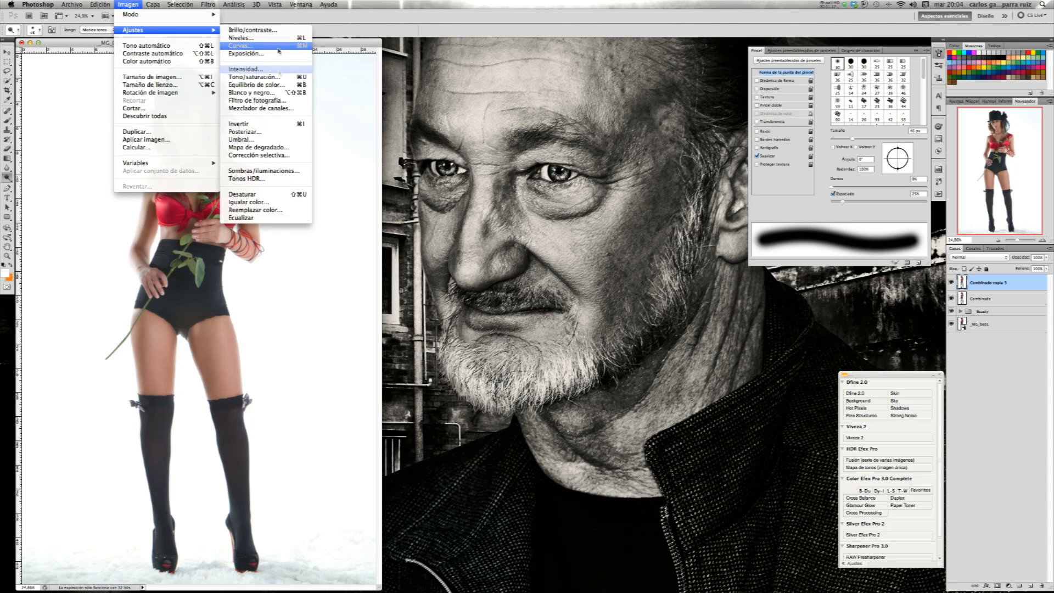
pyautogui.click(277, 77)
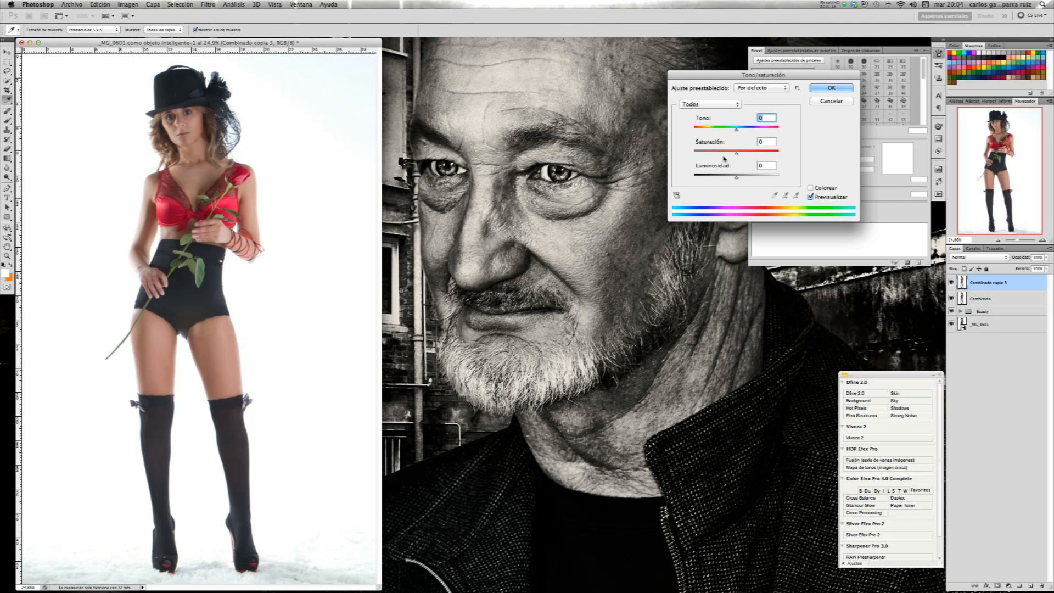
pyautogui.moveTo(736, 153); pyautogui.dragTo(681, 156)
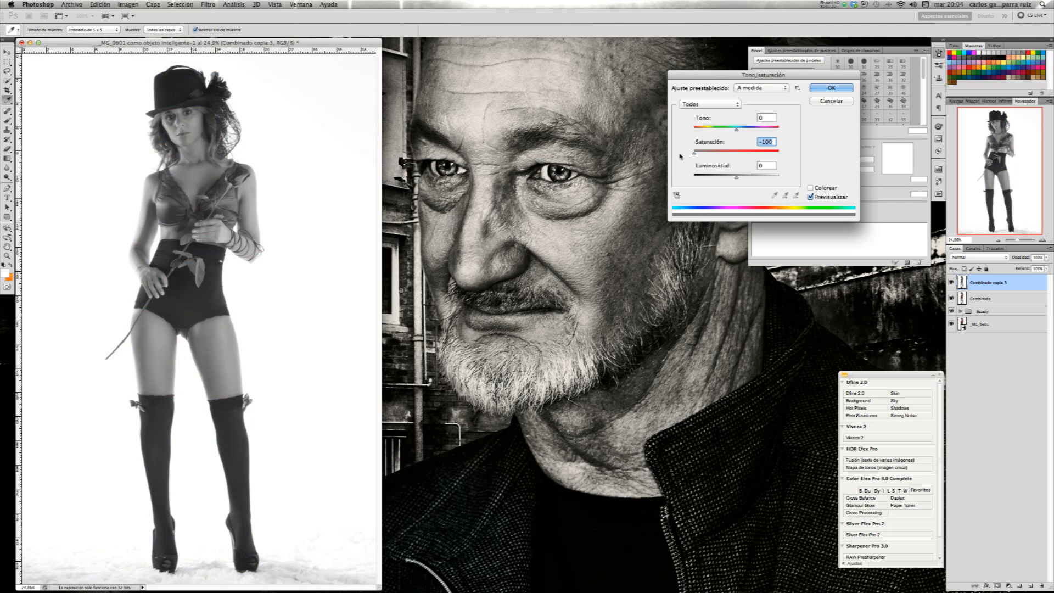
pyautogui.click(831, 88)
pyautogui.press('o')
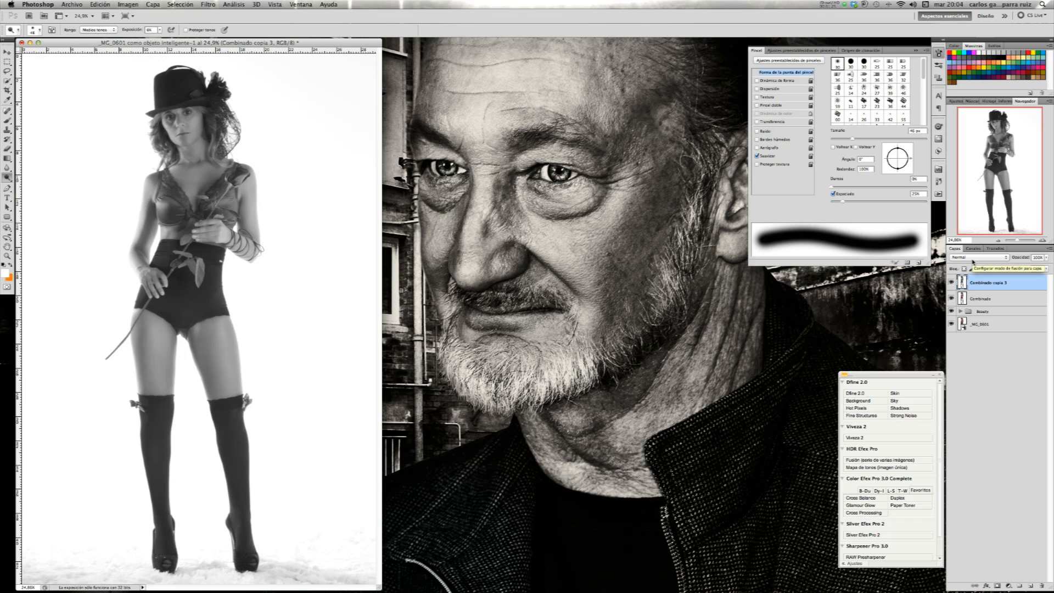
pyautogui.click(972, 263)
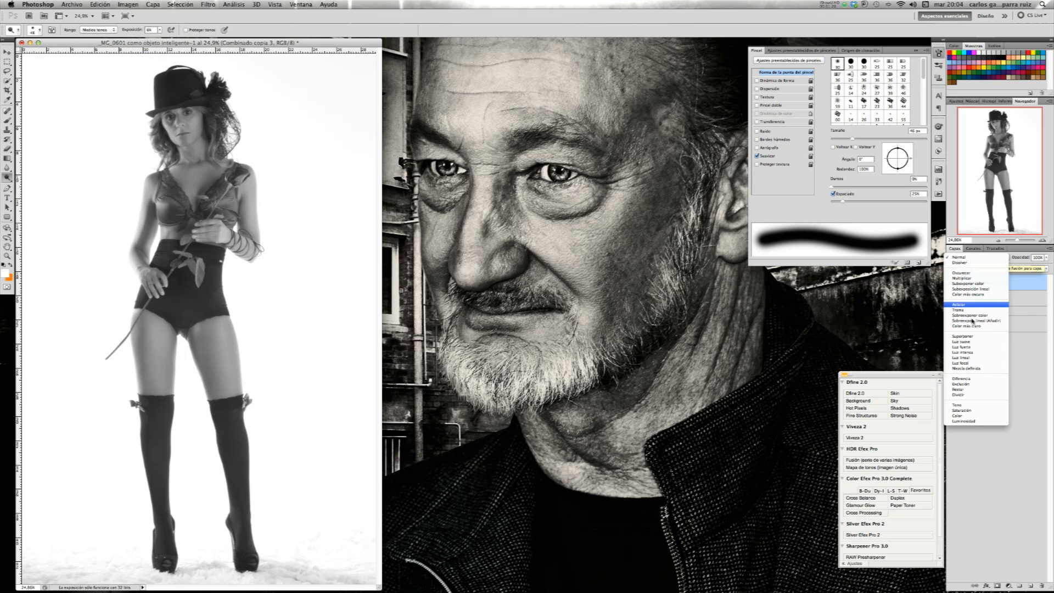
pyautogui.click(972, 343)
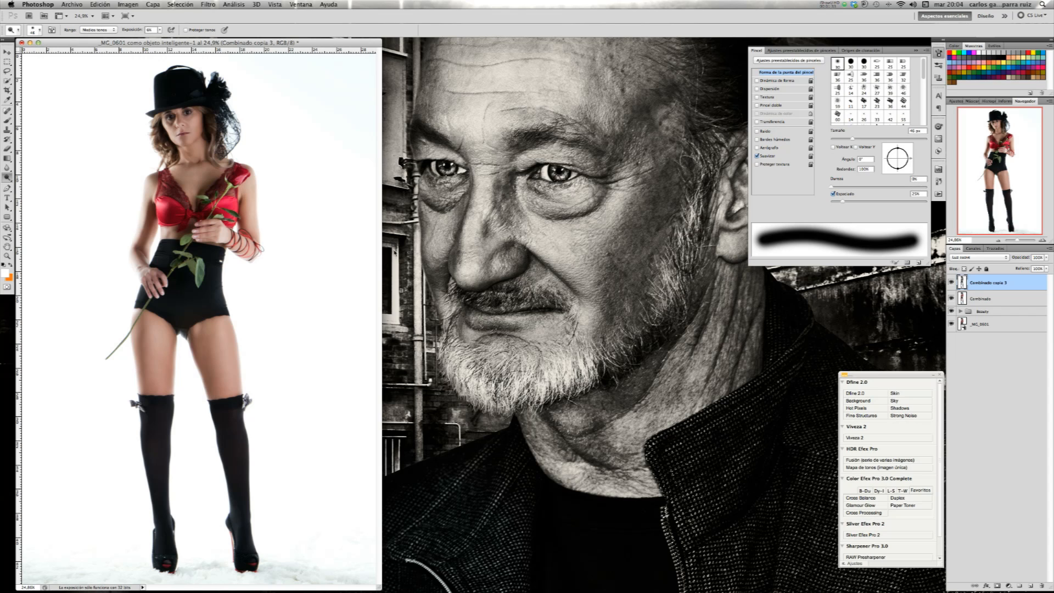
# Add a Hue/Saturation adjustment layer directly above Combinado and lower its saturation to about -46
pyautogui.click(1014, 301)
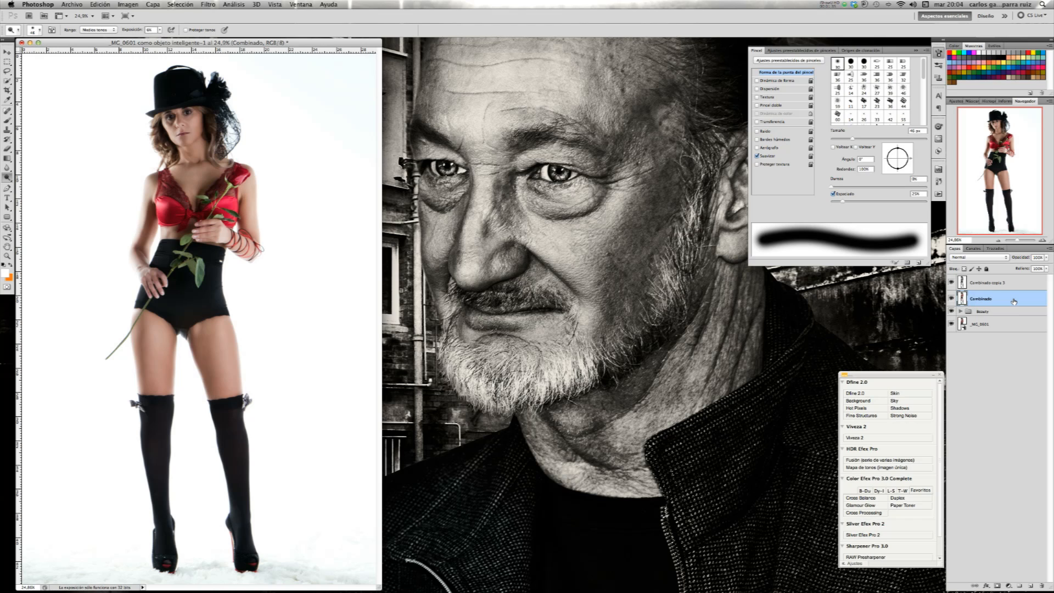
pyautogui.click(1008, 586)
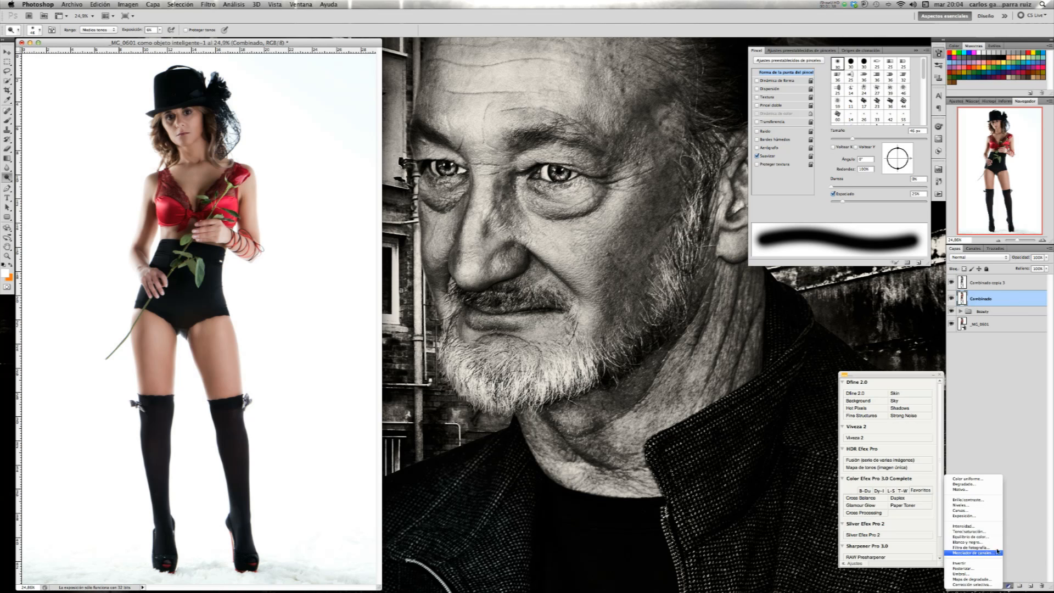
pyautogui.click(982, 531)
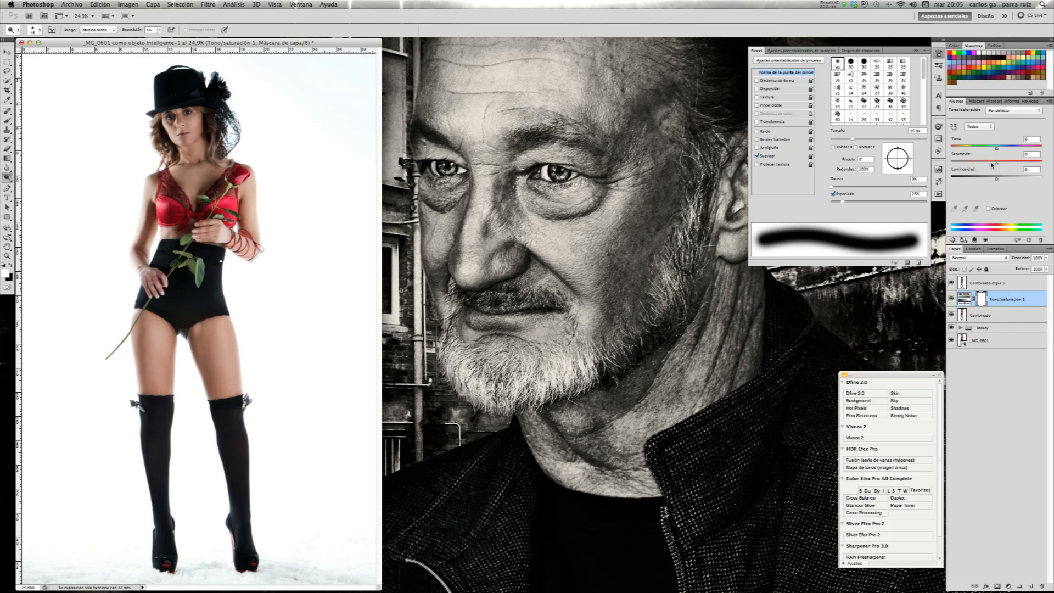
pyautogui.moveTo(984, 164); pyautogui.dragTo(975, 164)
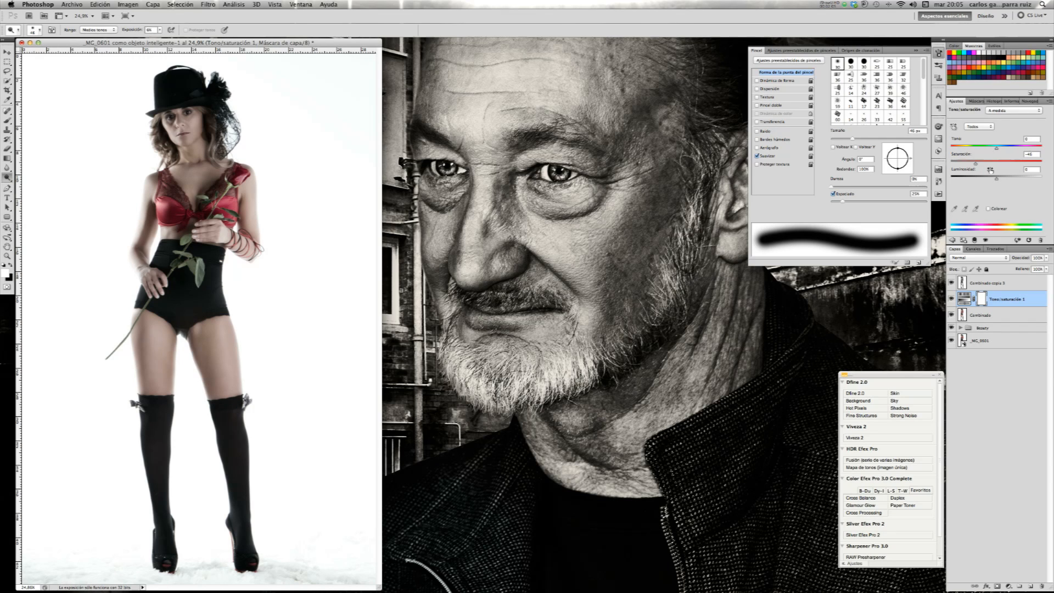
# Add a Levels adjustment above the desaturated copy with black input 12 and brighter midtones, and compare the image without it
pyautogui.click(1019, 282)
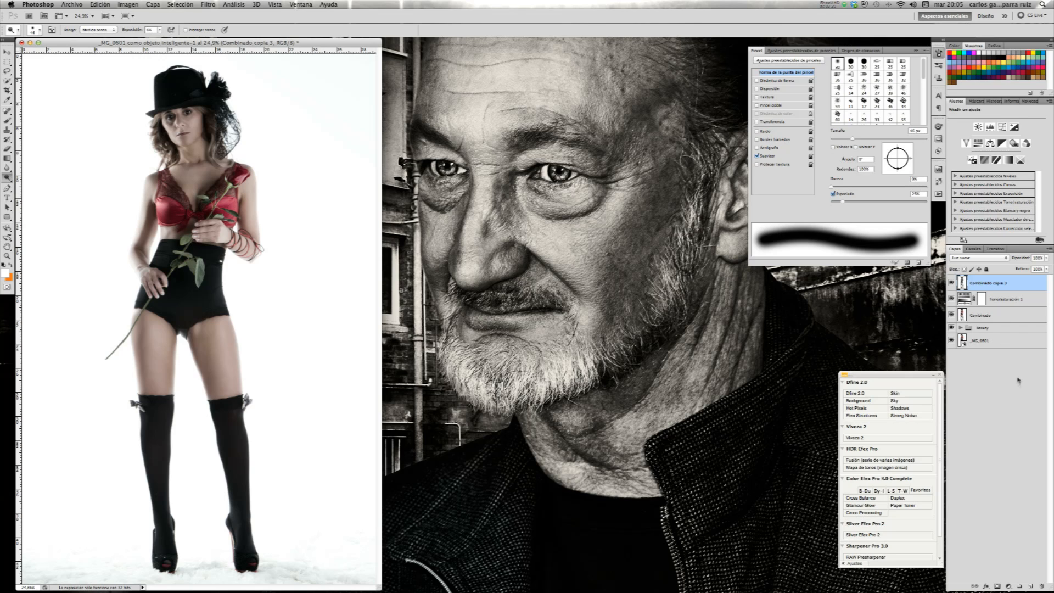
pyautogui.click(1008, 586)
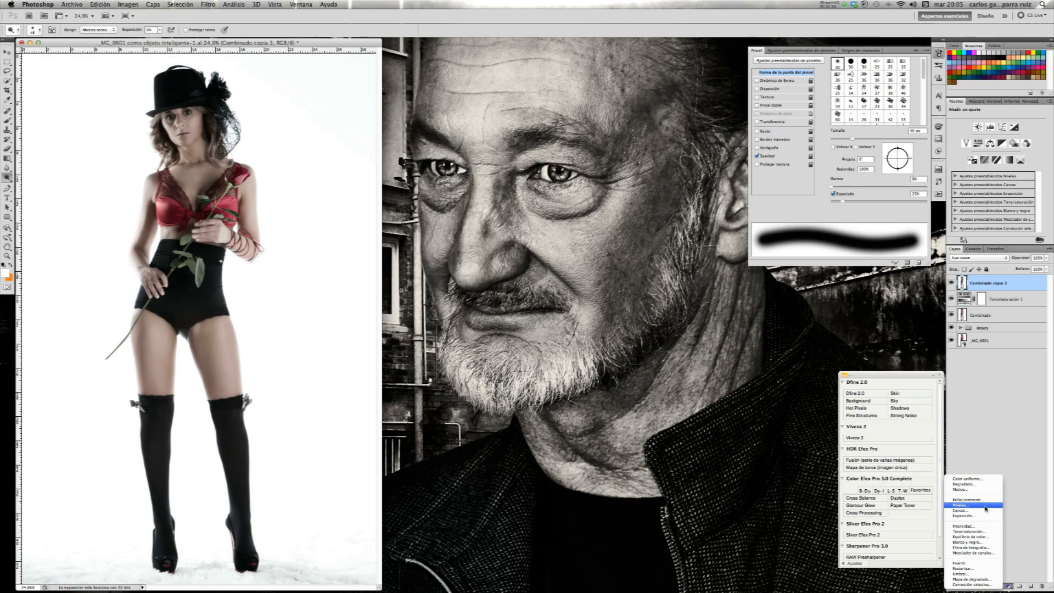
pyautogui.click(969, 508)
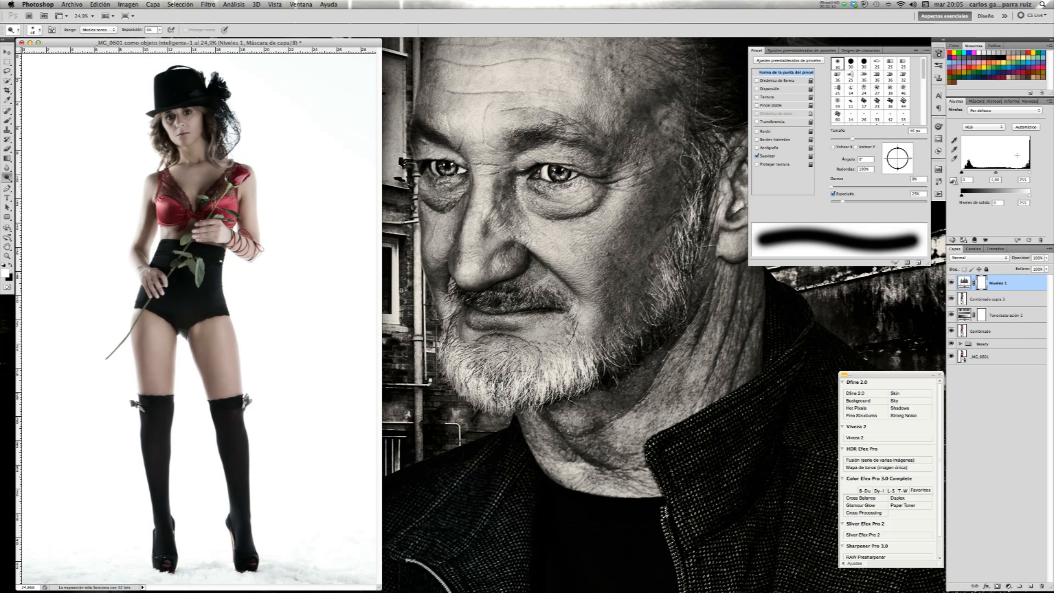
pyautogui.moveTo(997, 175)
pyautogui.mouseDown()
pyautogui.moveTo(963, 175)
pyautogui.moveTo(989, 176)
pyautogui.mouseUp()
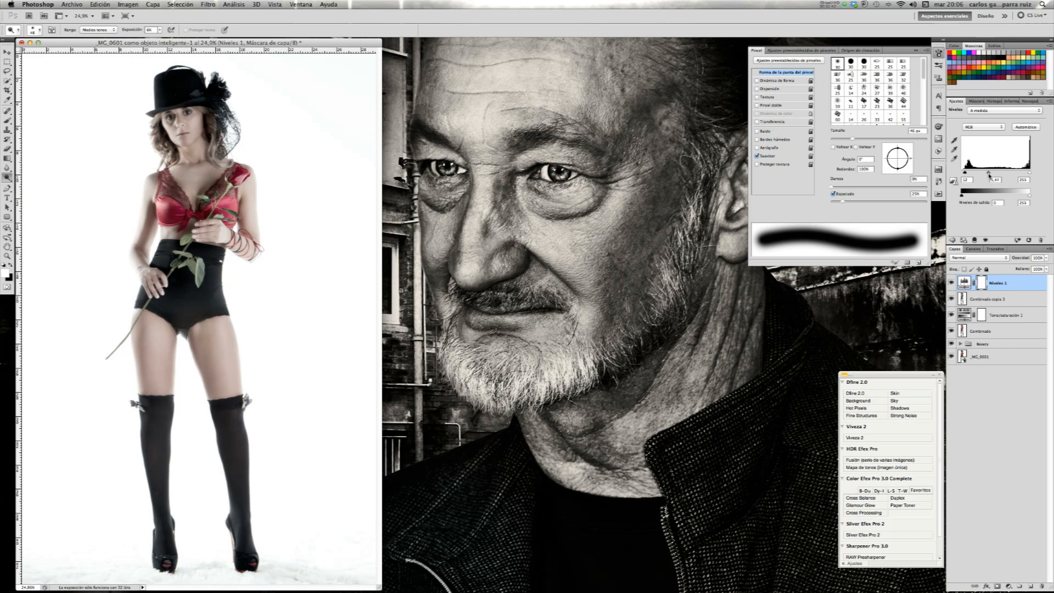
pyautogui.click(952, 283)
pyautogui.click(951, 283)
# Add a Gradient Map adjustment layer on top of the stack using the Negro, blanco preset
pyautogui.click(1008, 586)
pyautogui.click(1002, 579)
pyautogui.click(982, 127)
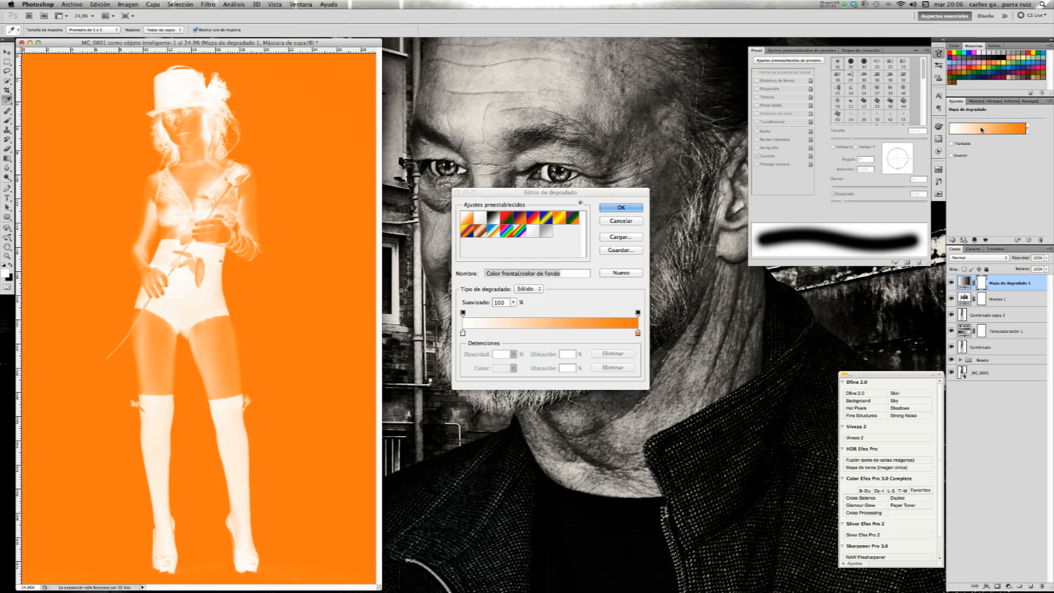
pyautogui.click(498, 221)
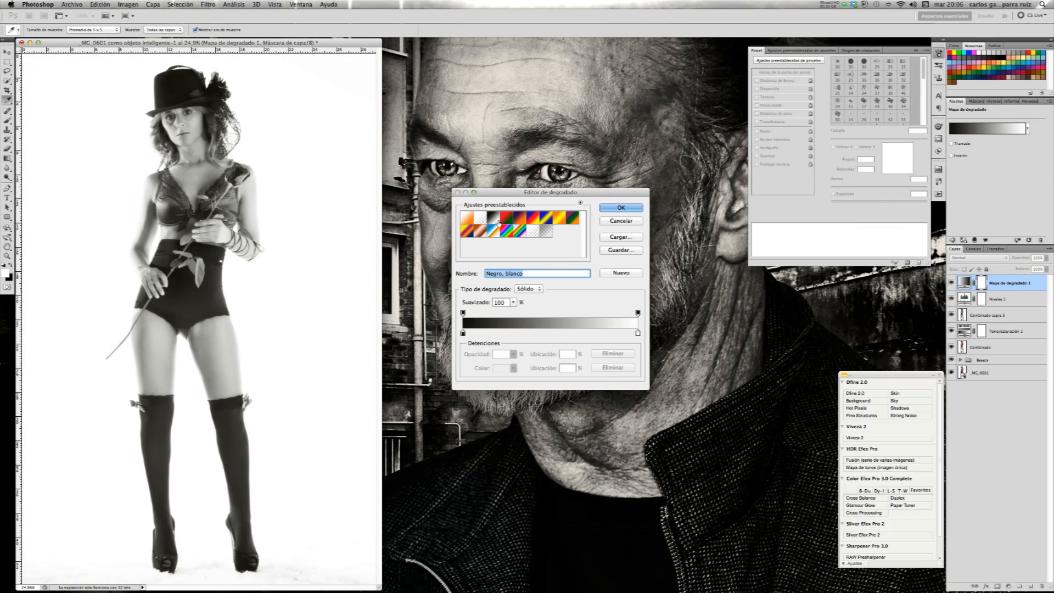
# Set the gradient's dark colour stop to hex 1e2ba4 and accept the edited gradient
pyautogui.click(463, 333)
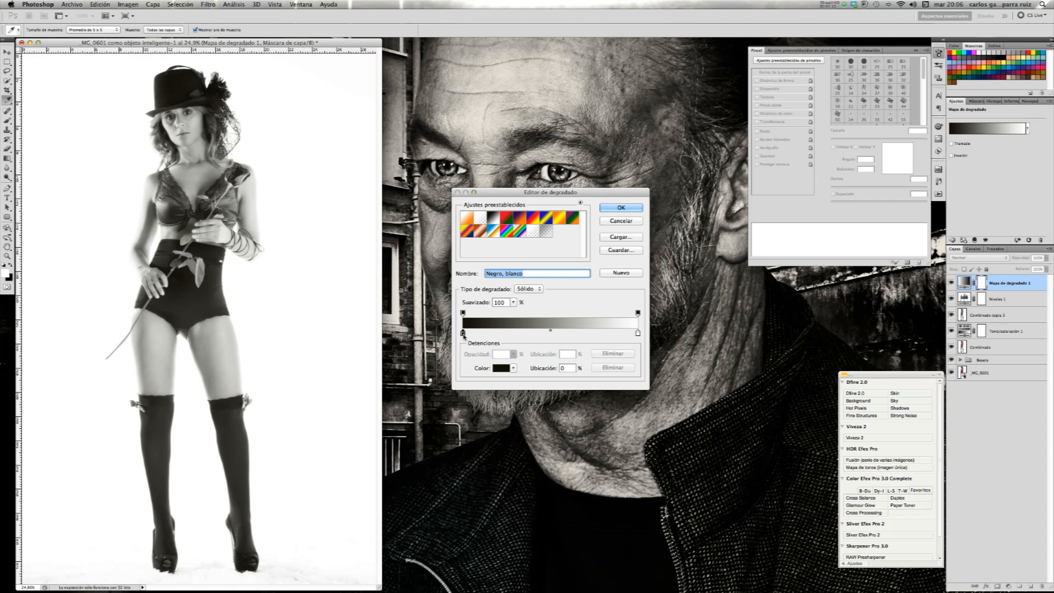
pyautogui.click(500, 368)
pyautogui.moveTo(386, 285); pyautogui.dragTo(352, 287)
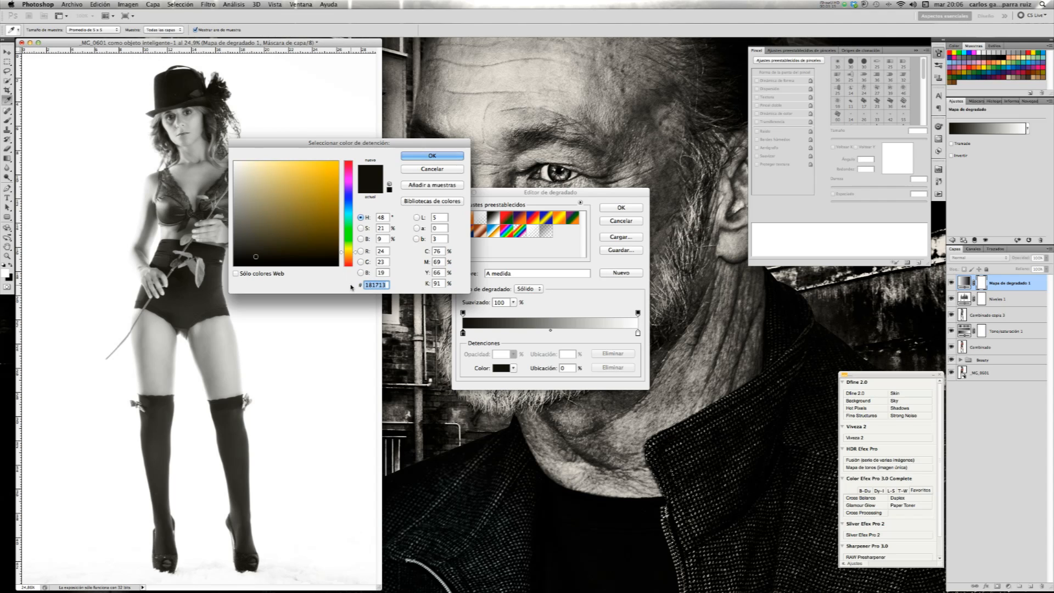
pyautogui.write('1e')
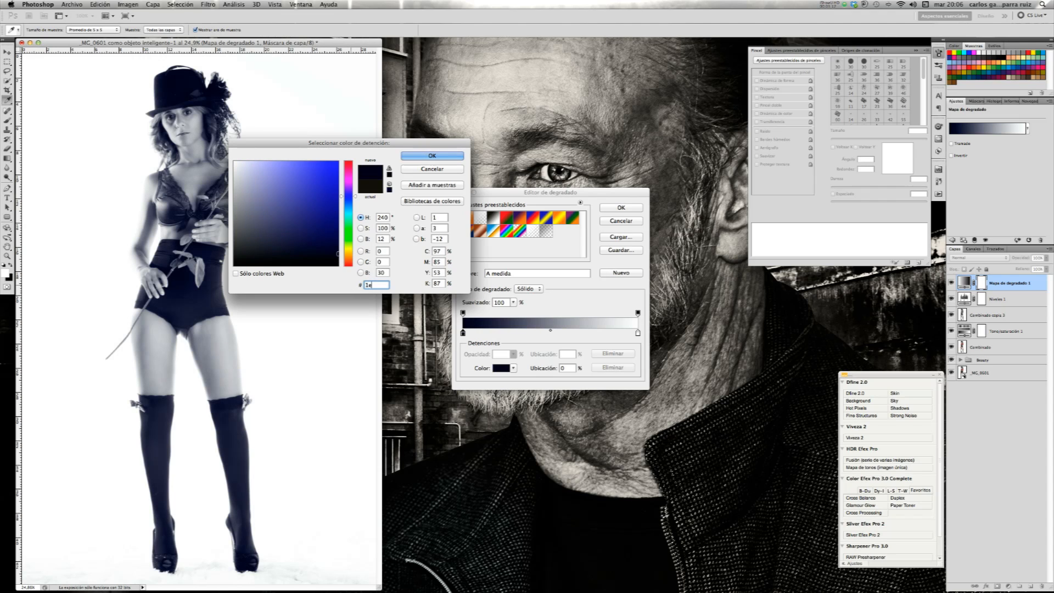
pyautogui.write('2eb')
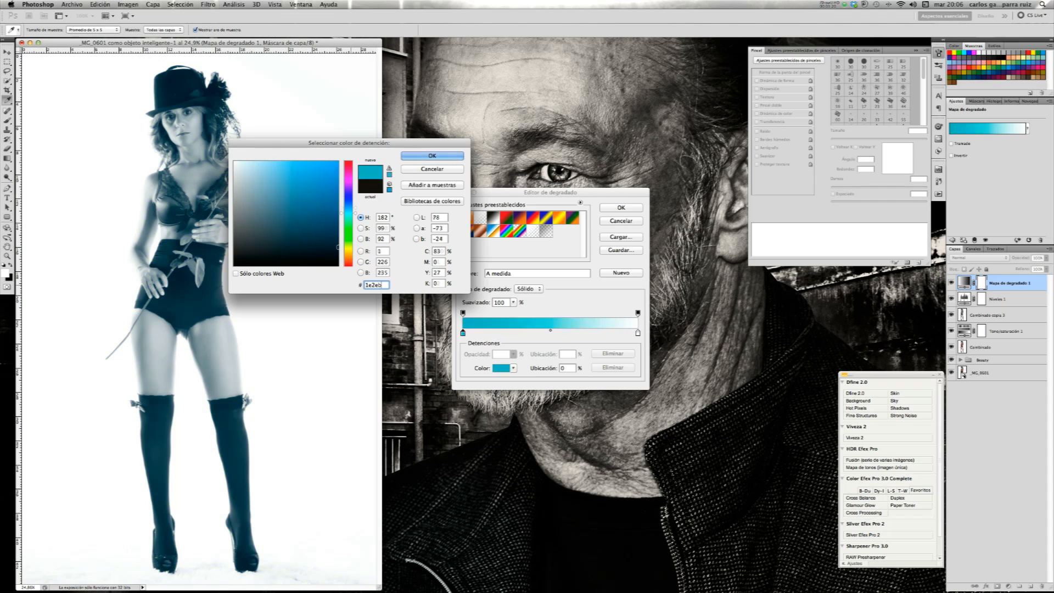
pyautogui.write('a')
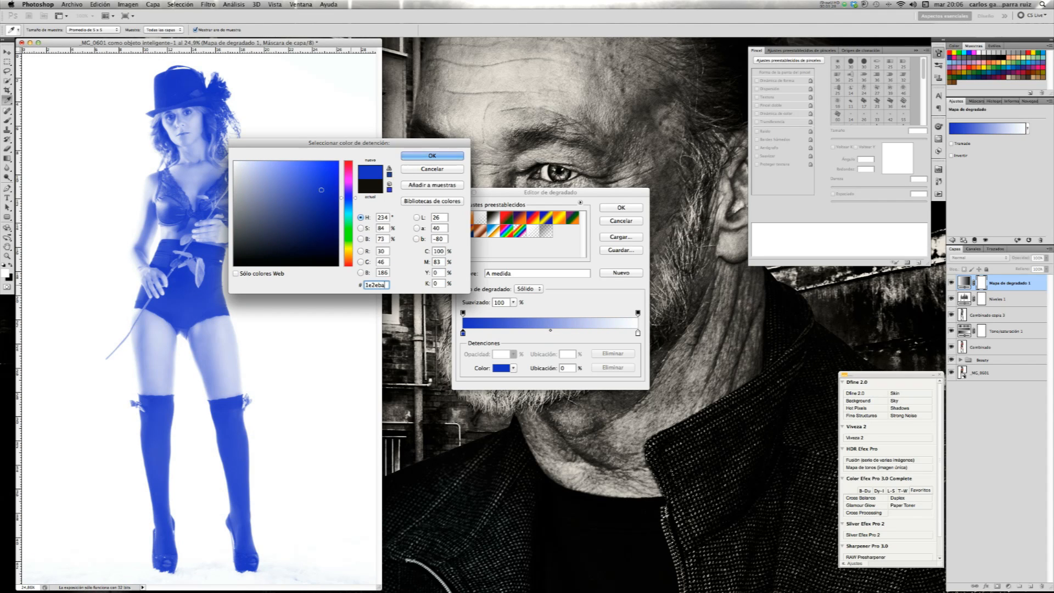
pyautogui.press('BackSpace')
pyautogui.press('BackSpace')
pyautogui.press('BackSpace')
pyautogui.press('BackSpace')
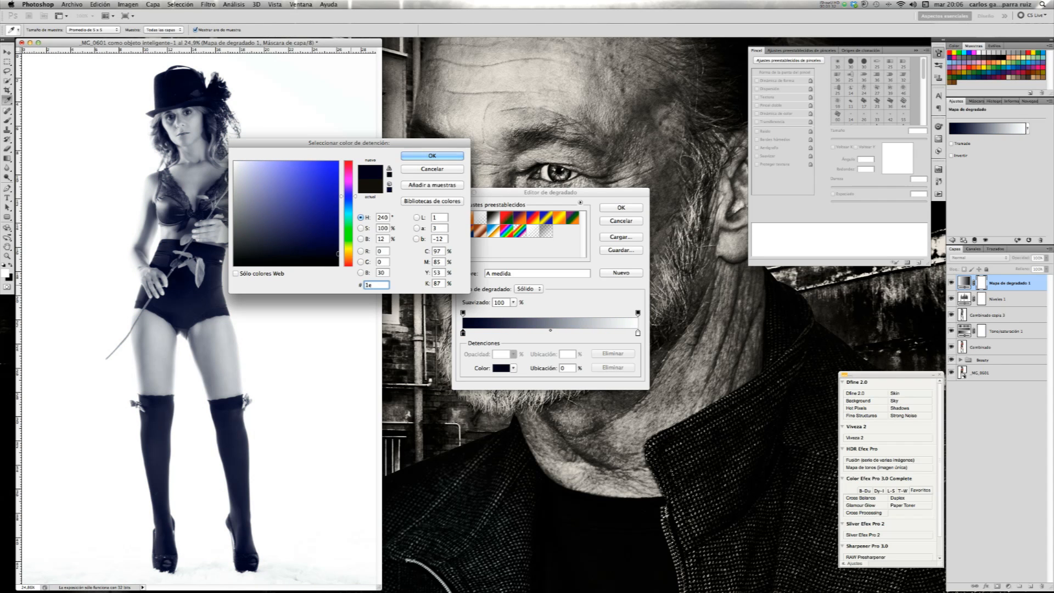
pyautogui.write('2')
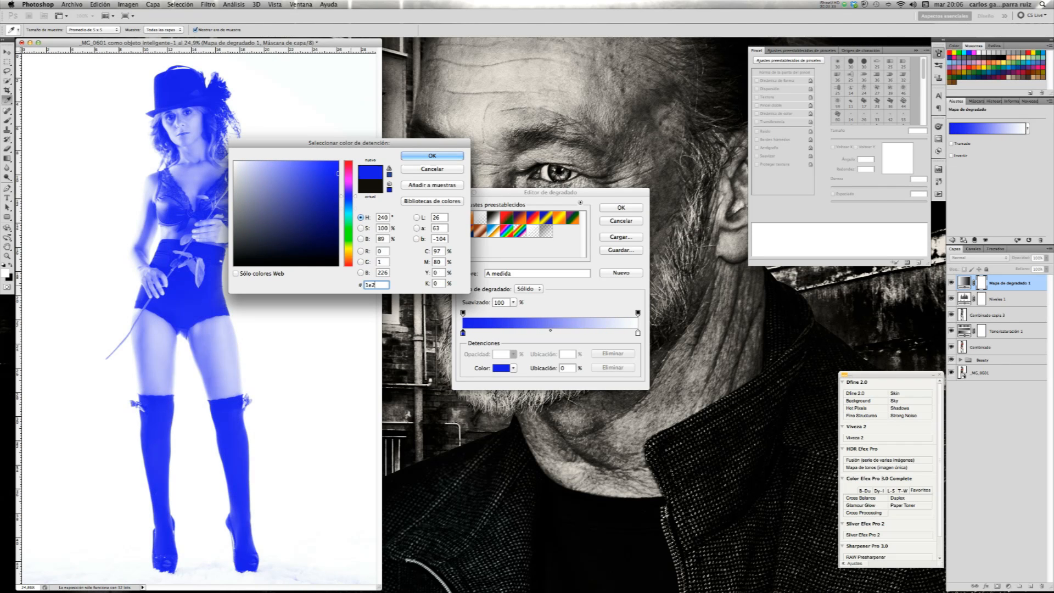
pyautogui.write('ba4')
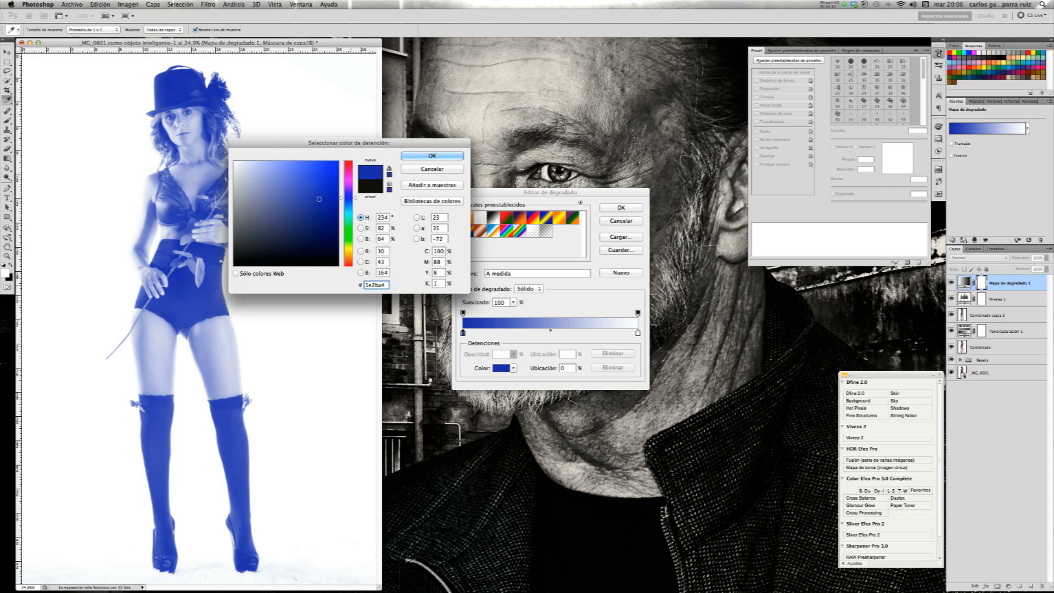
pyautogui.click(432, 156)
pyautogui.click(617, 207)
pyautogui.press('o')
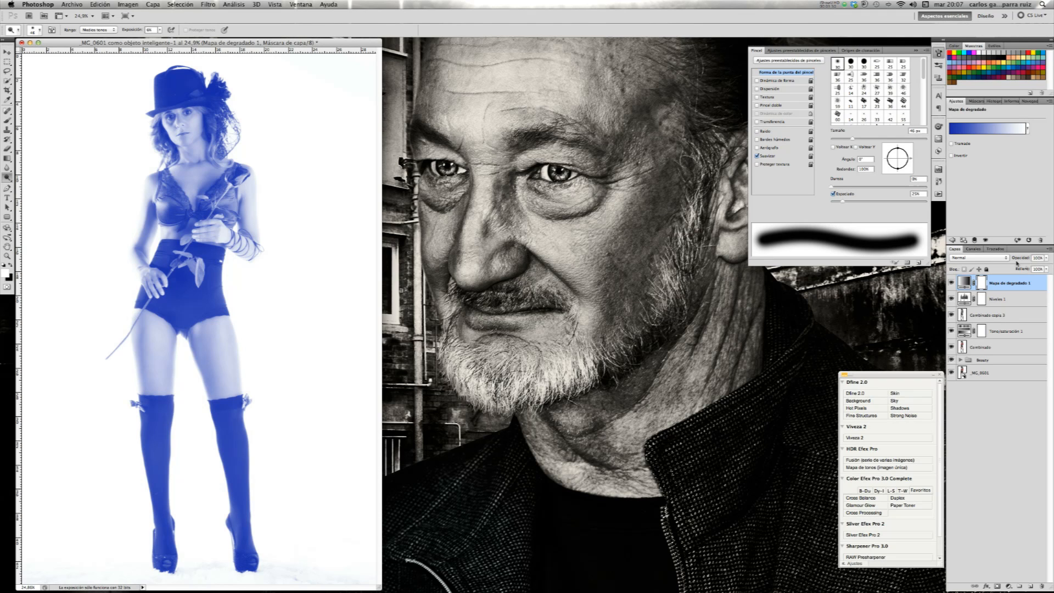
# Blend the gradient map in Luz suave mode at about 39% opacity, checking the image with the layer hidden
pyautogui.click(1044, 257)
pyautogui.moveTo(1045, 267); pyautogui.dragTo(1025, 268)
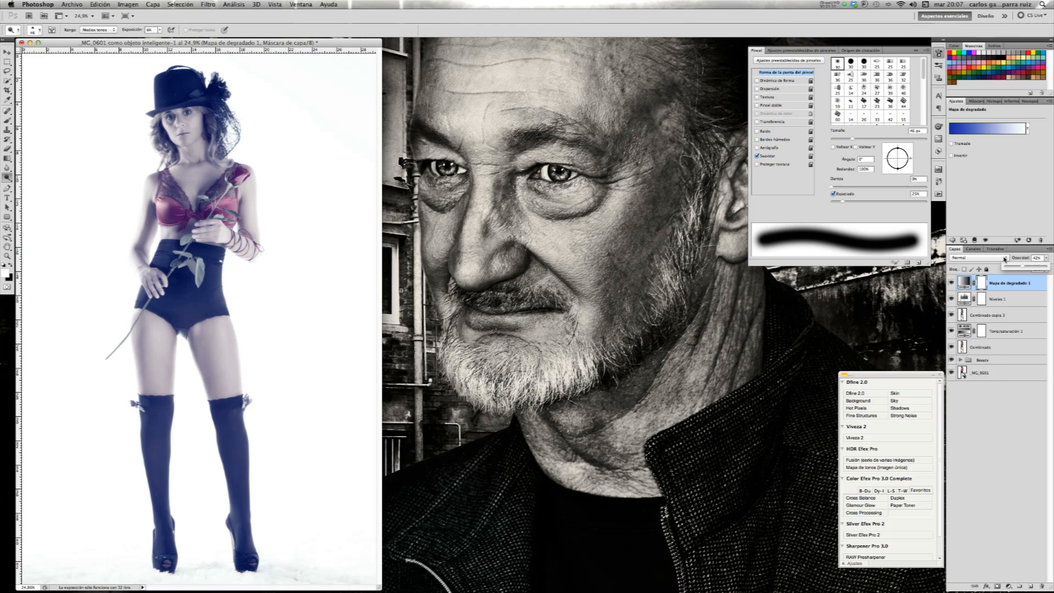
pyautogui.click(1006, 257)
pyautogui.click(990, 337)
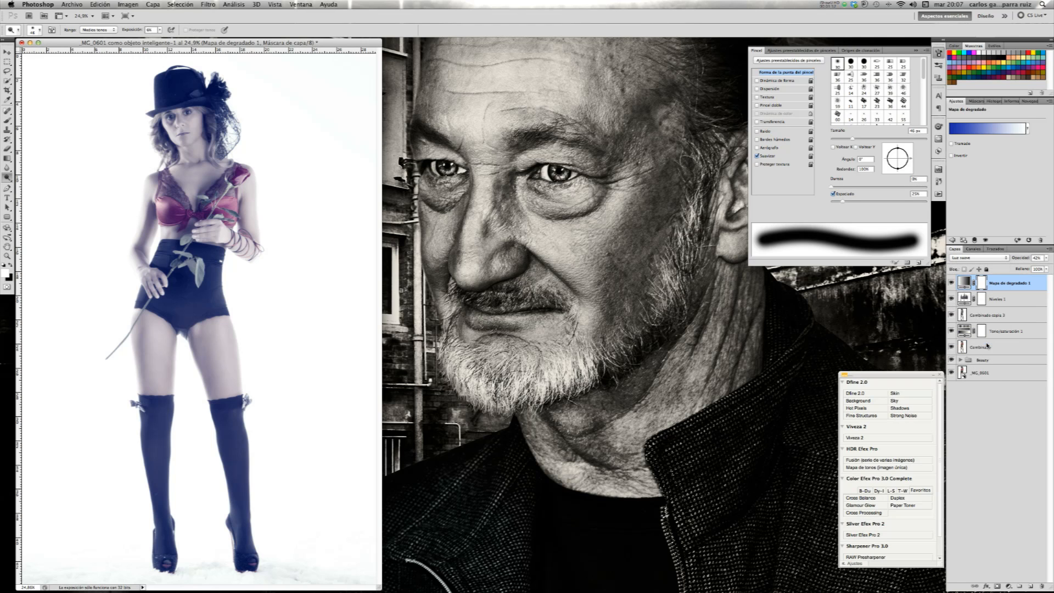
pyautogui.click(951, 283)
pyautogui.click(1045, 258)
pyautogui.moveTo(1024, 267)
pyautogui.mouseDown()
pyautogui.moveTo(1033, 268)
pyautogui.moveTo(1022, 269)
pyautogui.mouseUp()
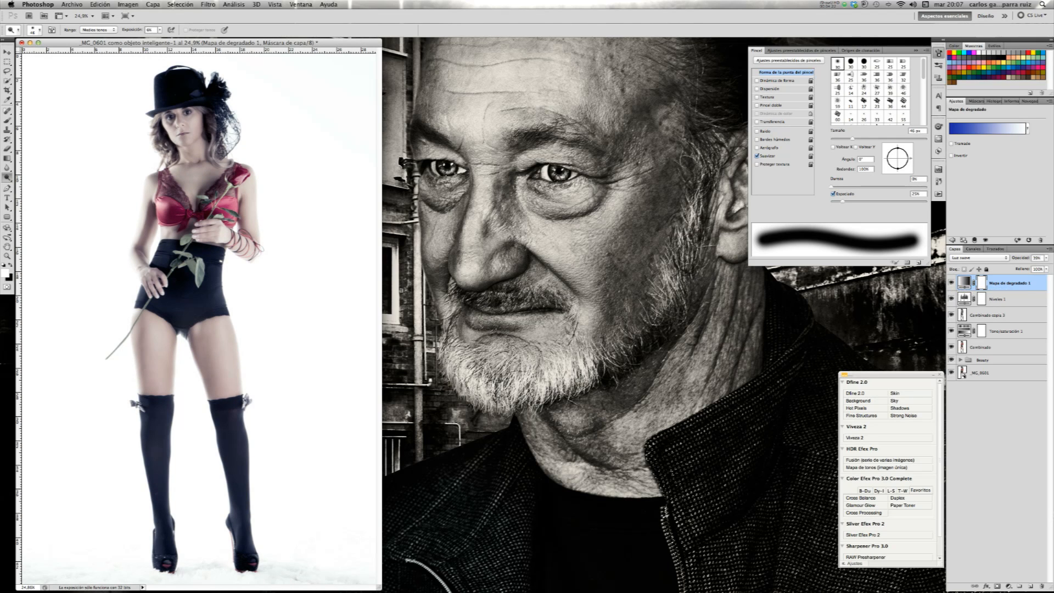
# Add a Color Balance adjustment layer on top and enter 8 for its yellow/blue balance
pyautogui.click(1009, 586)
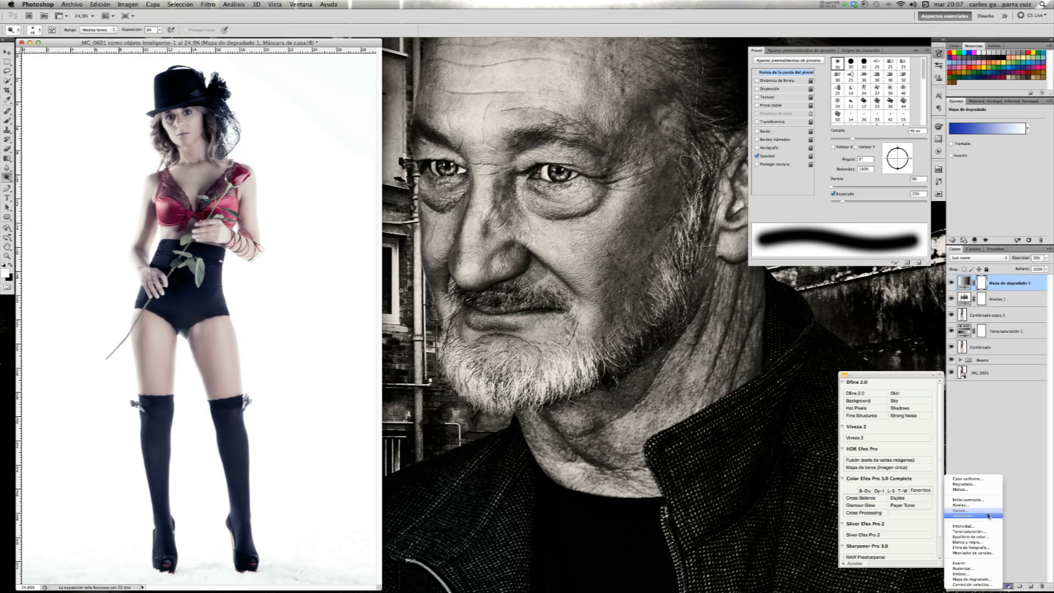
pyautogui.click(985, 539)
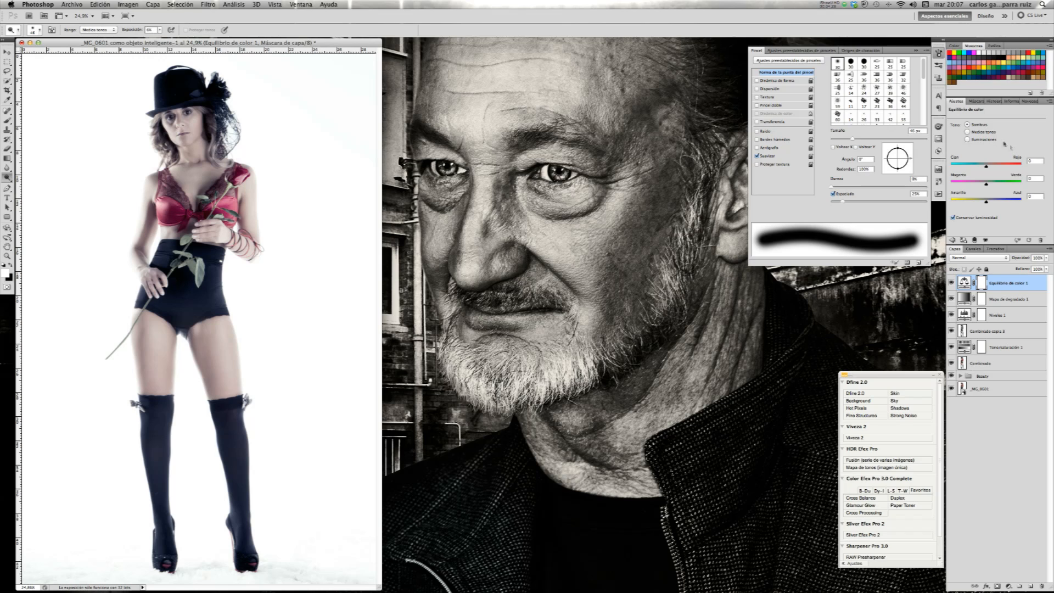
pyautogui.click(1037, 161)
pyautogui.press('Tab')
pyautogui.press('Tab')
pyautogui.click(1036, 160)
pyautogui.press('Tab')
pyautogui.press('Tab')
pyautogui.write('8')
# Check the Color Balance highlights and compare the image with and without the adjustment layer
pyautogui.click(981, 140)
pyautogui.click(989, 207)
pyautogui.click(992, 280)
pyautogui.click(953, 284)
pyautogui.click(953, 283)
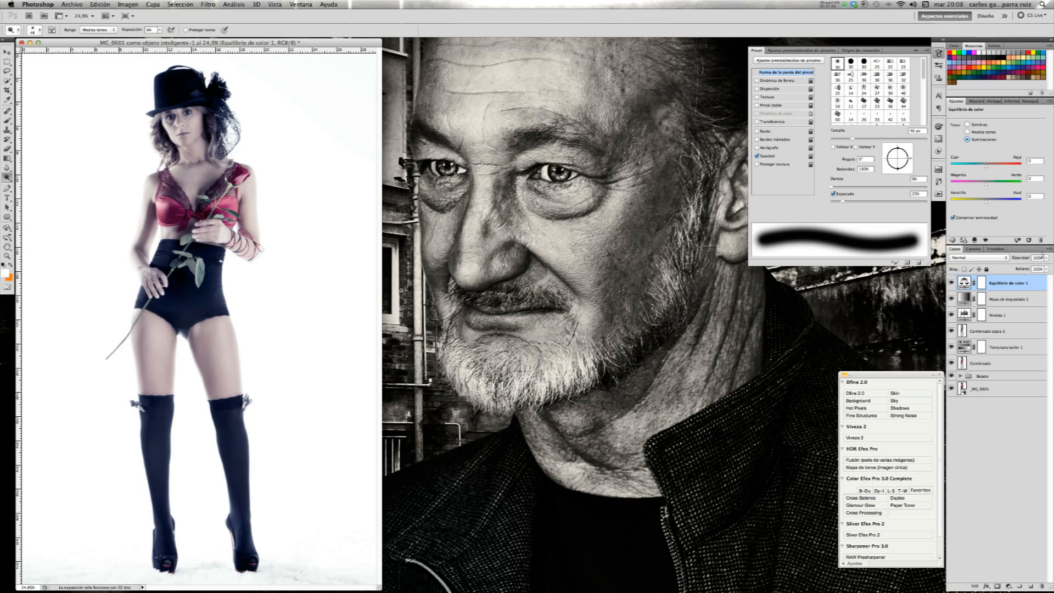
# Lower the Color Balance layer's opacity and compare the image with the layer hidden and shown
pyautogui.click(1046, 259)
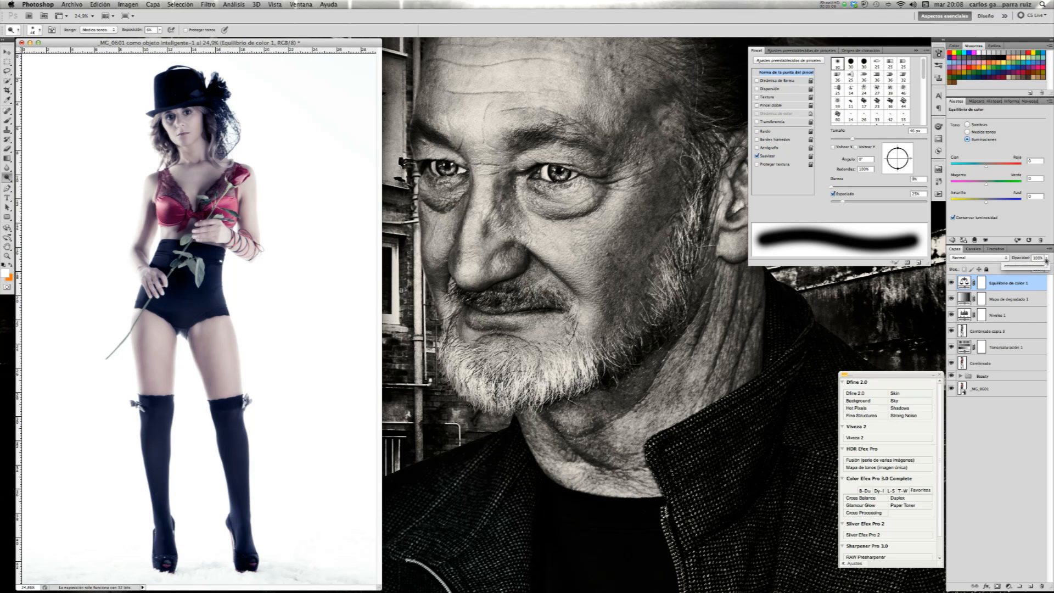
pyautogui.moveTo(1036, 270); pyautogui.dragTo(1036, 270)
pyautogui.moveTo(1034, 270); pyautogui.dragTo(1033, 269)
pyautogui.click(950, 284)
pyautogui.moveTo(951, 283)
pyautogui.mouseDown()
pyautogui.moveTo(951, 346)
pyautogui.moveTo(951, 289)
pyautogui.mouseUp()
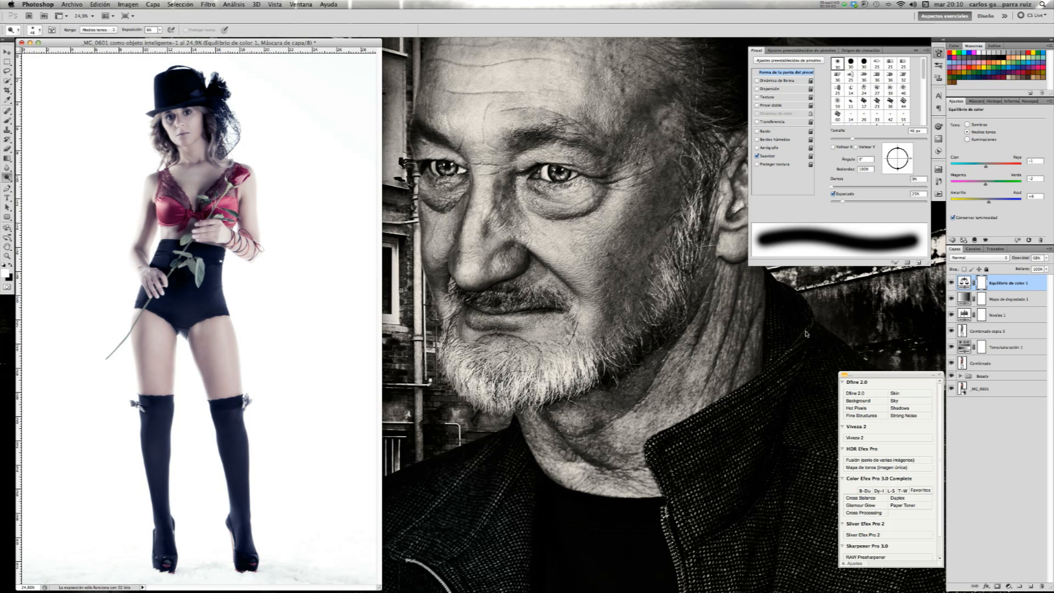
# Add a Tono/saturación adjustment layer on top and slightly reduce its saturation
pyautogui.click(1010, 586)
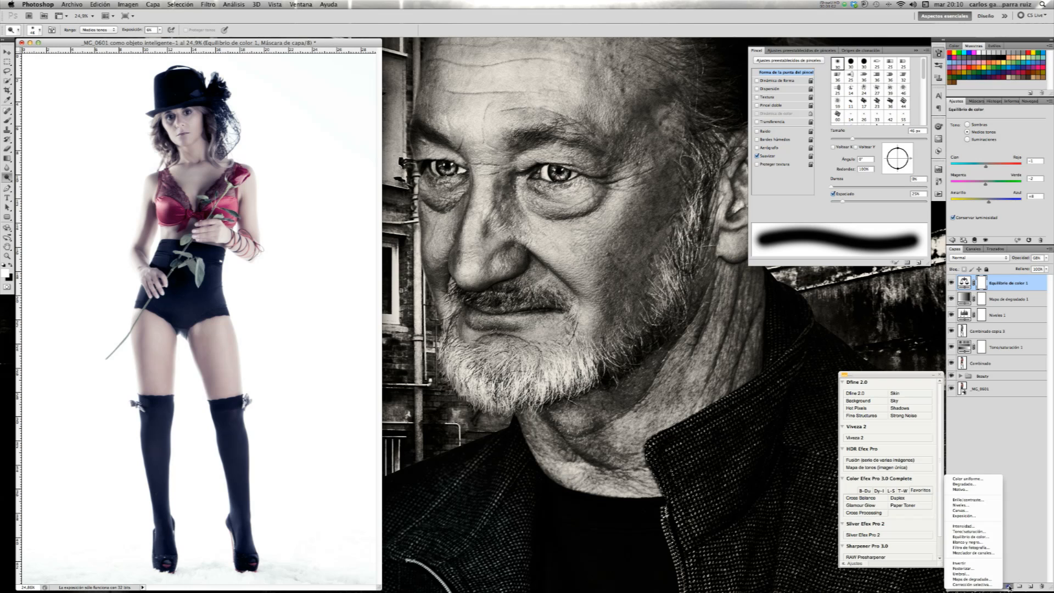
pyautogui.click(985, 531)
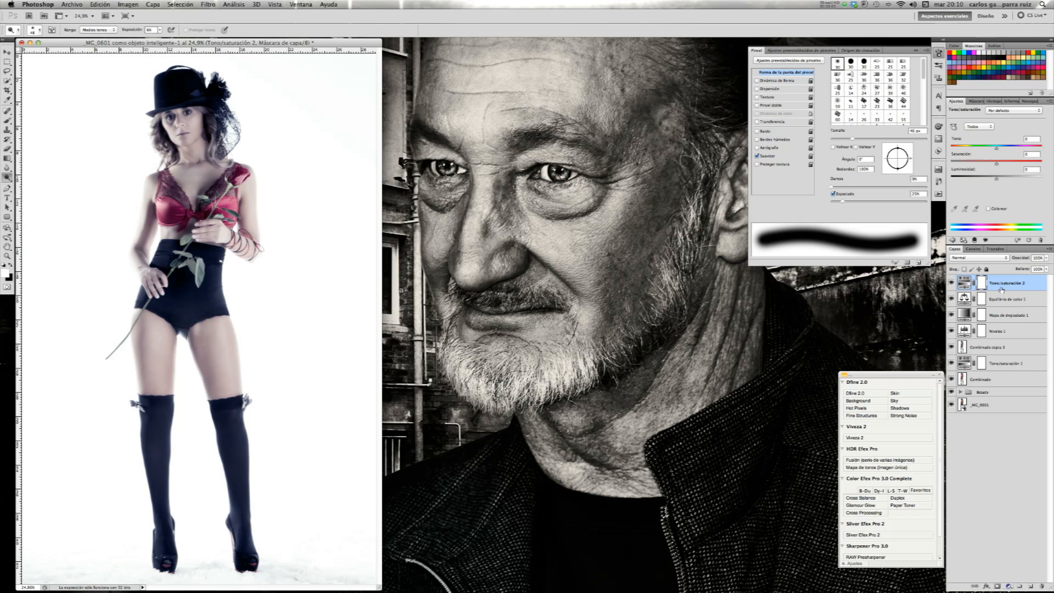
pyautogui.click(991, 163)
pyautogui.moveTo(991, 163); pyautogui.dragTo(989, 164)
# Group all the layers above the Beauty group, from the new Tono/saturación layer down to Combinado, and name the group Color
pyautogui.keyDown('shift'); pyautogui.click(1017, 299); pyautogui.keyUp('shift')
pyautogui.keyDown('shift'); pyautogui.click(1016, 316); pyautogui.keyUp('shift')
pyautogui.keyDown('shift'); pyautogui.click(1016, 332); pyautogui.keyUp('shift')
pyautogui.keyDown('shift'); pyautogui.click(1016, 347); pyautogui.keyUp('shift')
pyautogui.keyDown('shift'); pyautogui.click(1016, 362); pyautogui.keyUp('shift')
pyautogui.keyDown('shift'); pyautogui.click(1013, 379); pyautogui.keyUp('shift')
pyautogui.moveTo(1012, 379); pyautogui.dragTo(1019, 585)
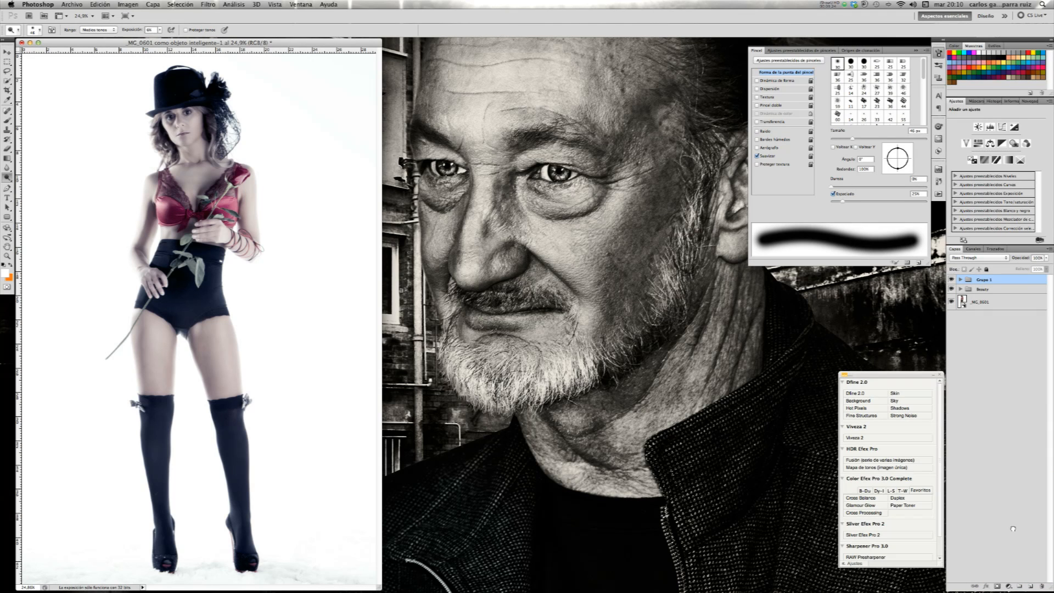
pyautogui.doubleClick(985, 280)
pyautogui.write('Color')
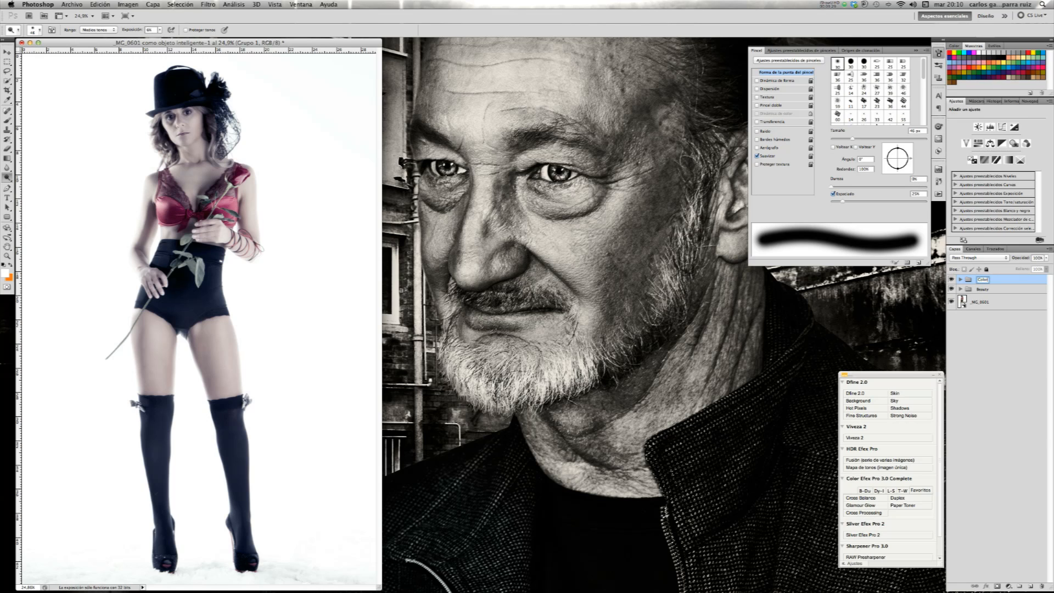
pyautogui.press('Return')
# Compare the image before and after retouching by toggling the visibility of the Color and Beauty groups
pyautogui.click(952, 280)
pyautogui.click(952, 279)
pyautogui.click(952, 280)
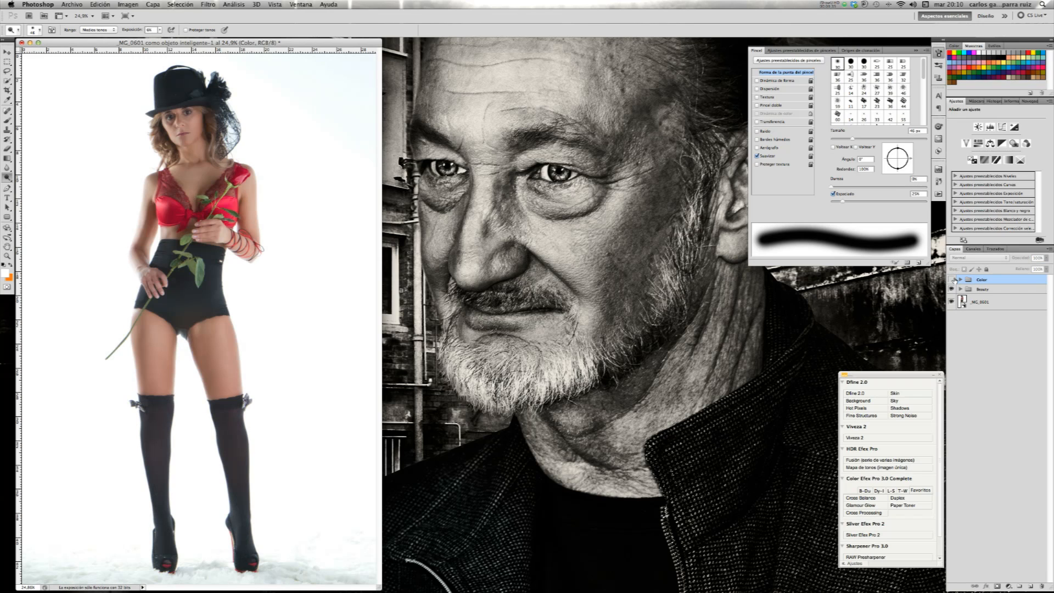
pyautogui.click(952, 279)
pyautogui.click(952, 280)
pyautogui.click(953, 289)
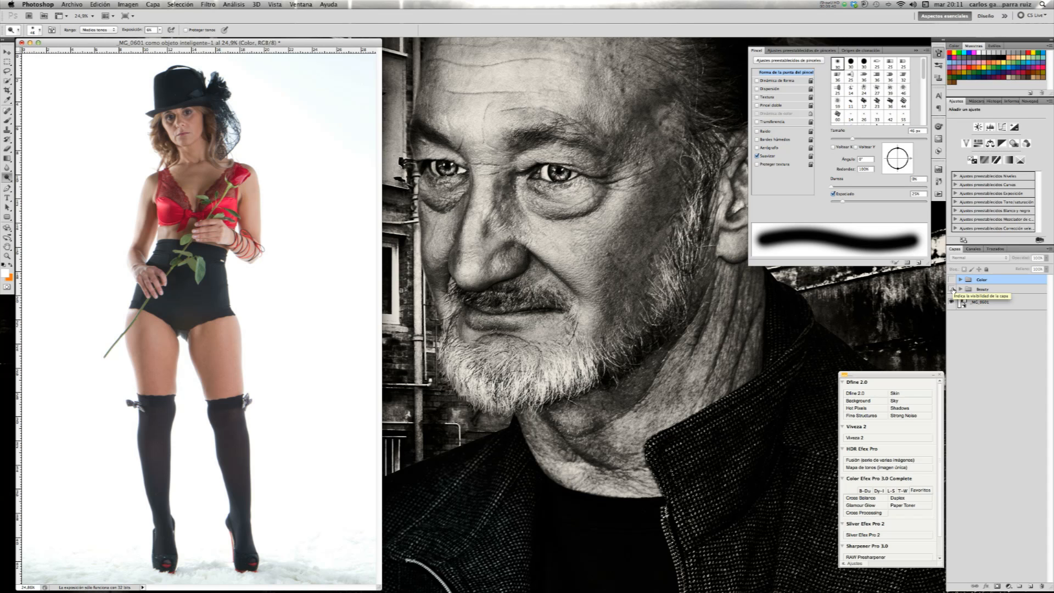
pyautogui.click(952, 289)
pyautogui.click(952, 288)
pyautogui.click(952, 288)
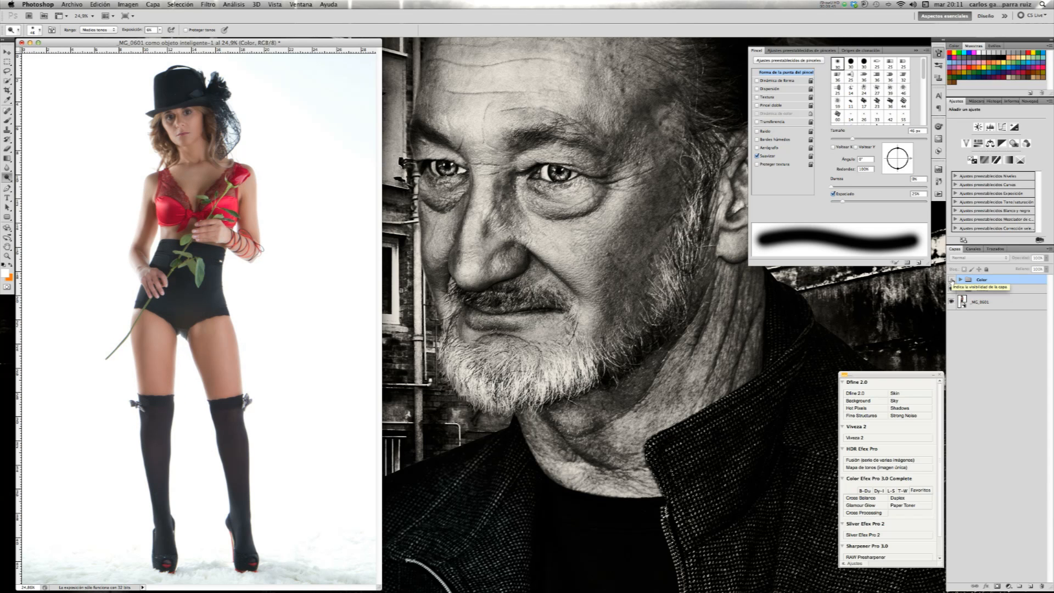
pyautogui.click(951, 280)
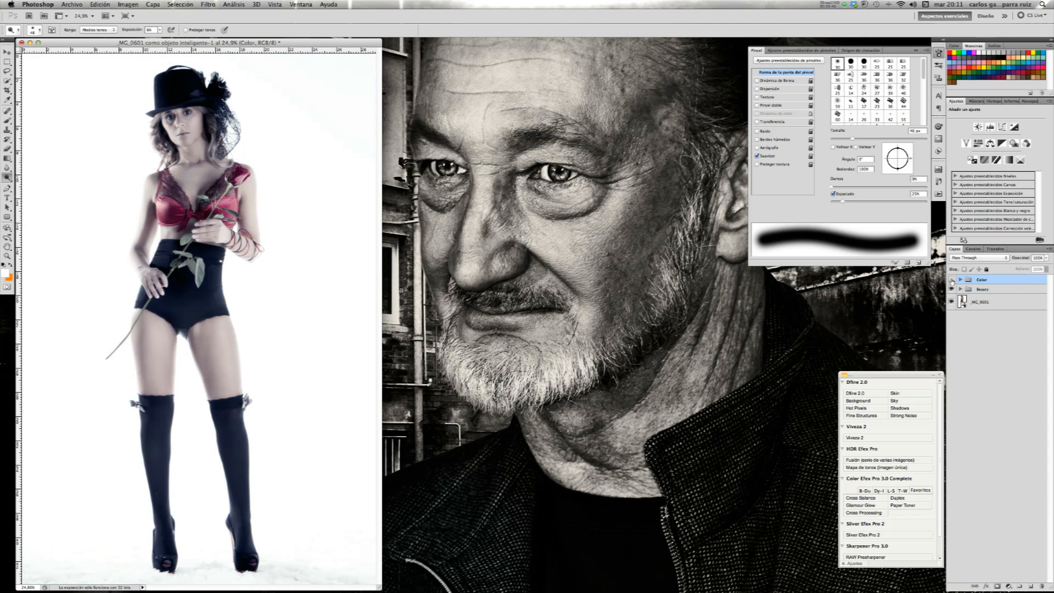
pyautogui.click(952, 280)
pyautogui.click(951, 280)
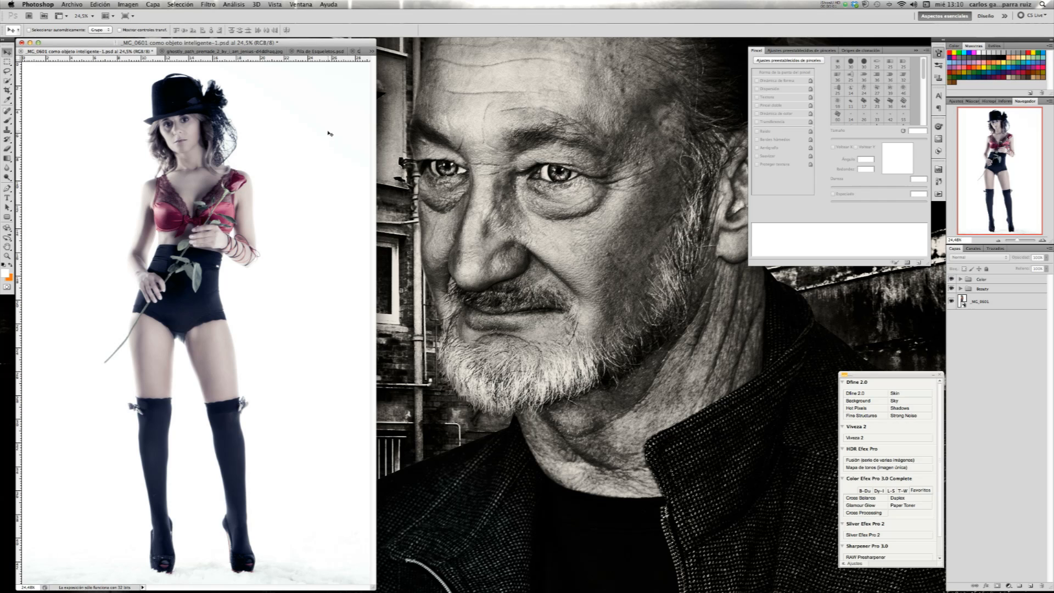
# Reduce the Color group's opacity to about 70% and compare the image with the group hidden and shown
pyautogui.click(1001, 281)
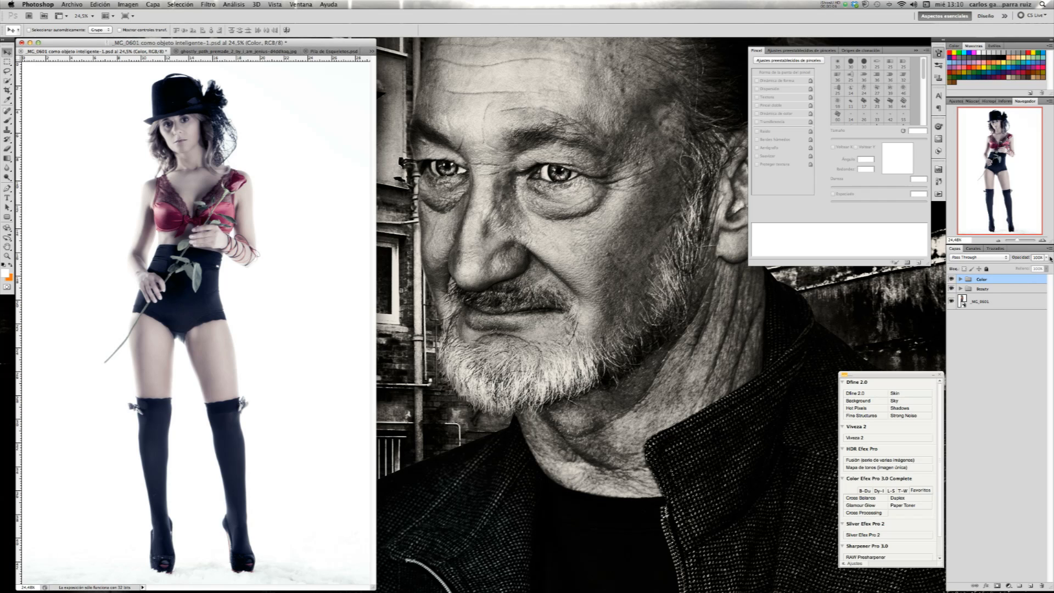
pyautogui.moveTo(1046, 258); pyautogui.dragTo(1034, 268)
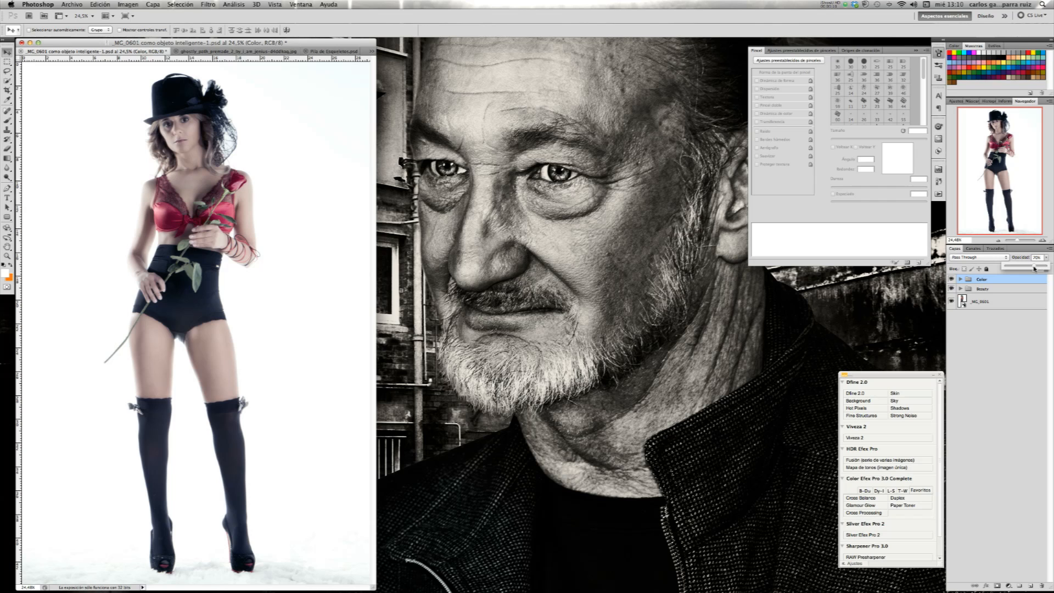
pyautogui.click(951, 279)
pyautogui.click(951, 280)
pyautogui.click(951, 279)
pyautogui.click(951, 279)
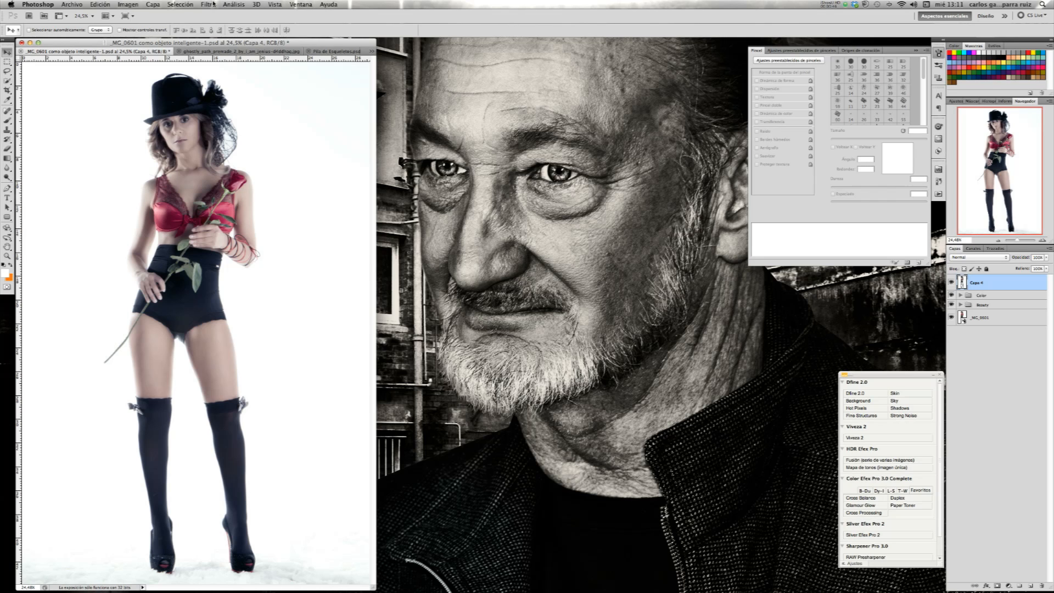
# Start a Pen tool path on the model's shoulder outline beside the red bra strap
pyautogui.click(276, 2)
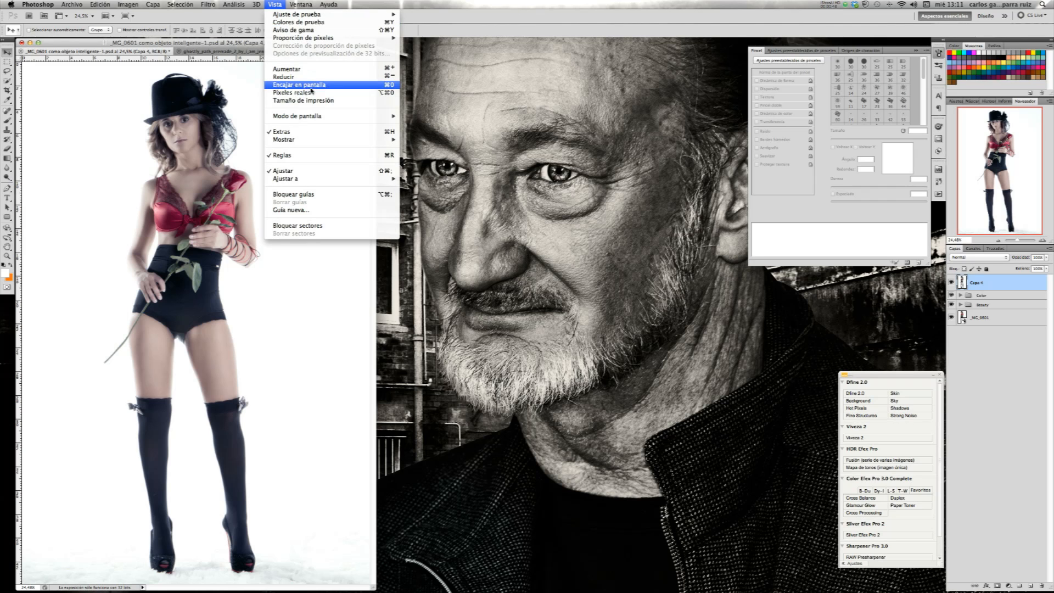
pyautogui.click(307, 116)
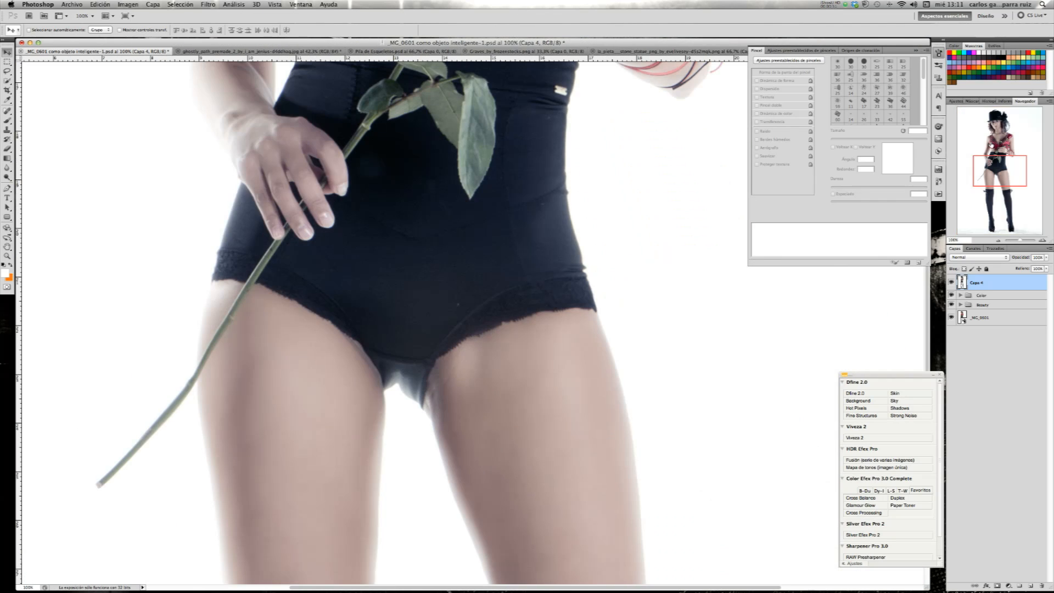
pyautogui.moveTo(995, 169); pyautogui.dragTo(995, 140)
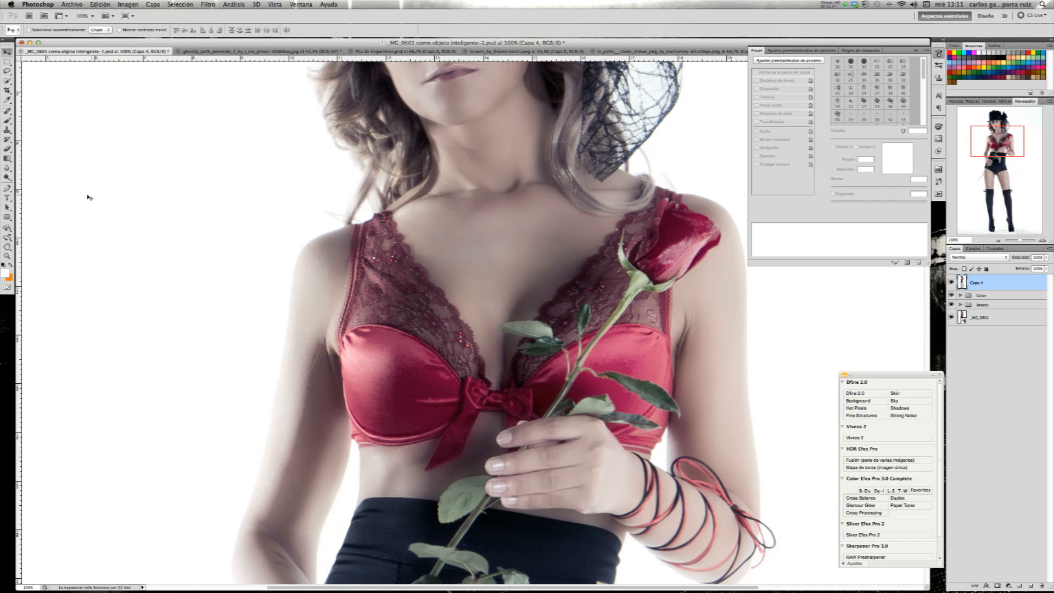
pyautogui.click(7, 188)
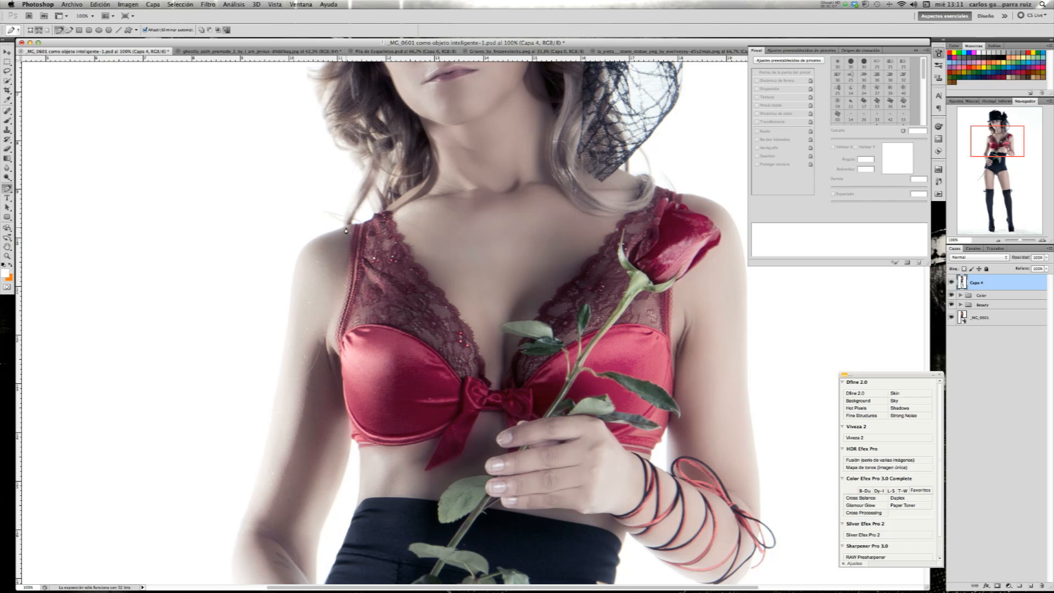
pyautogui.click(1042, 240)
pyautogui.click(1043, 240)
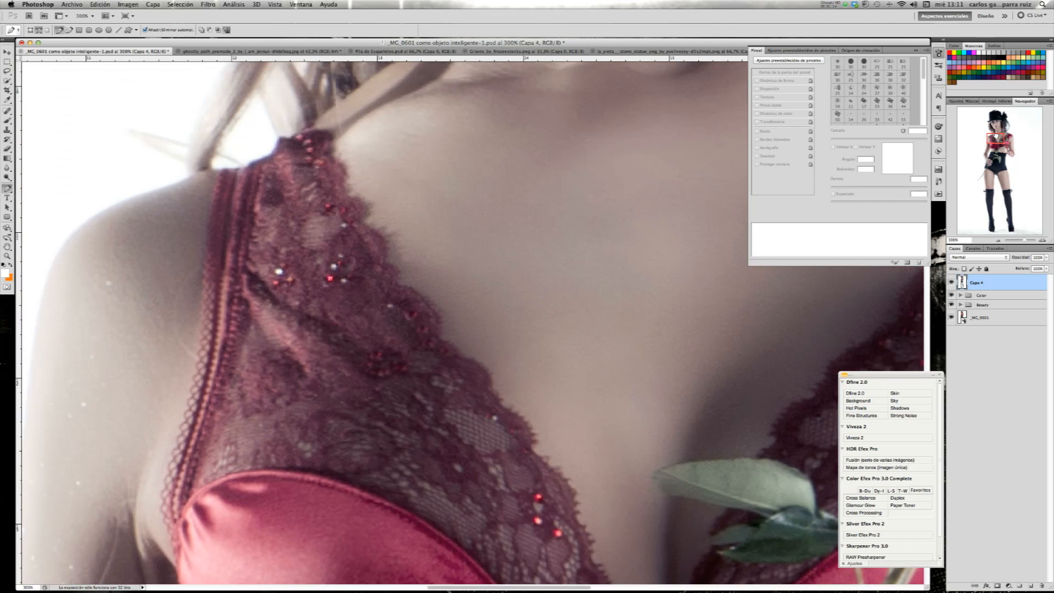
pyautogui.moveTo(996, 136); pyautogui.dragTo(992, 135)
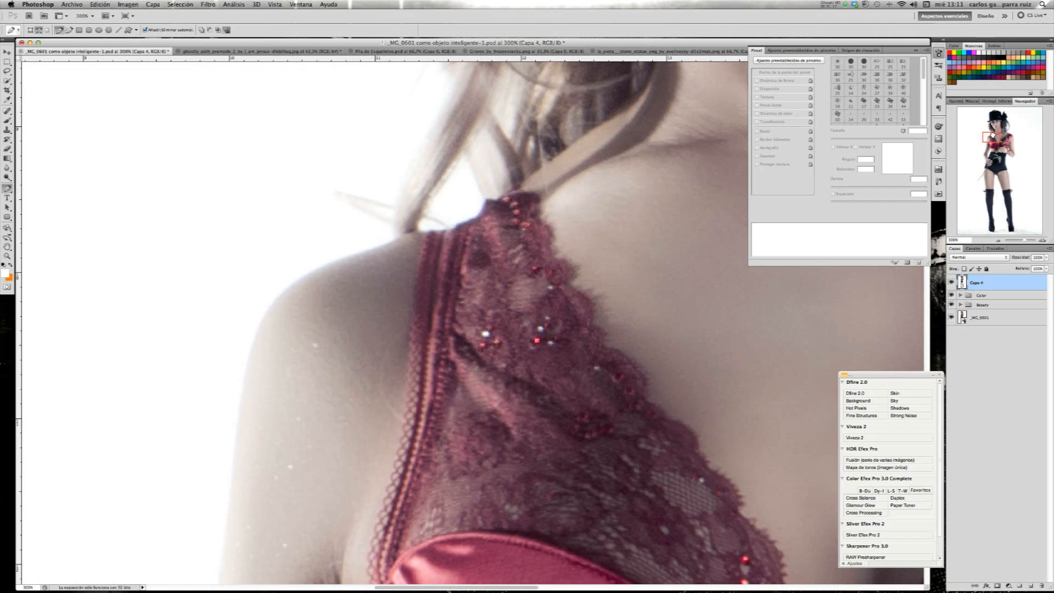
pyautogui.click(394, 240)
pyautogui.click(323, 265)
pyautogui.moveTo(242, 394); pyautogui.dragTo(242, 492)
pyautogui.press('super+alt+z')
pyautogui.press('super+alt+z')
# Trace the path around the curve of the shoulder and down the outer upper arm, removing the outgoing handles at the anchors
pyautogui.click(325, 265)
pyautogui.moveTo(273, 303); pyautogui.dragTo(209, 520)
pyautogui.scroll(-2, 253, 330)
pyautogui.keyDown('alt'); pyautogui.click(243, 355); pyautogui.keyUp('alt')
pyautogui.scroll(-4, 240, 415)
pyautogui.keyDown('alt'); pyautogui.click(224, 443); pyautogui.keyUp('alt')
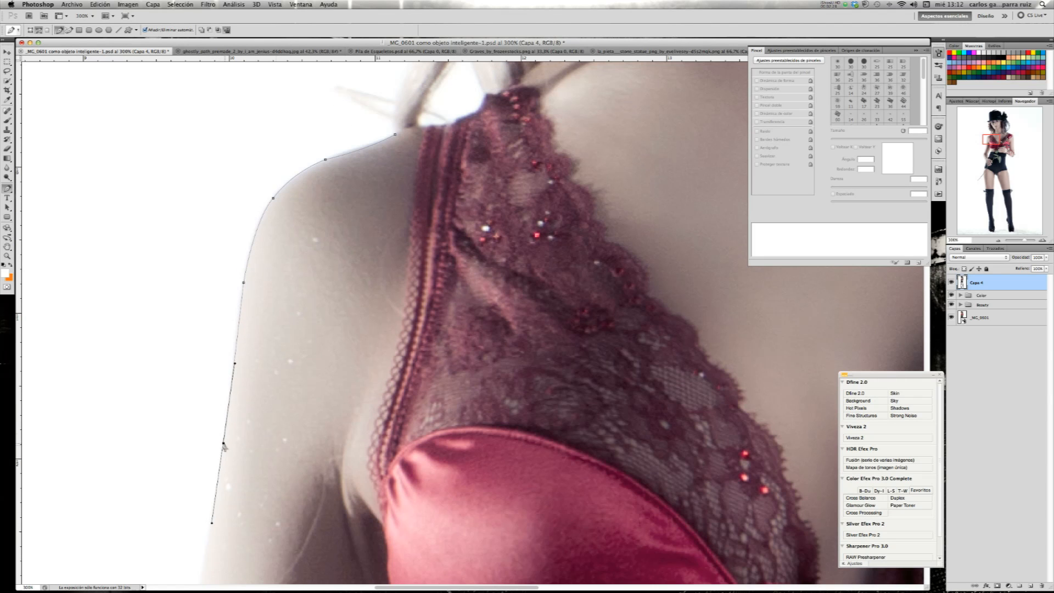
# Extend the path with curved segments down the outer edge of the arm to just above the elbow
pyautogui.scroll(-14, 224, 446)
pyautogui.hscroll(-10, 224, 446)
pyautogui.click(358, 481)
pyautogui.scroll(-20, 358, 482)
pyautogui.hscroll(-8, 358, 482)
pyautogui.moveTo(437, 361); pyautogui.dragTo(404, 435)
pyautogui.keyDown('alt'); pyautogui.click(437, 362); pyautogui.keyUp('alt')
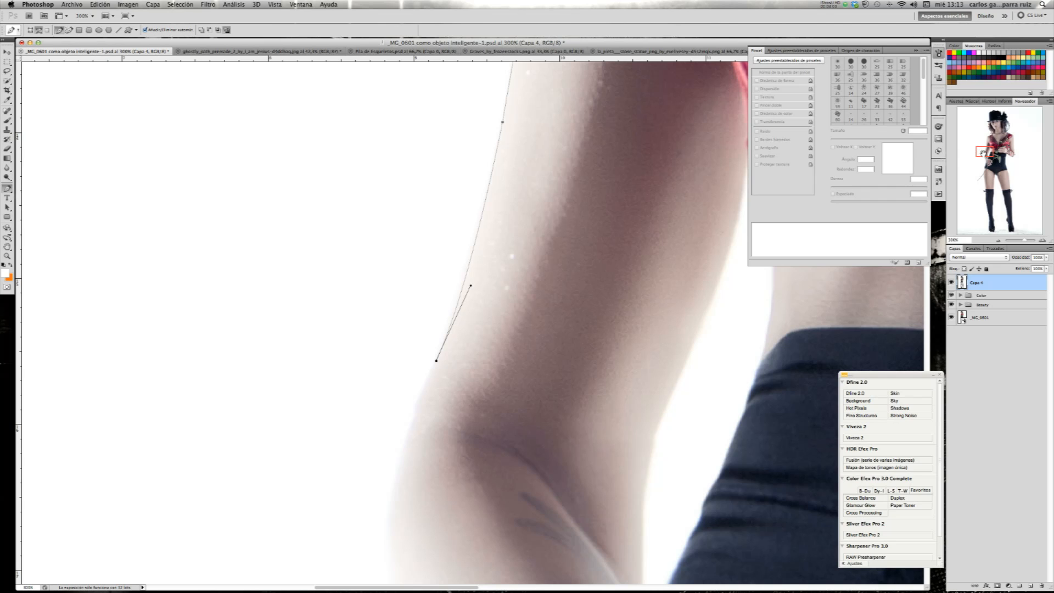
# Trace the path around the outer curve of the elbow, removing the outgoing handle at each anchor
pyautogui.moveTo(983, 153); pyautogui.dragTo(981, 155)
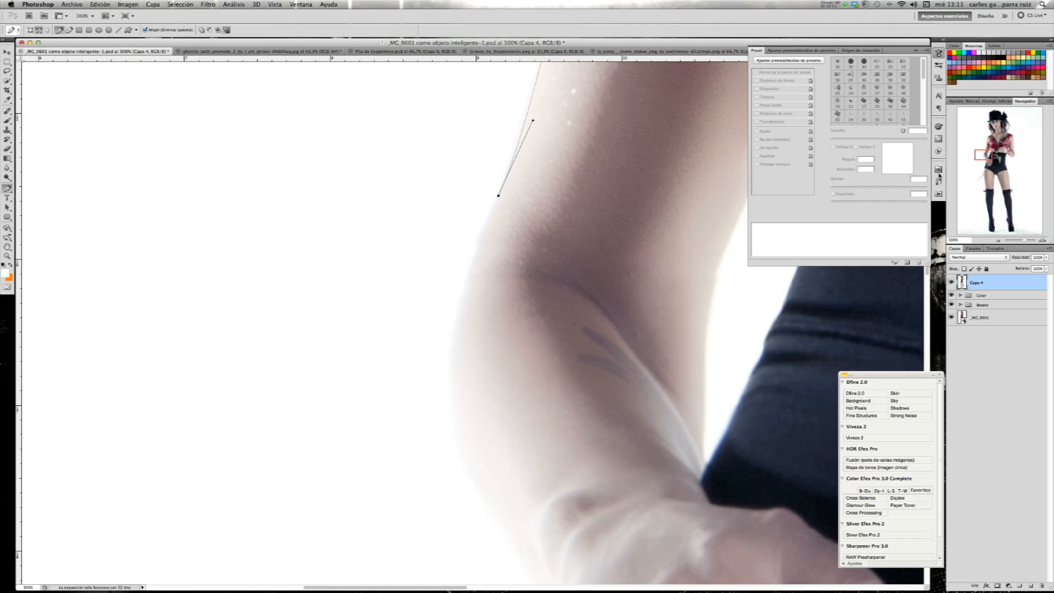
pyautogui.moveTo(477, 252); pyautogui.dragTo(473, 270)
pyautogui.keyDown('alt'); pyautogui.click(477, 252); pyautogui.keyUp('alt')
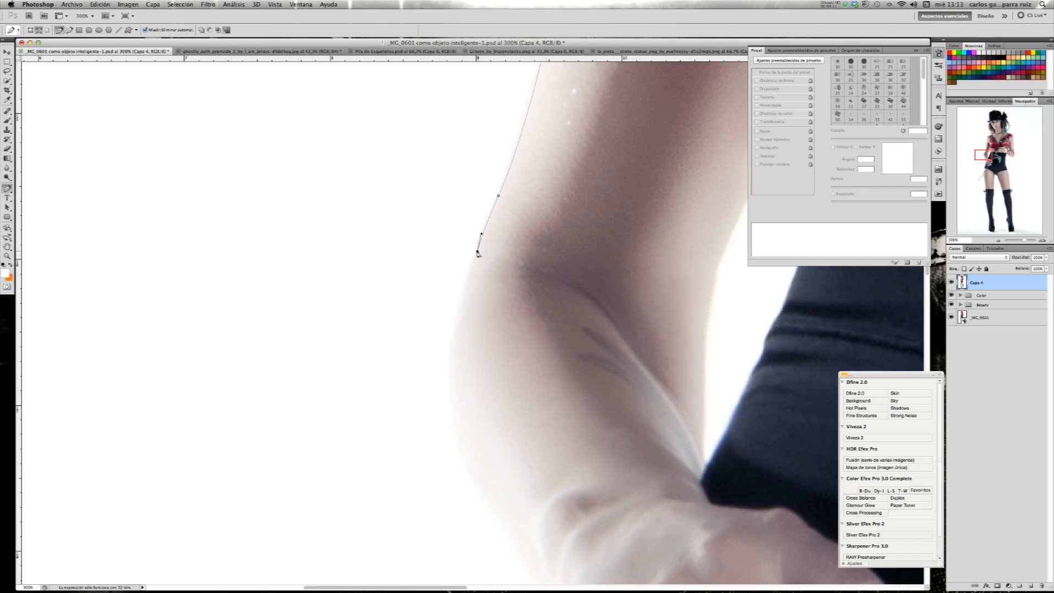
pyautogui.click(451, 371)
pyautogui.moveTo(450, 371); pyautogui.dragTo(450, 417)
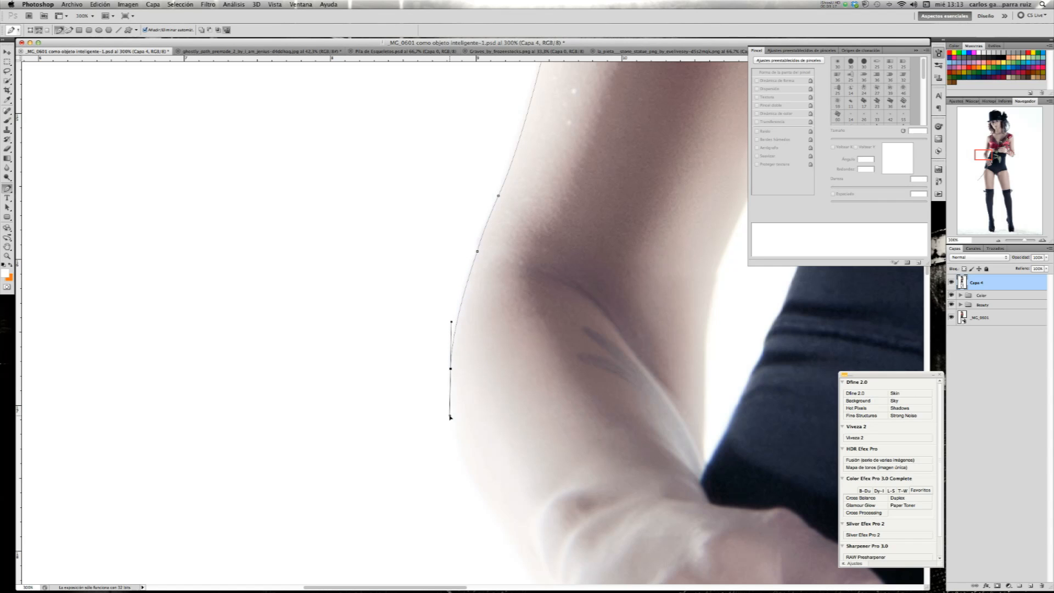
pyautogui.click(450, 368)
pyautogui.scroll(-3, 464, 407)
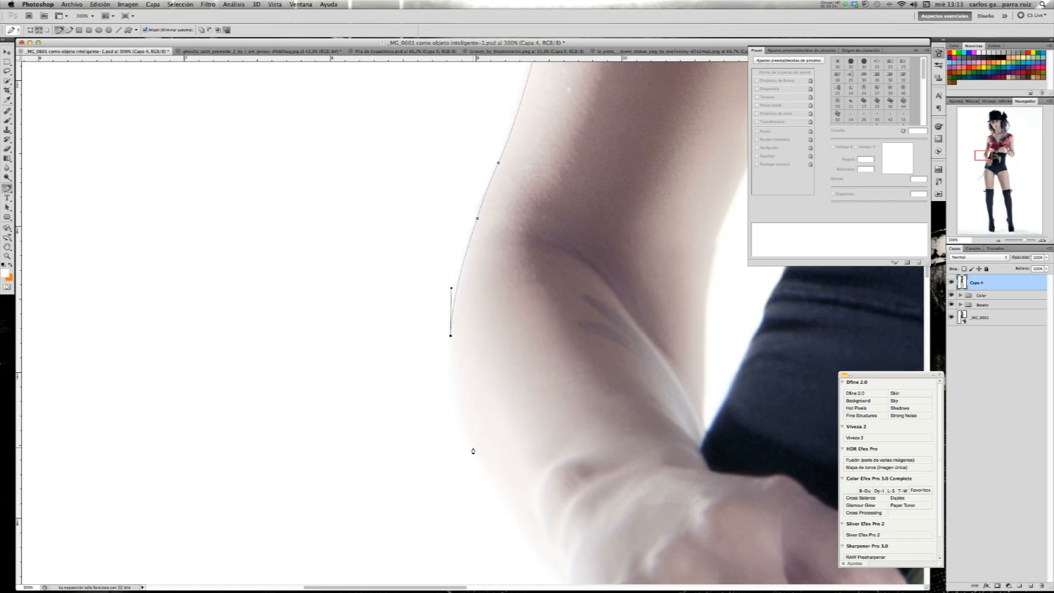
# Continue the path past the hand, shorts, rose stem and thigh to the stocking's top edge and the knot of its bow
pyautogui.scroll(-15, 473, 451)
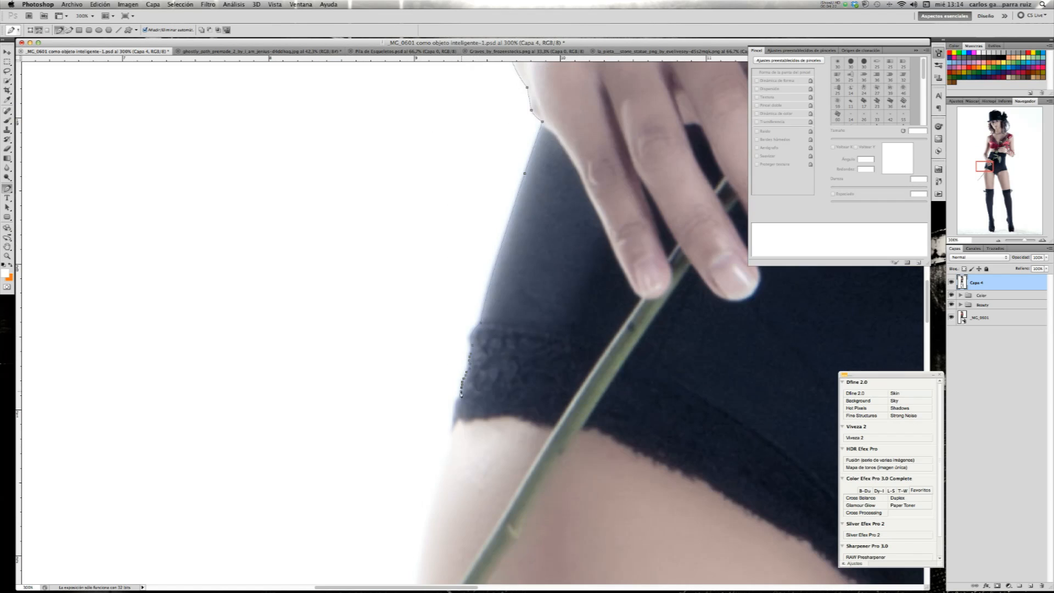
pyautogui.scroll(-10, 461, 394)
pyautogui.scroll(-8, 463, 411)
pyautogui.hscroll(-10, 463, 411)
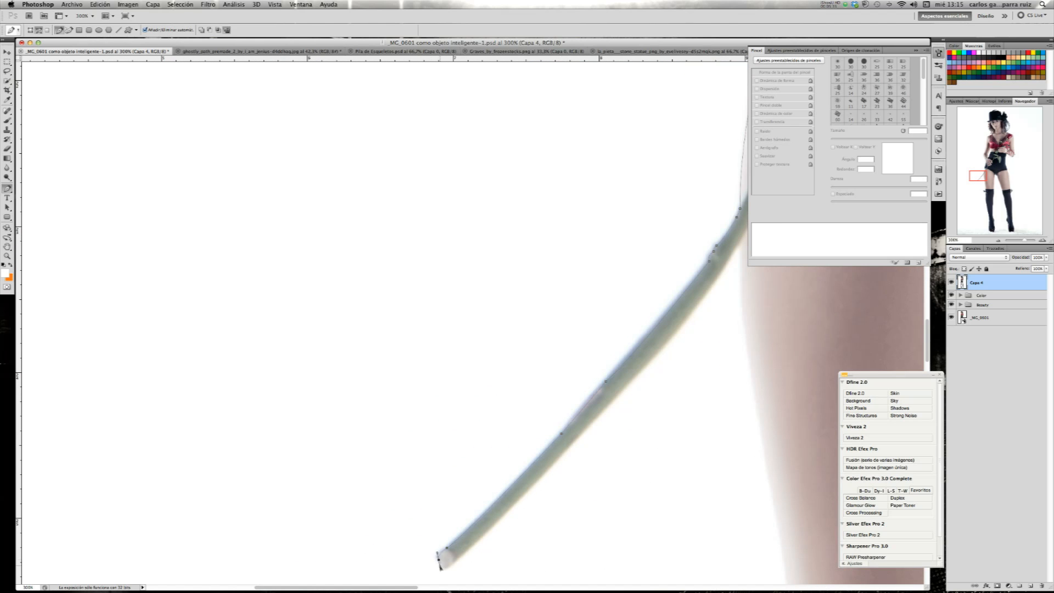
pyautogui.hscroll(6, 439, 561)
pyautogui.scroll(-15, 439, 561)
pyautogui.click(507, 422)
pyautogui.click(514, 433)
pyautogui.click(521, 506)
pyautogui.click(516, 512)
pyautogui.click(497, 511)
pyautogui.click(487, 512)
pyautogui.click(488, 526)
# Trace the path around the outer loop of the stocking's bow with closely spaced anchor points
pyautogui.scroll(-4, 486, 527)
pyautogui.click(468, 403)
pyautogui.click(431, 395)
pyautogui.click(399, 406)
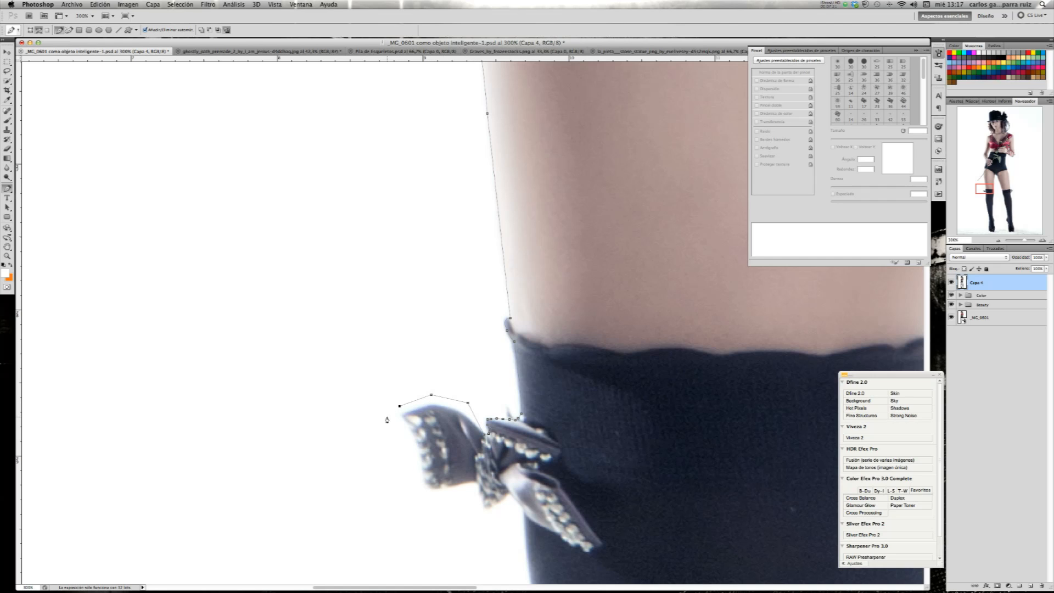
pyautogui.click(390, 418)
pyautogui.click(400, 437)
pyautogui.click(406, 449)
pyautogui.click(411, 469)
pyautogui.click(415, 486)
pyautogui.click(442, 501)
# Carry the path down the stocking and along the outer side of the first shoe
pyautogui.scroll(-10, 478, 516)
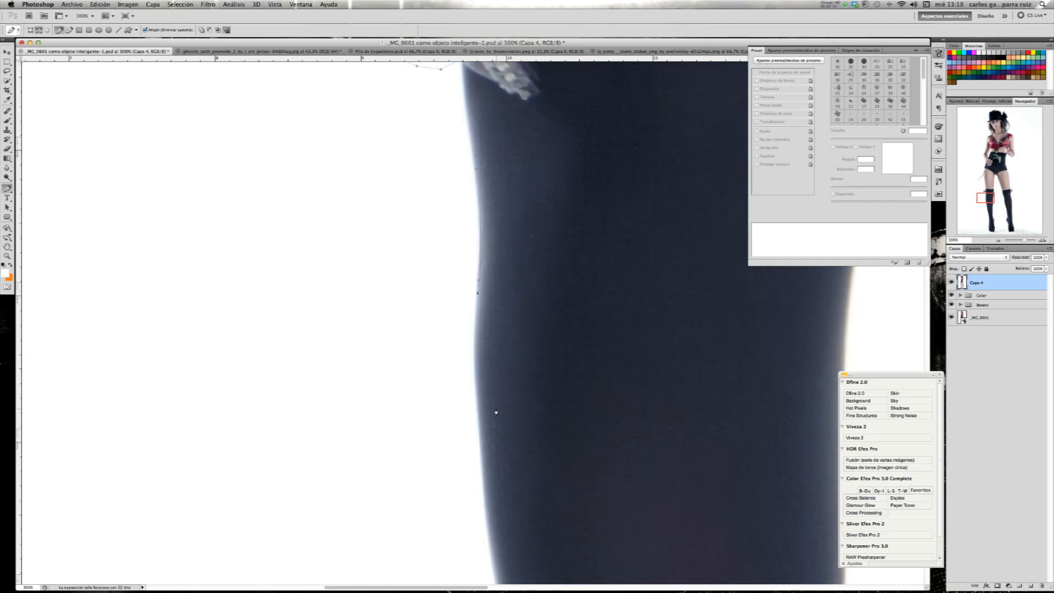
pyautogui.scroll(-10, 484, 376)
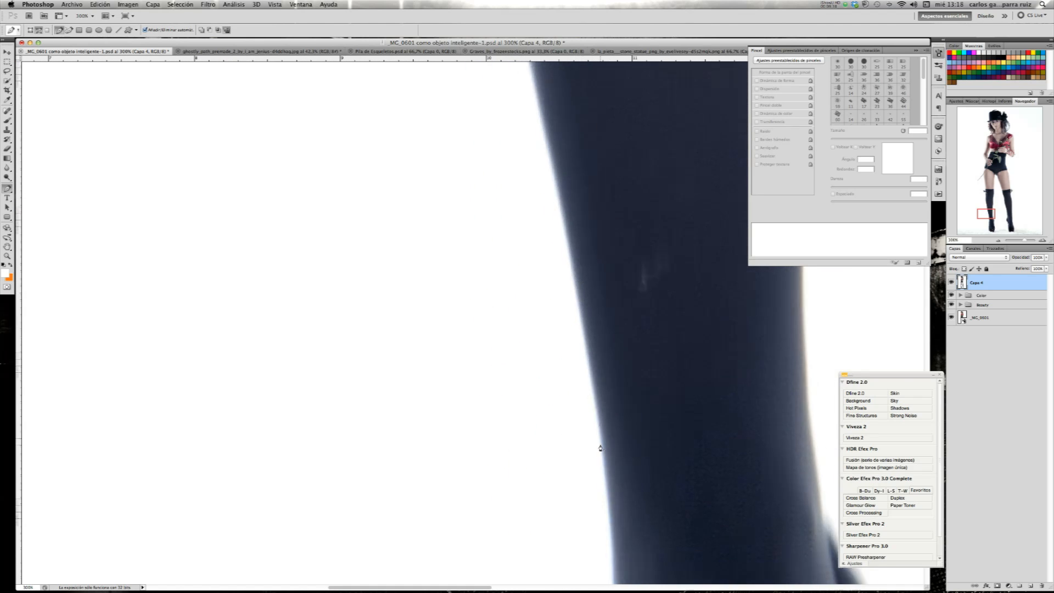
pyautogui.scroll(-10, 611, 486)
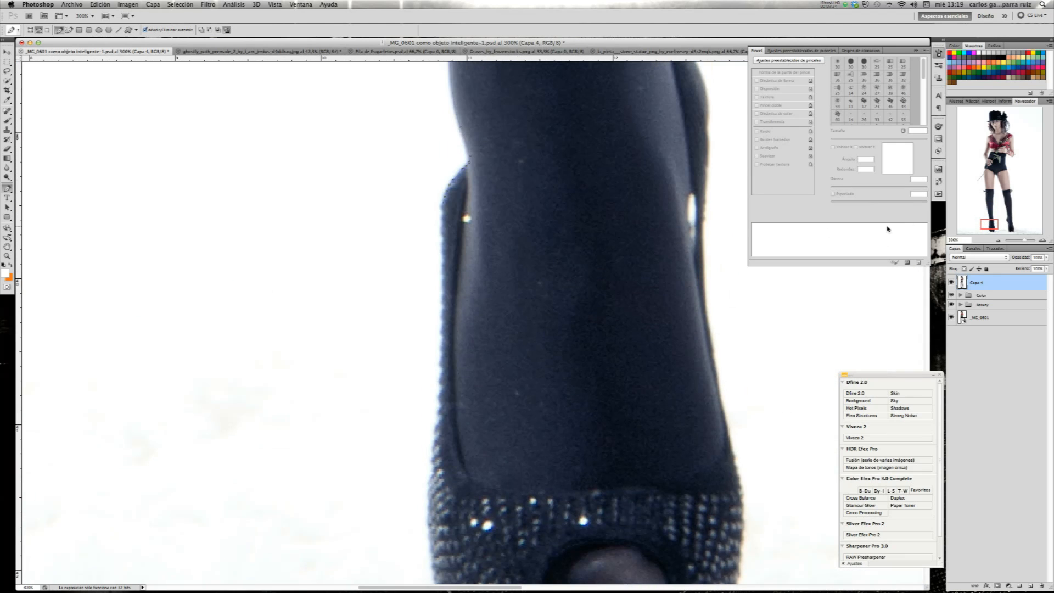
pyautogui.click(425, 224)
pyautogui.click(423, 269)
pyautogui.click(422, 319)
pyautogui.click(421, 349)
pyautogui.click(418, 390)
pyautogui.click(413, 444)
pyautogui.scroll(-3, 413, 438)
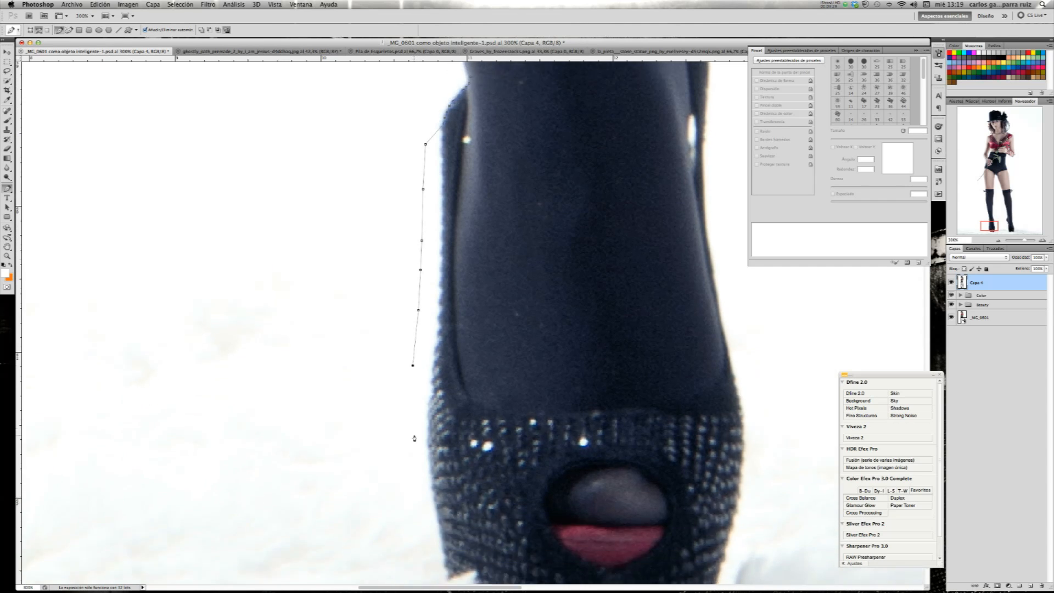
# Trace the path loosely around the shoe's toe and beneath its sole across the white fur
pyautogui.scroll(-2, 414, 437)
pyautogui.click(413, 435)
pyautogui.click(417, 486)
pyautogui.click(437, 550)
pyautogui.scroll(-3, 436, 550)
pyautogui.click(536, 534)
pyautogui.click(609, 545)
pyautogui.click(643, 545)
pyautogui.click(685, 545)
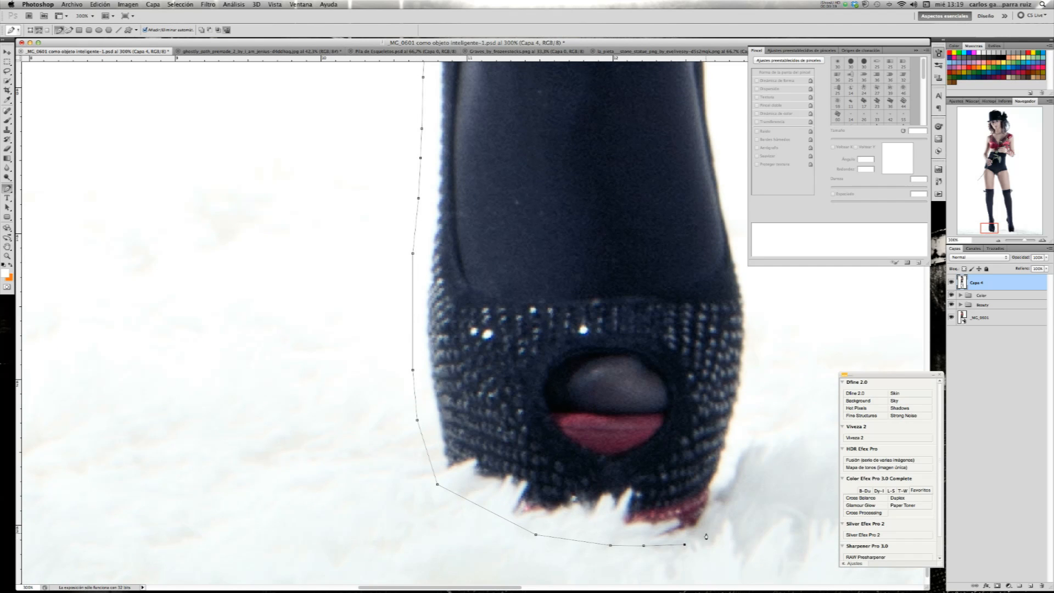
# Continue the Pen path from beneath the first shoe's toe up along the shoe's other side
pyautogui.click(717, 523)
pyautogui.click(738, 467)
pyautogui.click(745, 422)
pyautogui.click(763, 322)
pyautogui.click(755, 293)
pyautogui.moveTo(991, 225); pyautogui.dragTo(997, 225)
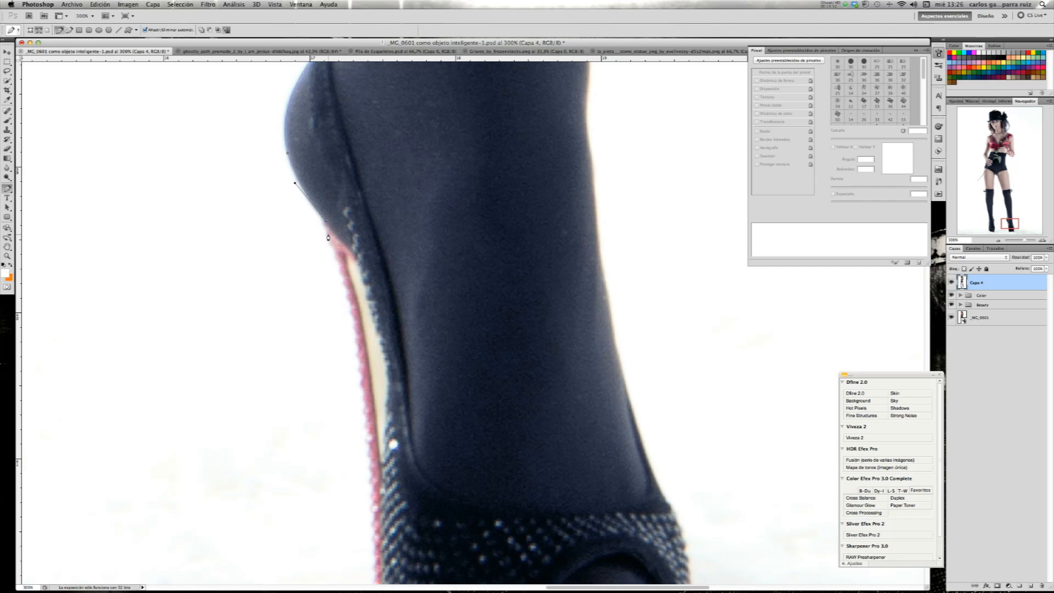
# Trace the path down the second shoe's heel, keeping loosely outside its red edge, to the white fur
pyautogui.click(322, 254)
pyautogui.click(320, 294)
pyautogui.click(314, 368)
pyautogui.click(325, 412)
pyautogui.scroll(-3, 327, 415)
pyautogui.click(336, 428)
pyautogui.scroll(-3, 338, 437)
pyautogui.click(341, 444)
pyautogui.click(346, 490)
pyautogui.scroll(-4, 346, 490)
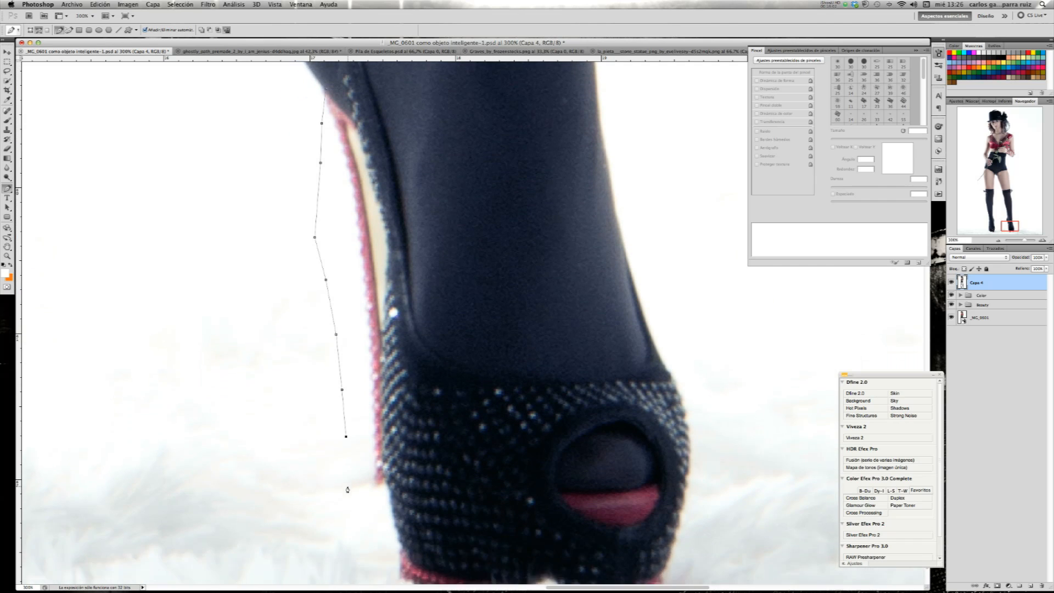
pyautogui.click(347, 487)
pyautogui.scroll(-3, 346, 497)
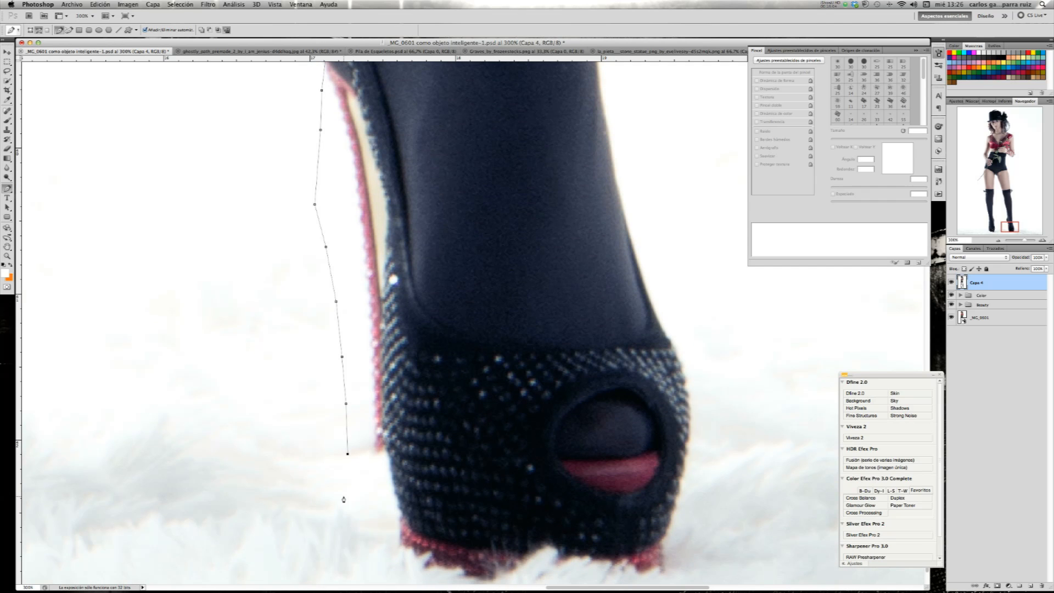
# Carry the path loosely beneath the second shoe's sole and around its toe to the shoe's outer edge
pyautogui.click(358, 521)
pyautogui.click(371, 549)
pyautogui.scroll(-3, 373, 551)
pyautogui.click(595, 574)
pyautogui.click(686, 292)
pyautogui.click(666, 304)
# Trace the path up the outer edge of the stocking from the ankle to just below its bow
pyautogui.scroll(10, 648, 263)
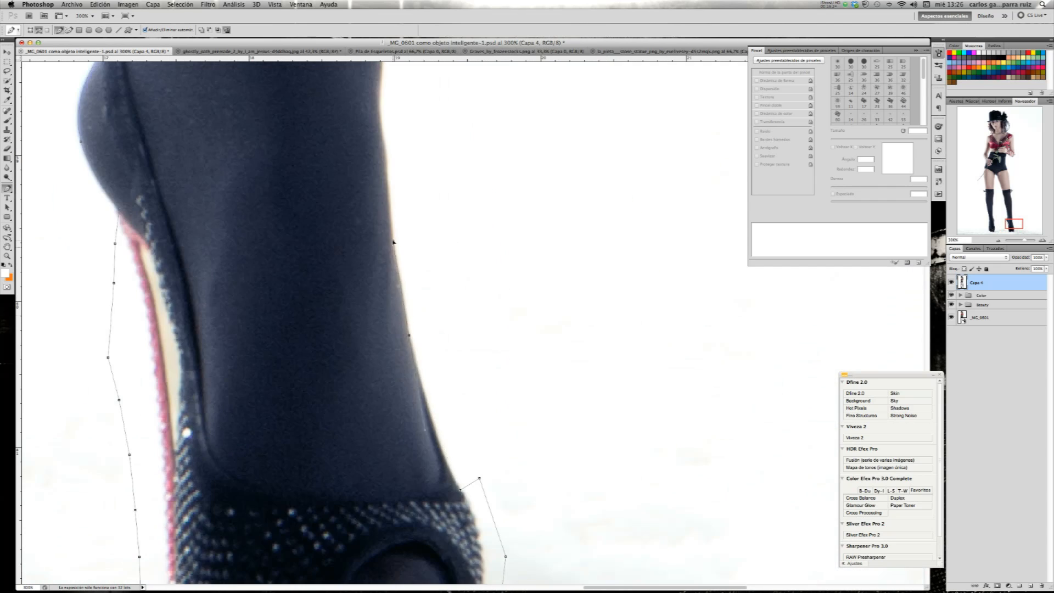
pyautogui.click(385, 183)
pyautogui.scroll(10, 378, 161)
pyautogui.scroll(10, 329, 143)
pyautogui.click(323, 141)
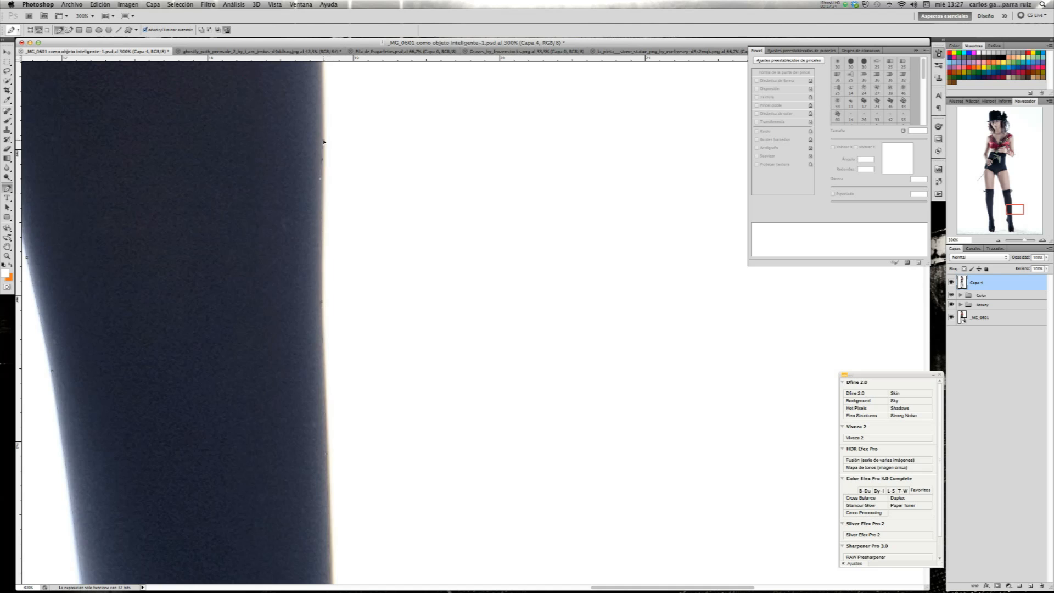
pyautogui.scroll(10, 323, 141)
pyautogui.moveTo(316, 267); pyautogui.dragTo(310, 119)
pyautogui.keyDown('alt'); pyautogui.click(317, 268); pyautogui.keyUp('alt')
pyautogui.click(299, 134)
pyautogui.scroll(10, 302, 139)
pyautogui.click(343, 228)
pyautogui.scroll(5, 344, 226)
pyautogui.click(340, 182)
# Trace the path loosely around the second stocking's bow and back onto the outer edge of the thigh
pyautogui.click(344, 207)
pyautogui.click(365, 209)
pyautogui.click(391, 186)
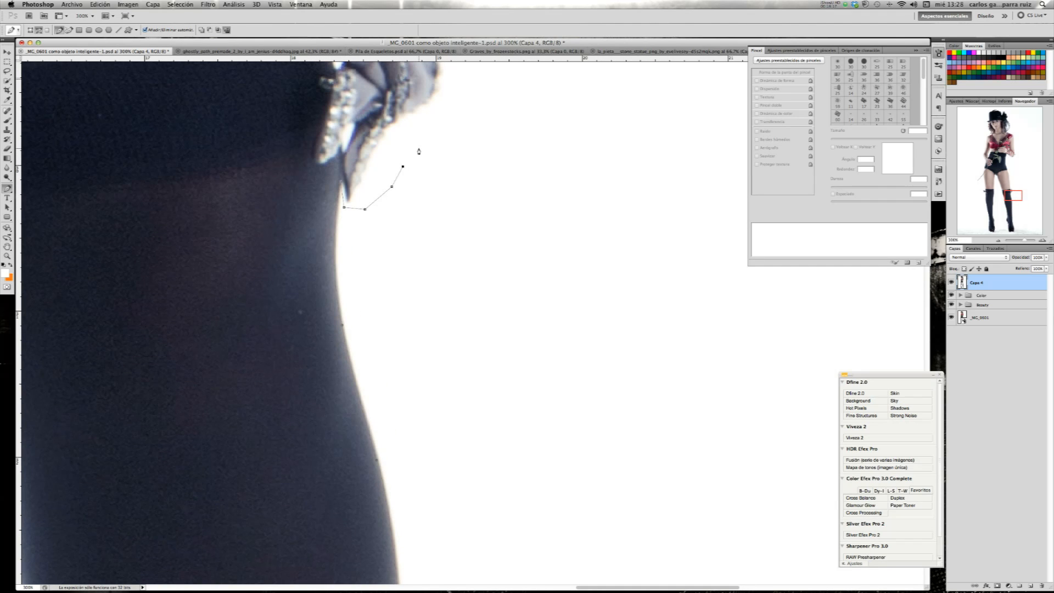
pyautogui.scroll(5, 418, 151)
pyautogui.click(417, 170)
pyautogui.scroll(1, 459, 147)
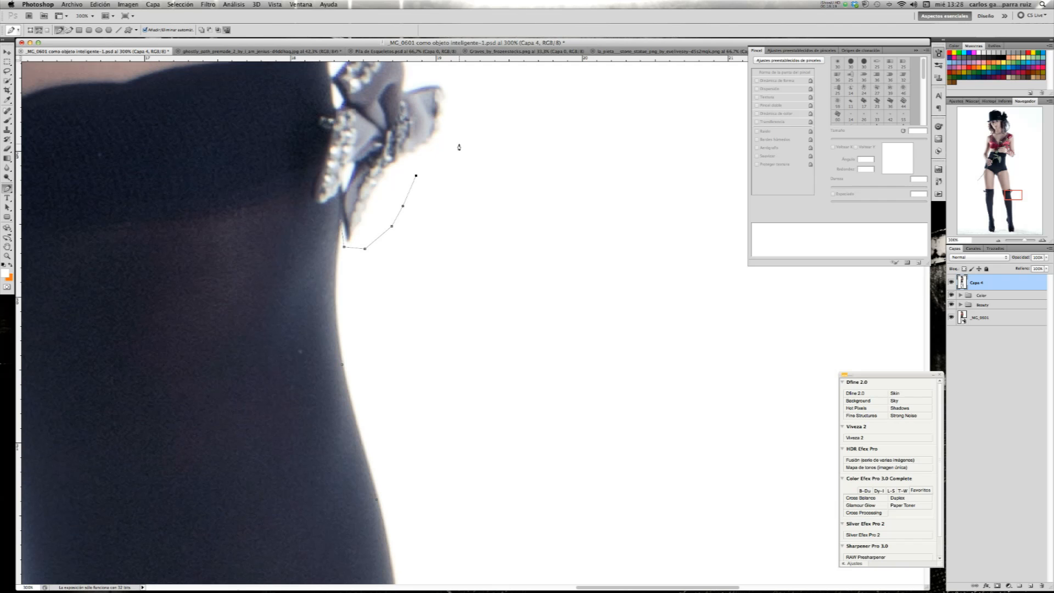
pyautogui.scroll(3, 459, 147)
pyautogui.click(464, 153)
pyautogui.click(464, 116)
pyautogui.scroll(15, 454, 94)
pyautogui.click(275, 70)
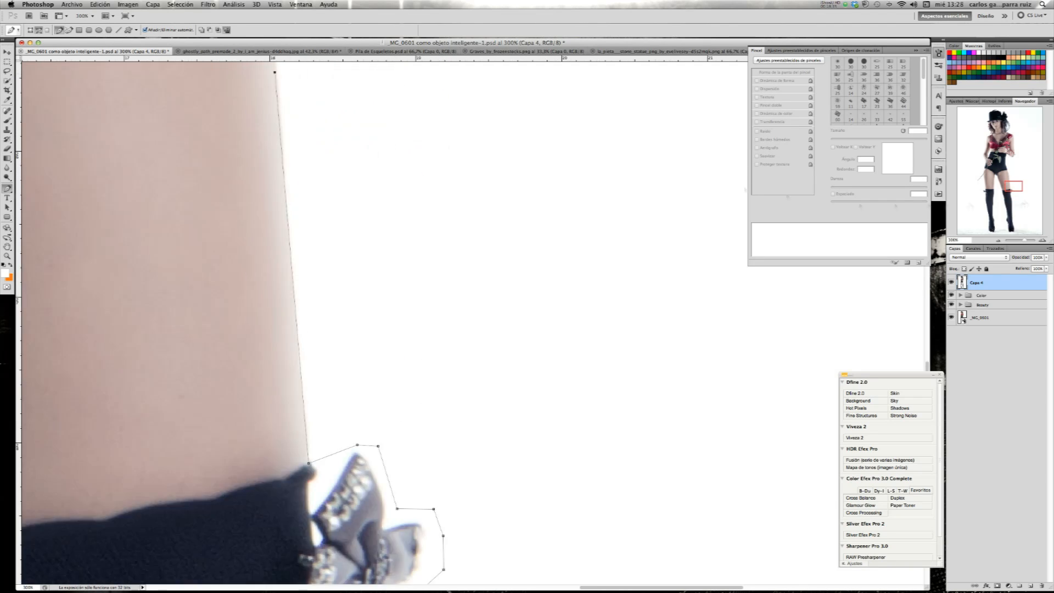
# Follow the outer edge of the thigh and shorts with the path up to the waist
pyautogui.scroll(20, 275, 74)
pyautogui.moveTo(378, 451); pyautogui.dragTo(364, 400)
pyautogui.scroll(5, 364, 400)
pyautogui.moveTo(377, 330); pyautogui.dragTo(372, 315)
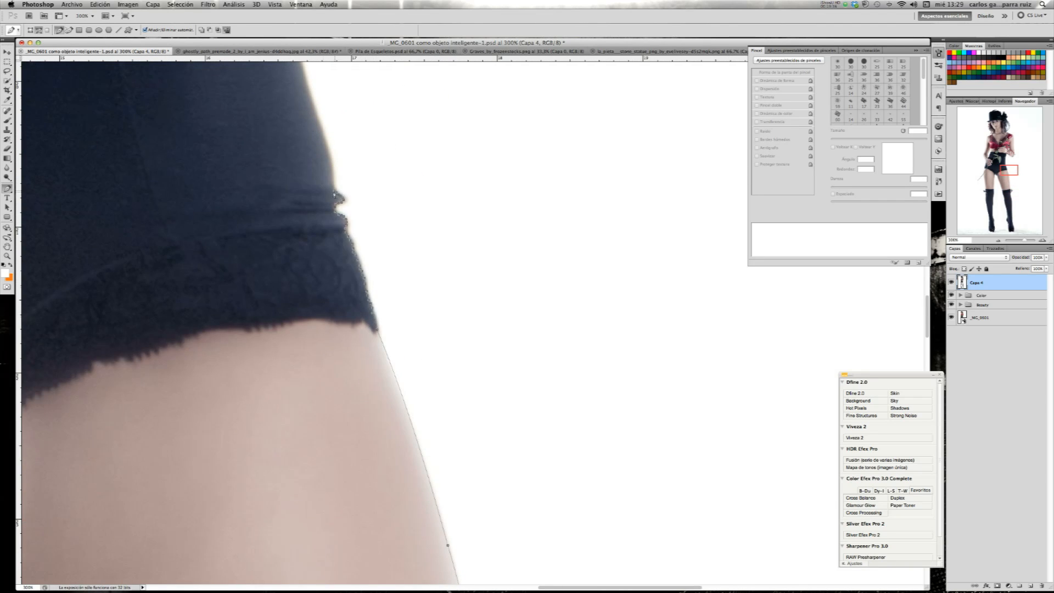
pyautogui.scroll(15, 341, 203)
pyautogui.click(295, 233)
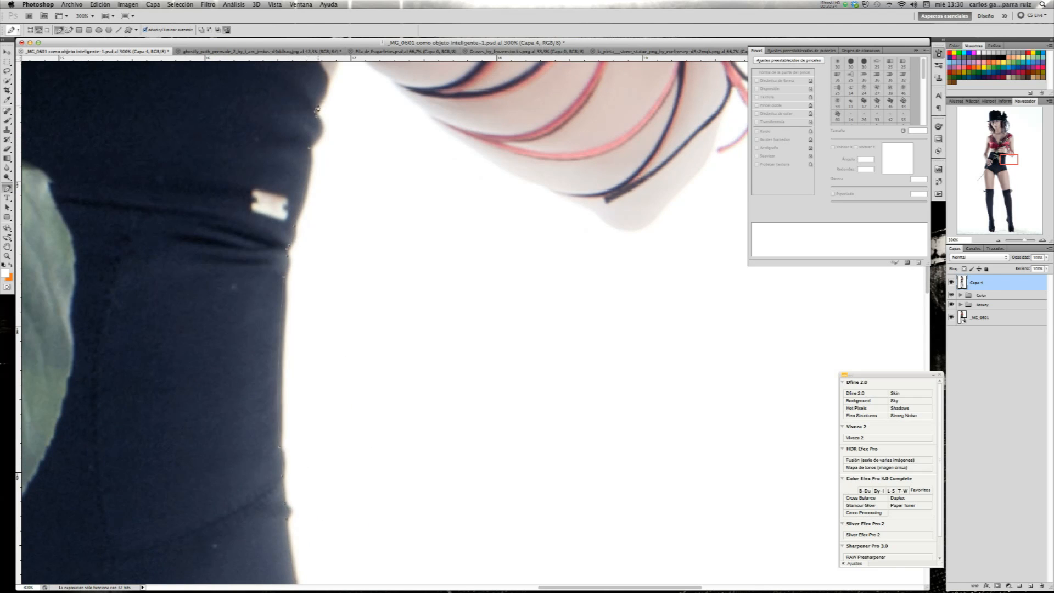
# Carry the path from the waist along the underside of the cord-wrapped forearm and around the elbow
pyautogui.scroll(7, 327, 80)
pyautogui.click(350, 87)
pyautogui.click(435, 160)
pyautogui.moveTo(552, 232); pyautogui.dragTo(600, 245)
pyautogui.moveTo(658, 271); pyautogui.dragTo(689, 256)
pyautogui.scroll(20, 658, 272)
pyautogui.click(485, 396)
# Trace the path around the loose end and loop of the cord bow at the elbow
pyautogui.moveTo(525, 315); pyautogui.dragTo(535, 258)
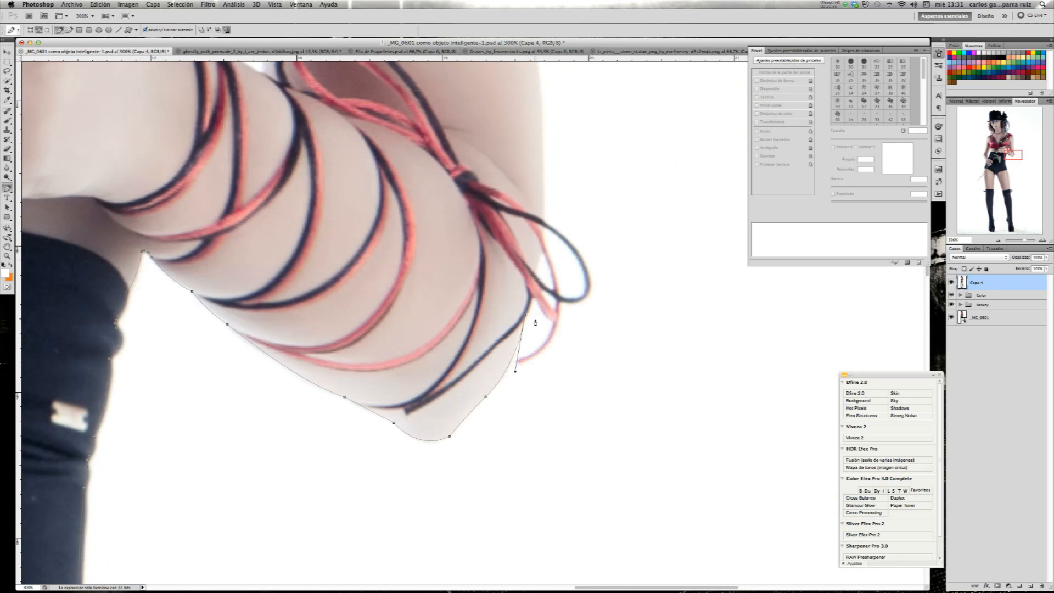
pyautogui.moveTo(535, 322); pyautogui.dragTo(518, 360)
pyautogui.click(514, 366)
pyautogui.click(524, 369)
pyautogui.click(564, 347)
pyautogui.click(600, 311)
pyautogui.moveTo(605, 251); pyautogui.dragTo(597, 243)
pyautogui.click(565, 218)
# Continue the path up the outer edge of the upper arm to the shoulder
pyautogui.moveTo(1014, 156); pyautogui.dragTo(1014, 149)
pyautogui.moveTo(555, 400); pyautogui.dragTo(550, 360)
pyautogui.click(529, 228)
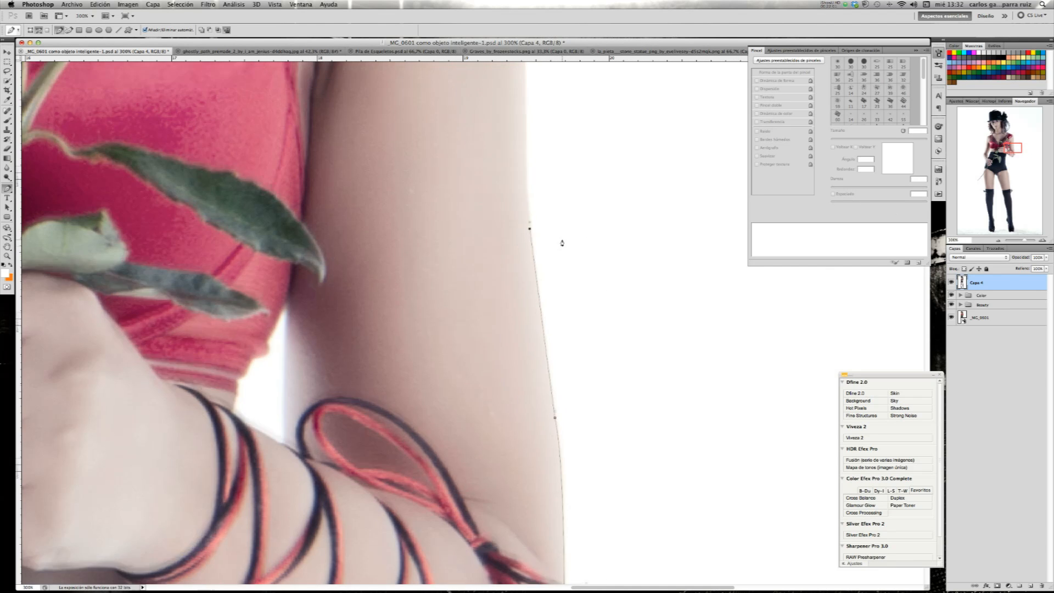
pyautogui.moveTo(1012, 149); pyautogui.dragTo(1013, 140)
pyautogui.click(543, 430)
pyautogui.moveTo(533, 207); pyautogui.dragTo(515, 148)
pyautogui.moveTo(1008, 140); pyautogui.dragTo(1007, 137)
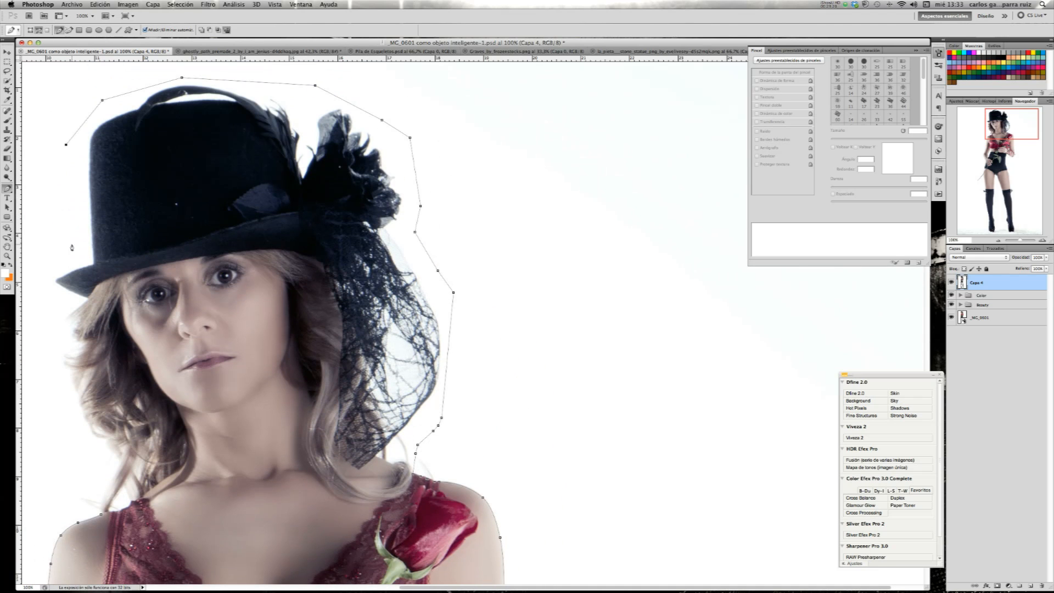
# Close the path around the hair and hat at the shoulder and convert it into a selection
pyautogui.click(101, 516)
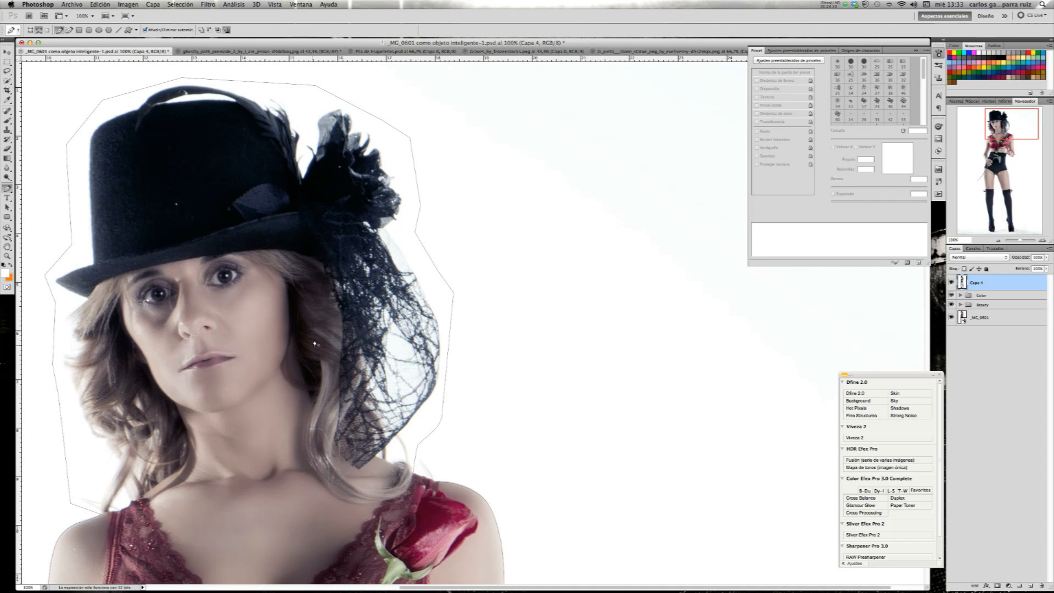
pyautogui.rightClick(345, 308)
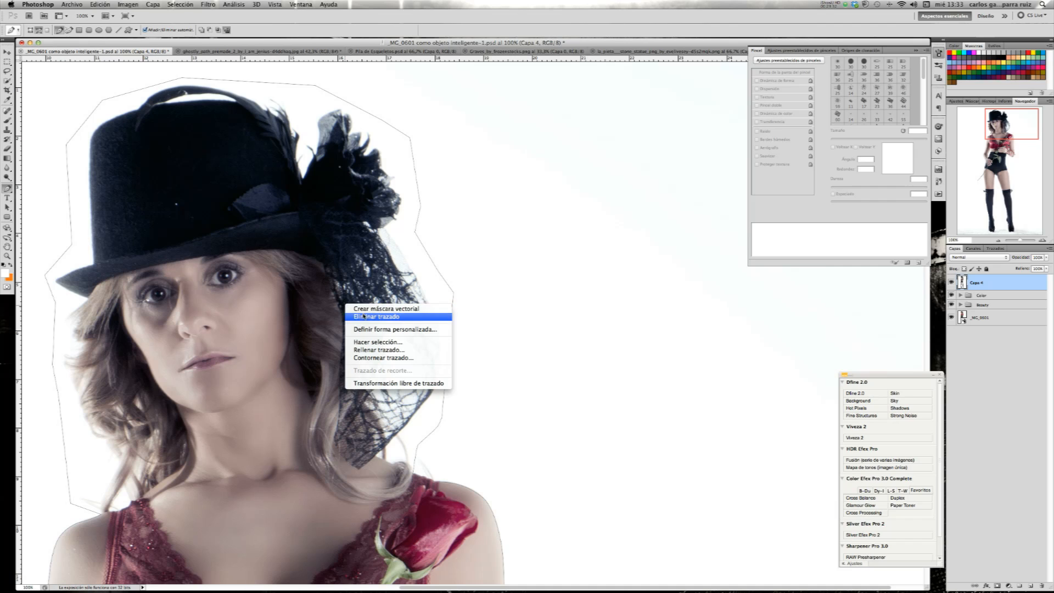
pyautogui.click(368, 343)
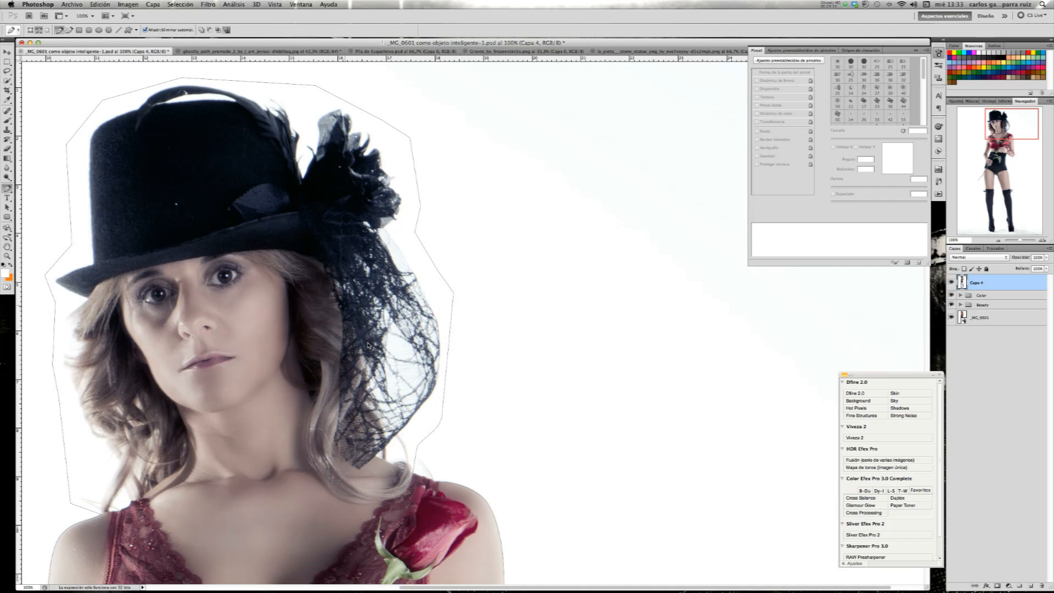
pyautogui.click(580, 258)
# Copy the selected model onto a new layer and hide every other layer and group beneath it
pyautogui.press('super+c')
pyautogui.press('super+v')
pyautogui.click(951, 299)
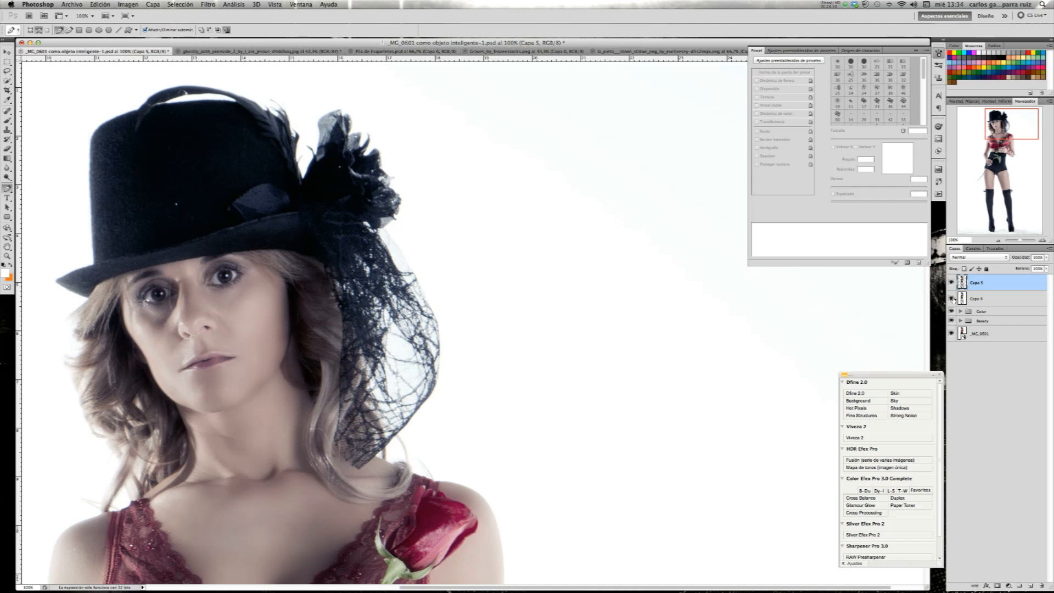
pyautogui.moveTo(952, 300); pyautogui.dragTo(952, 329)
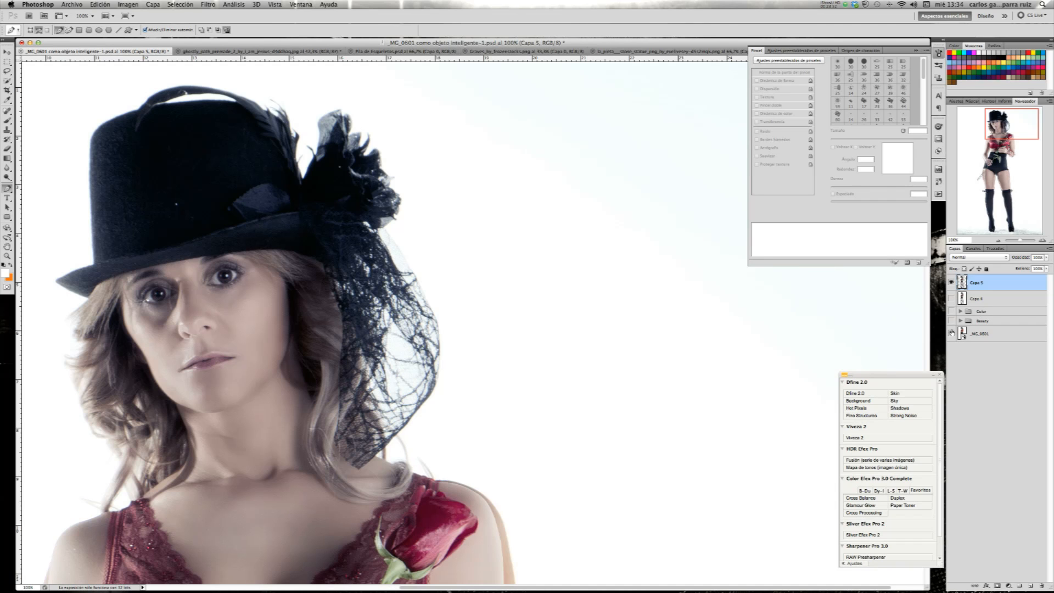
pyautogui.click(951, 335)
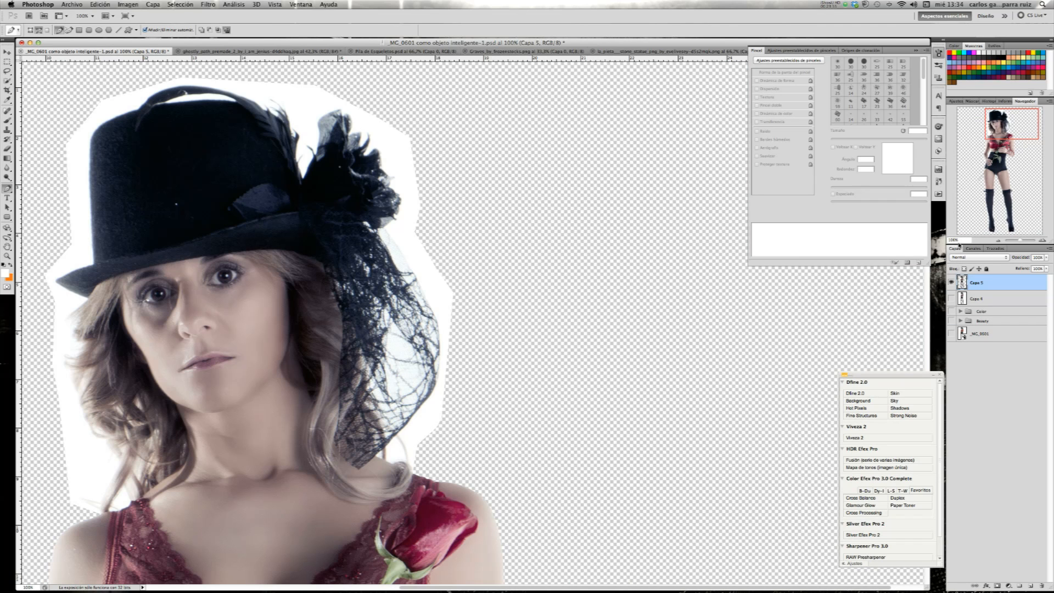
pyautogui.press('super+0')
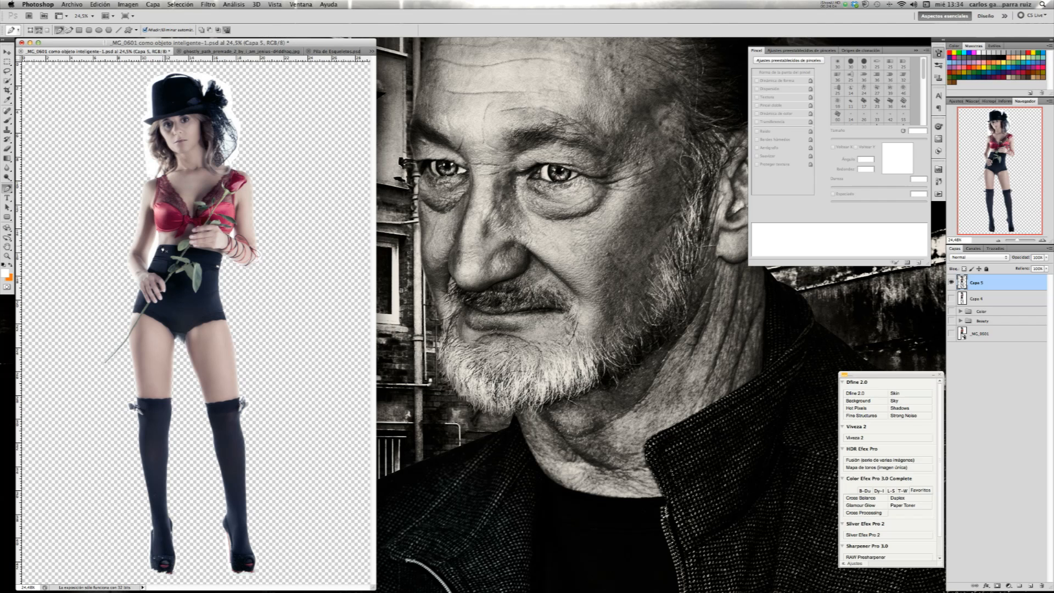
# Trace the waist side of the white gap between the arm and torso, from the bra band down to the hand
pyautogui.click(273, 4)
pyautogui.click(294, 95)
pyautogui.moveTo(1000, 181); pyautogui.dragTo(995, 160)
pyautogui.click(1042, 241)
pyautogui.click(1042, 241)
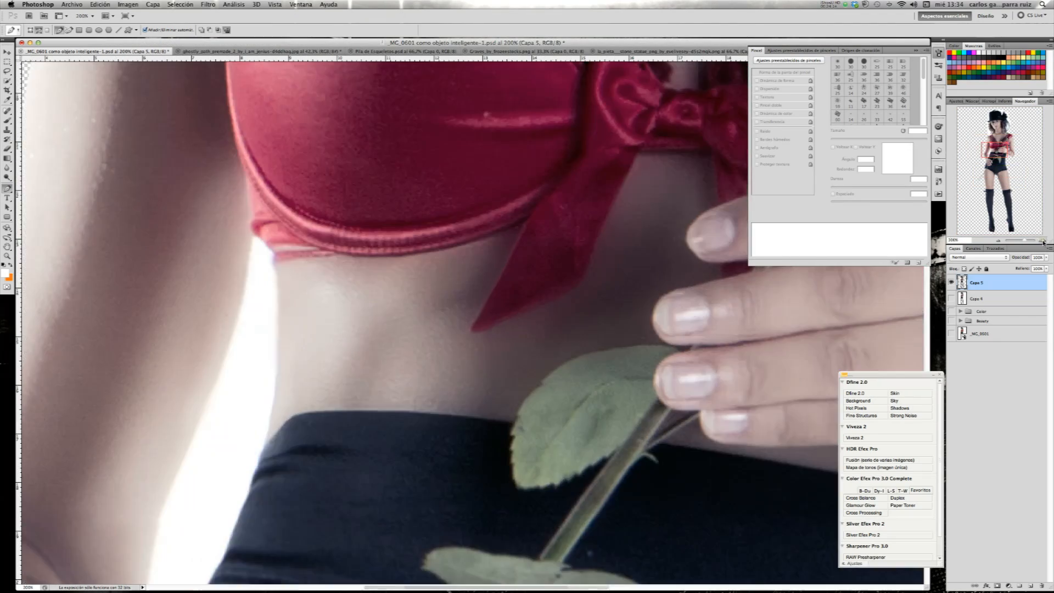
pyautogui.click(1042, 241)
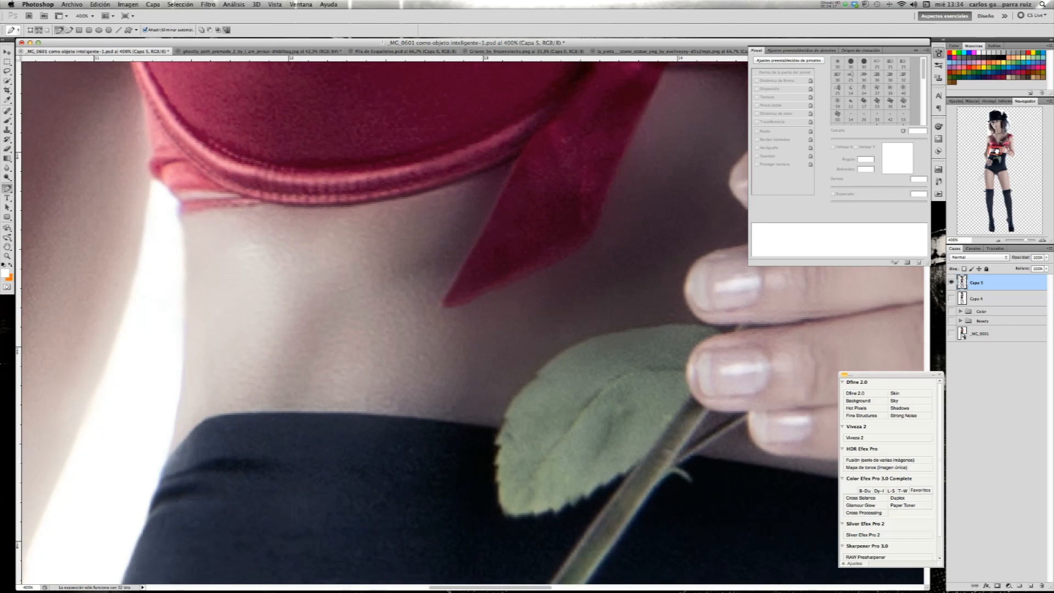
pyautogui.moveTo(997, 151); pyautogui.dragTo(994, 151)
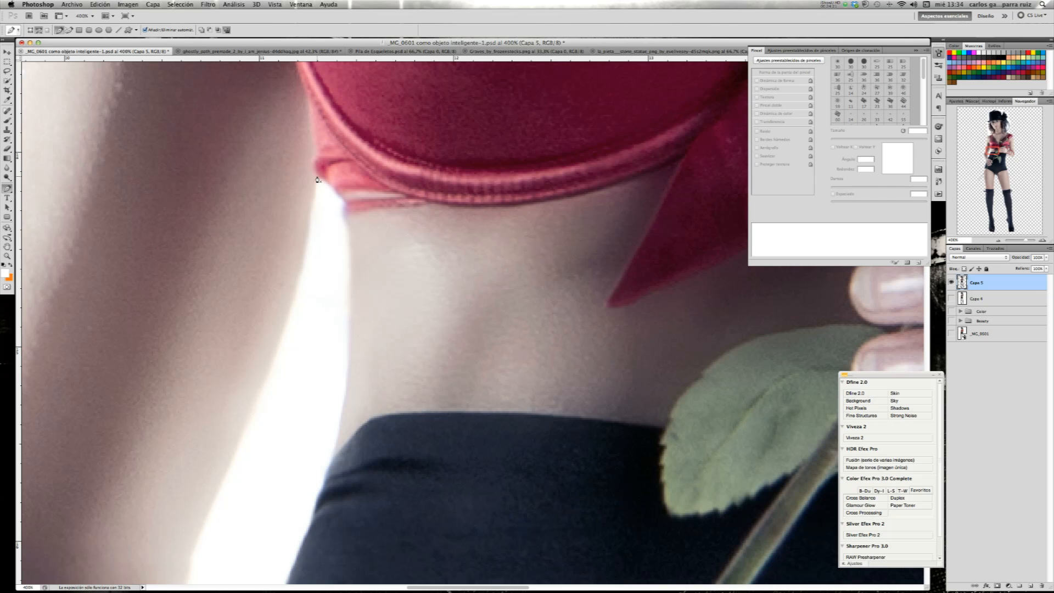
pyautogui.click(346, 212)
pyautogui.moveTo(332, 461); pyautogui.dragTo(301, 554)
pyautogui.scroll(-5, 331, 460)
pyautogui.click(314, 349)
pyautogui.scroll(-6, 255, 502)
pyautogui.click(187, 466)
# Trace the gap's other side up along the inner arm and close the path at the bra band
pyautogui.moveTo(184, 277); pyautogui.dragTo(190, 204)
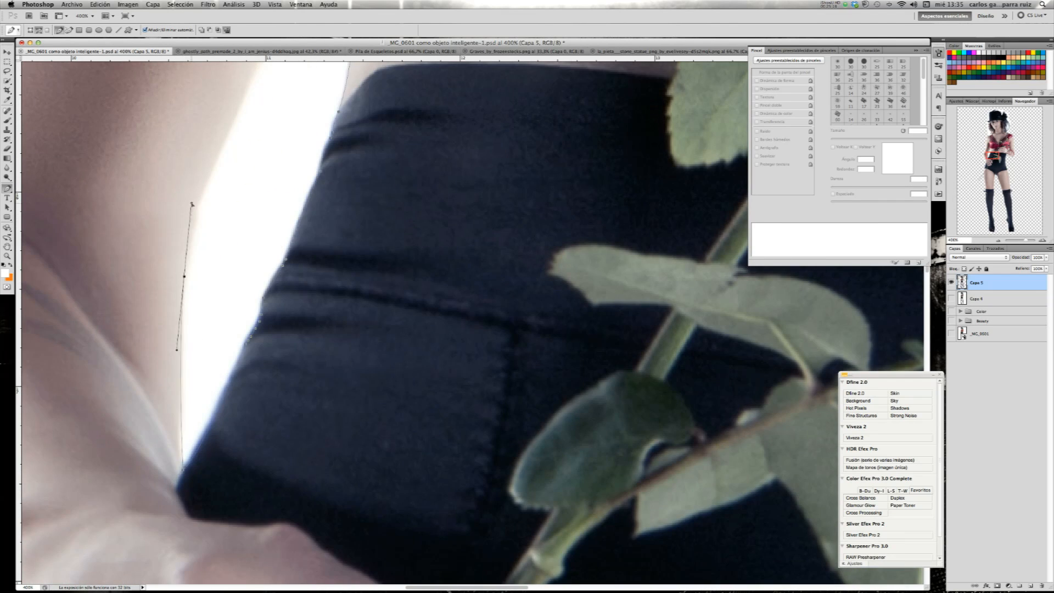
pyautogui.moveTo(236, 119); pyautogui.dragTo(269, 80)
pyautogui.scroll(12, 269, 80)
pyautogui.moveTo(314, 270); pyautogui.dragTo(345, 126)
# Turn the closed path into a selection, delete the white background inside the gap and deselect
pyautogui.rightClick(430, 214)
pyautogui.click(464, 249)
pyautogui.press('Return')
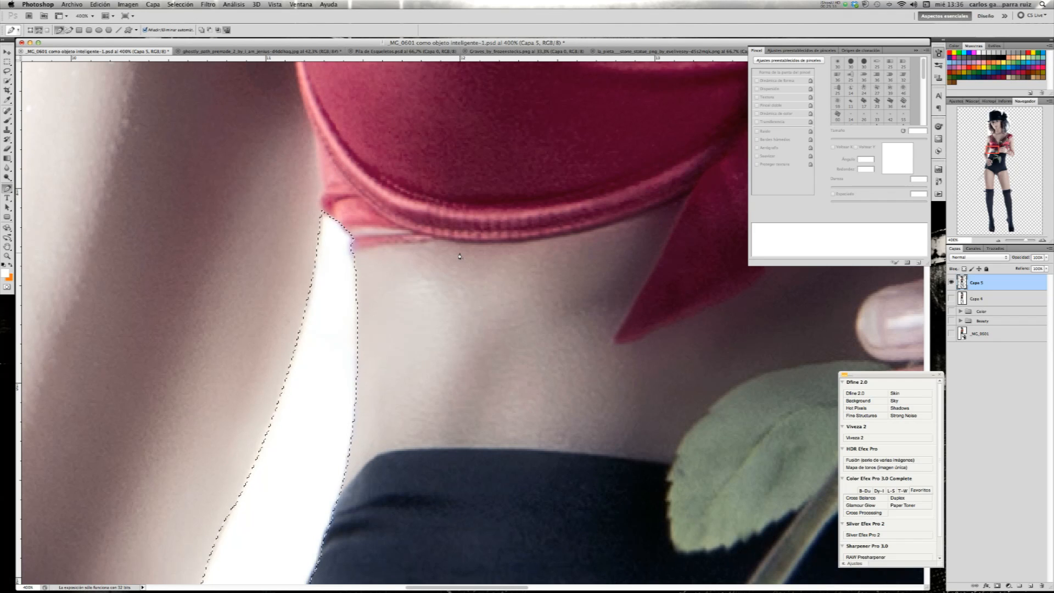
pyautogui.press('Delete')
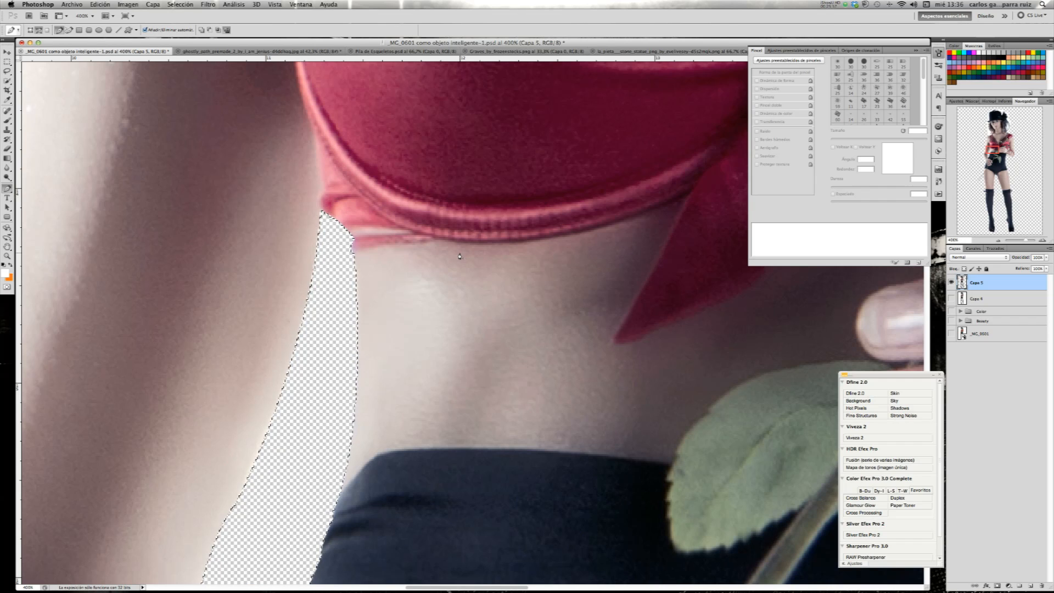
pyautogui.press('super+d')
# Trace a closed path around the white gap between the red top and the cord-wrapped arm
pyautogui.moveTo(989, 153); pyautogui.dragTo(1007, 147)
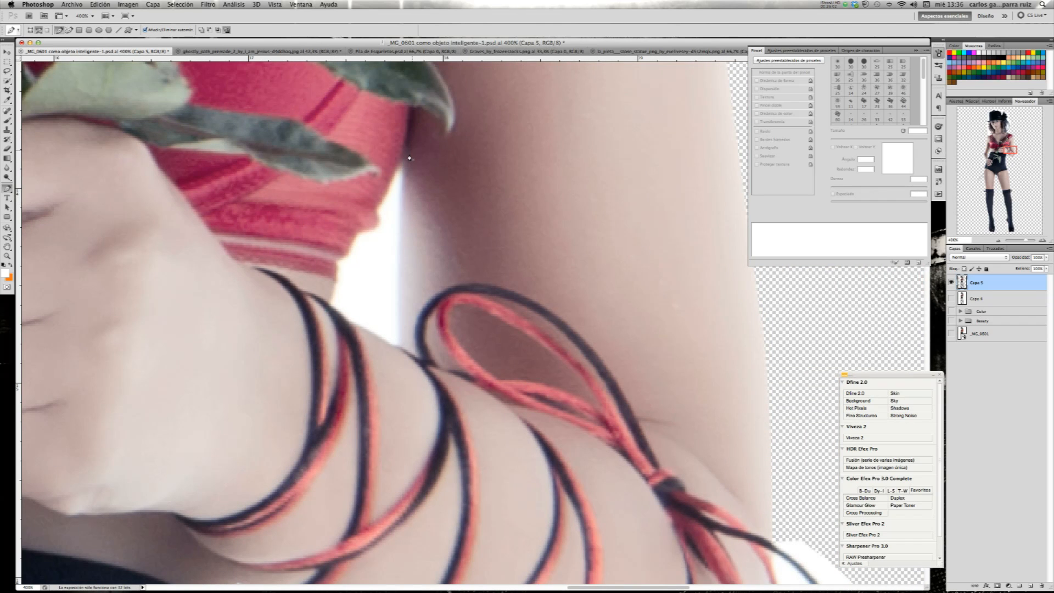
pyautogui.moveTo(399, 346)
pyautogui.mouseDown()
pyautogui.moveTo(402, 403)
pyautogui.moveTo(390, 345)
pyautogui.moveTo(327, 308)
pyautogui.moveTo(336, 266)
pyautogui.moveTo(378, 224)
pyautogui.mouseUp()
pyautogui.keyDown('alt'); pyautogui.click(399, 345); pyautogui.keyUp('alt')
pyautogui.click(403, 157)
# Convert the path beside the cord-wrapped arm into a selection, delete its white background and deselect
pyautogui.rightClick(482, 158)
pyautogui.click(515, 193)
pyautogui.press('Return')
pyautogui.press('Delete')
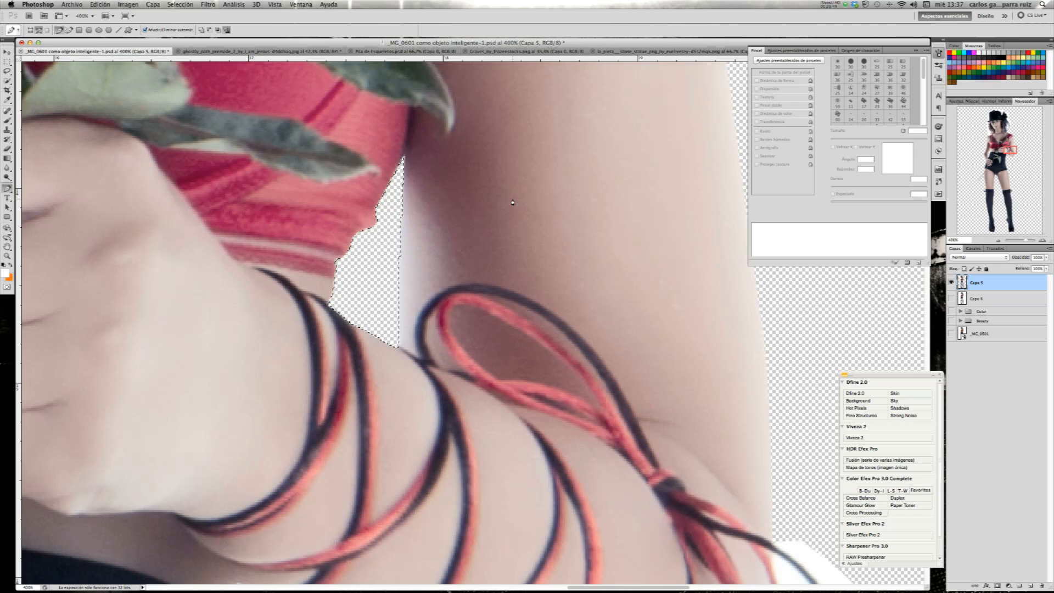
pyautogui.press('super+d')
pyautogui.press('super+0')
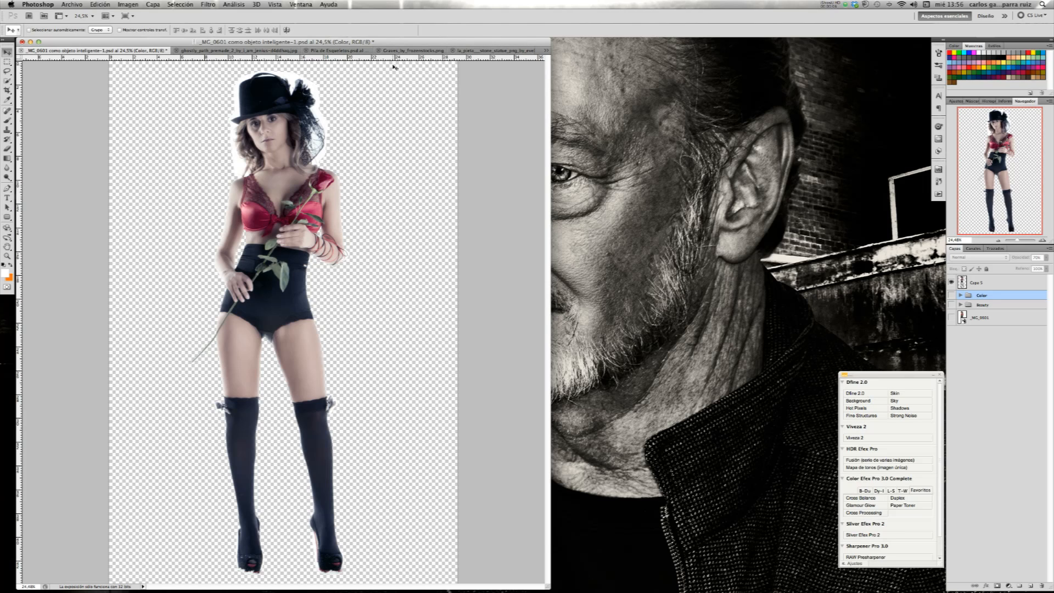
# Lasso the lower rectangular tomb in Graves_by_frozenstocks.png and return to the model's document
pyautogui.click(250, 50)
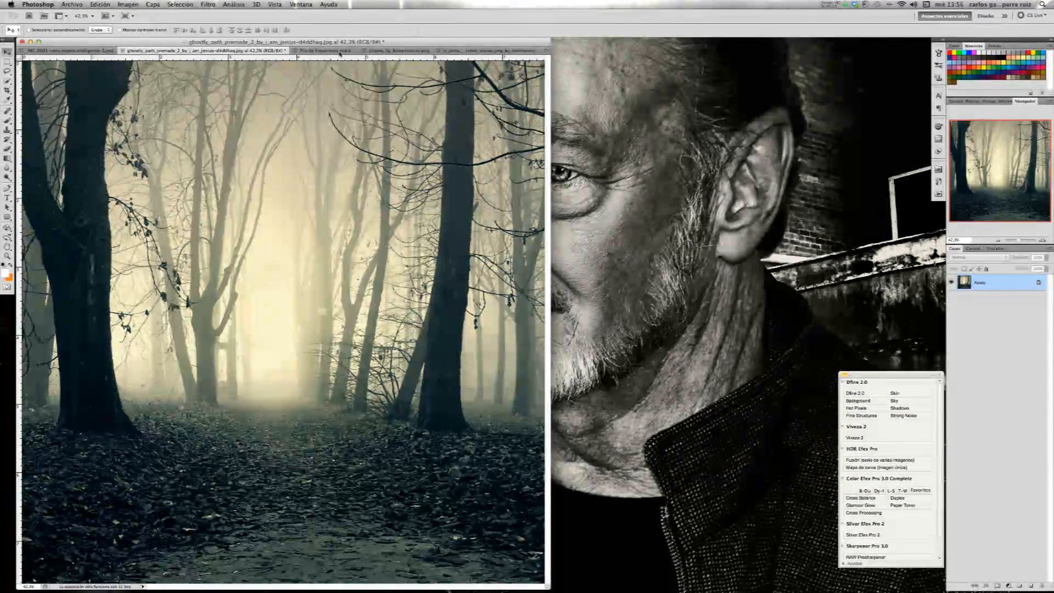
pyautogui.click(406, 53)
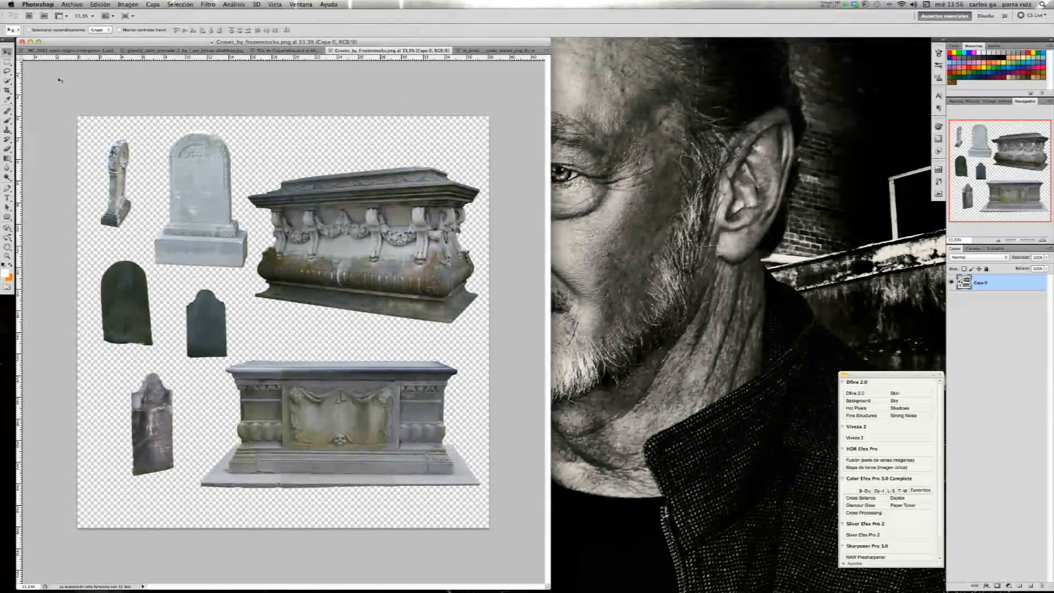
pyautogui.click(7, 71)
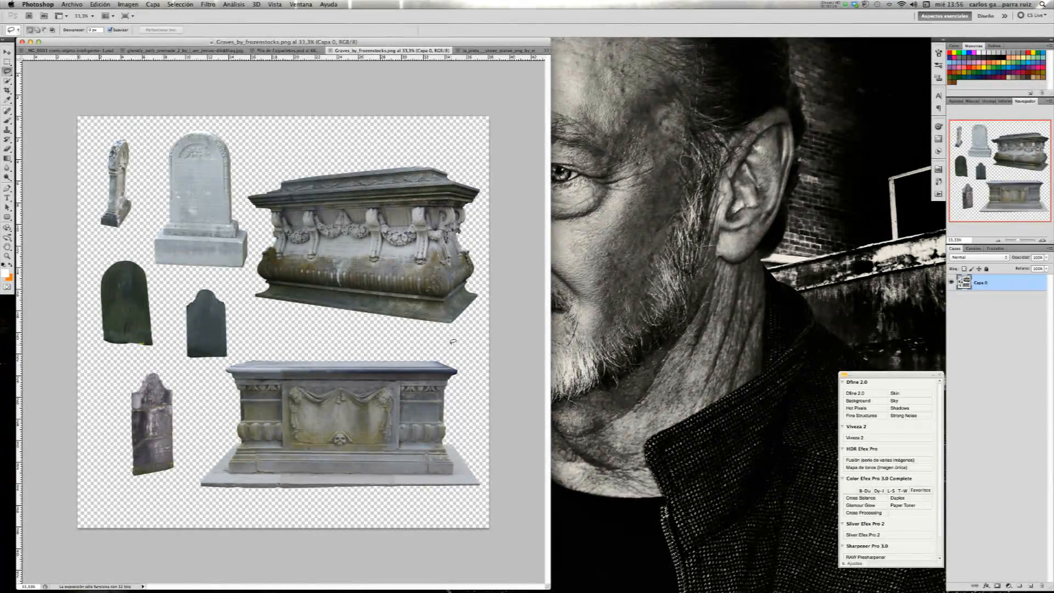
pyautogui.moveTo(451, 343)
pyautogui.mouseDown()
pyautogui.moveTo(286, 338)
pyautogui.moveTo(241, 354)
pyautogui.moveTo(222, 369)
pyautogui.moveTo(192, 451)
pyautogui.mouseUp()
pyautogui.moveTo(197, 490); pyautogui.dragTo(400, 500)
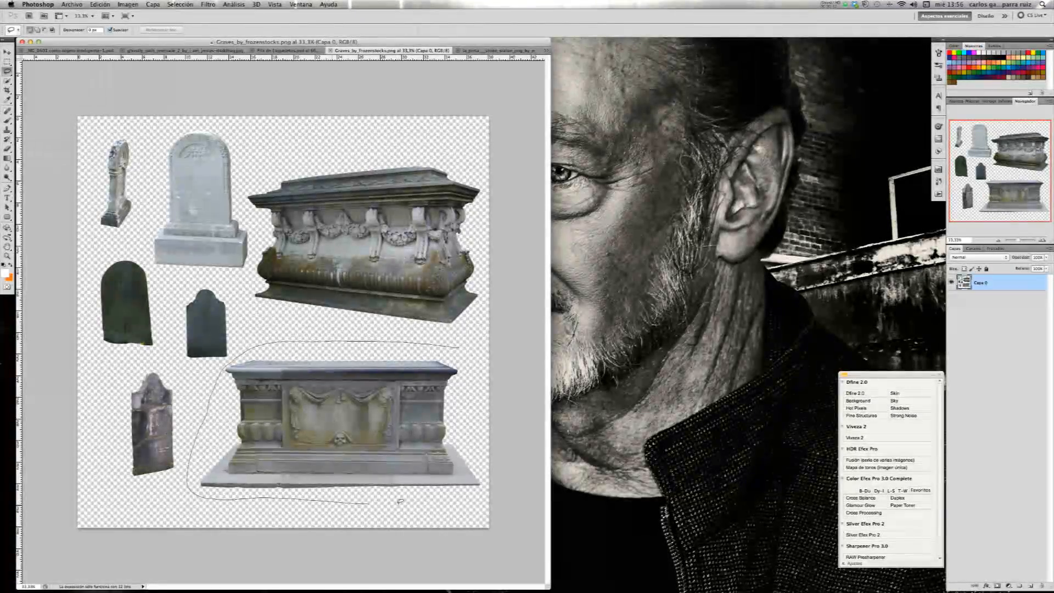
pyautogui.moveTo(478, 494)
pyautogui.mouseDown()
pyautogui.moveTo(484, 442)
pyautogui.moveTo(475, 333)
pyautogui.mouseUp()
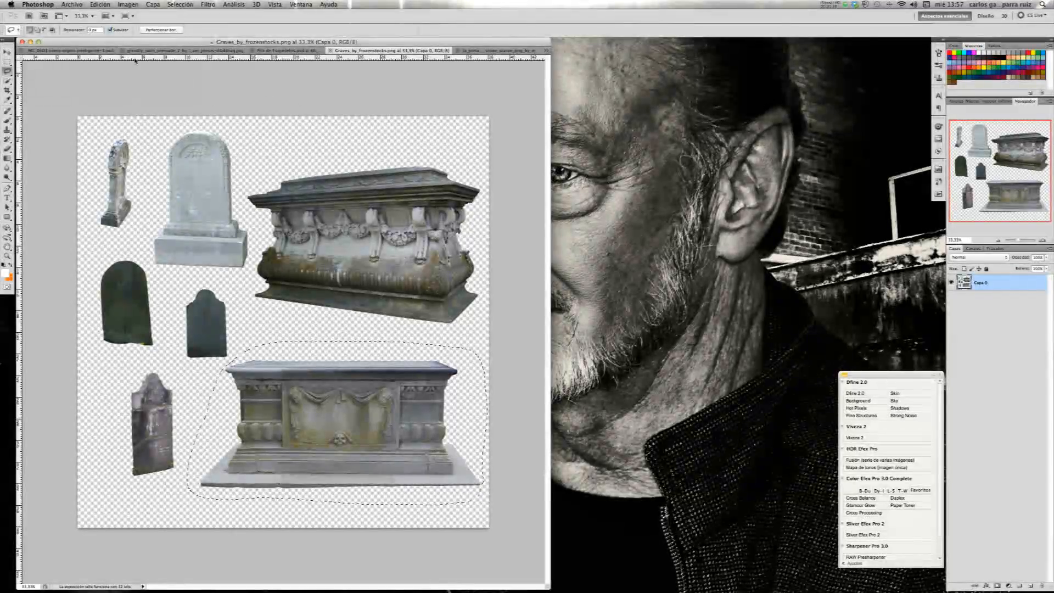
pyautogui.click(88, 51)
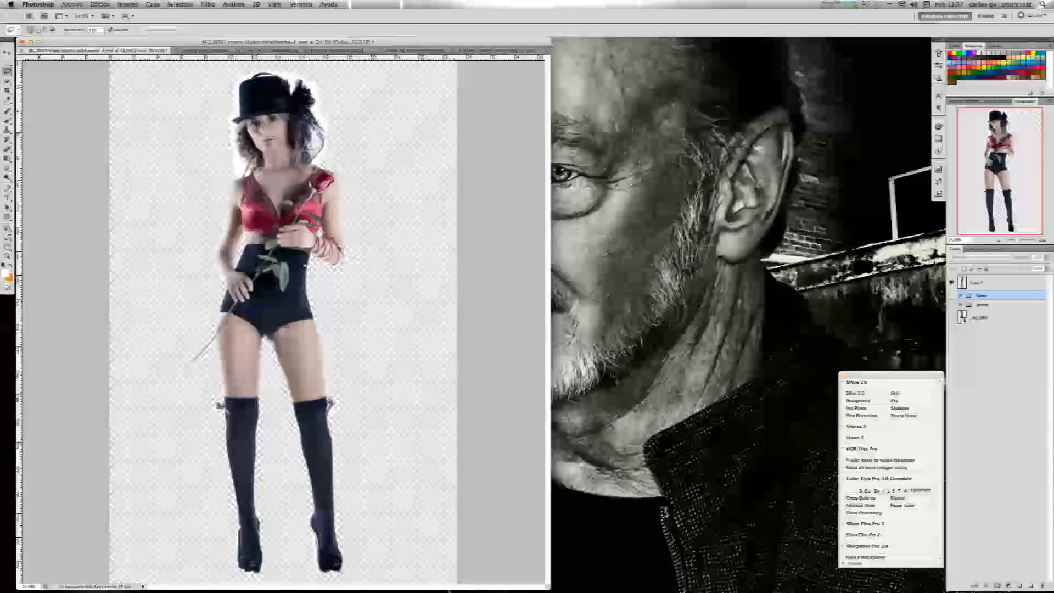
# Paste the copied tomb into the ghostly path forest document and move it down onto the leaf-covered ground
pyautogui.click(217, 50)
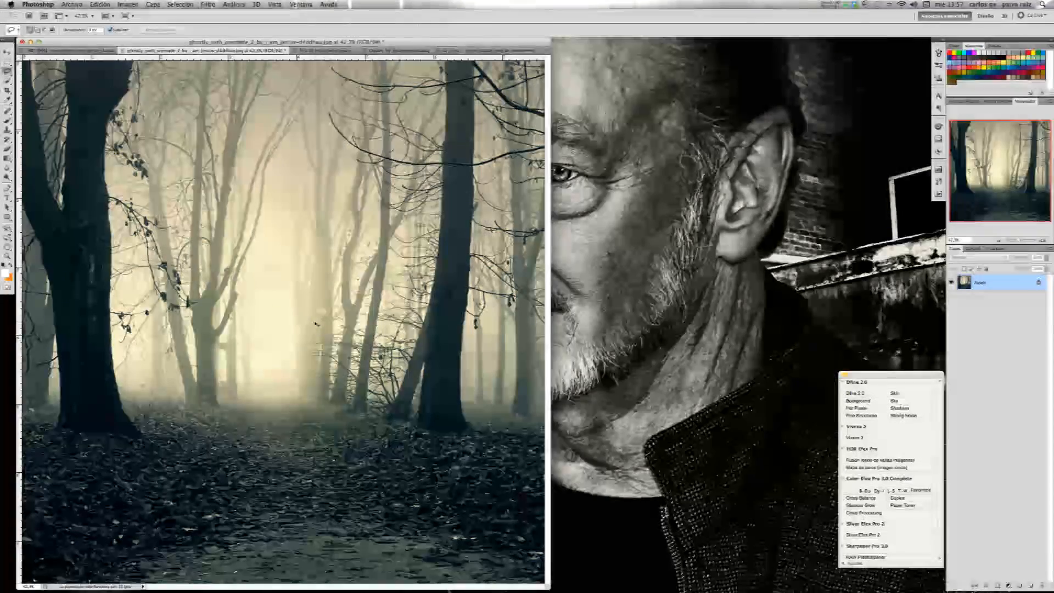
pyautogui.press('super+v')
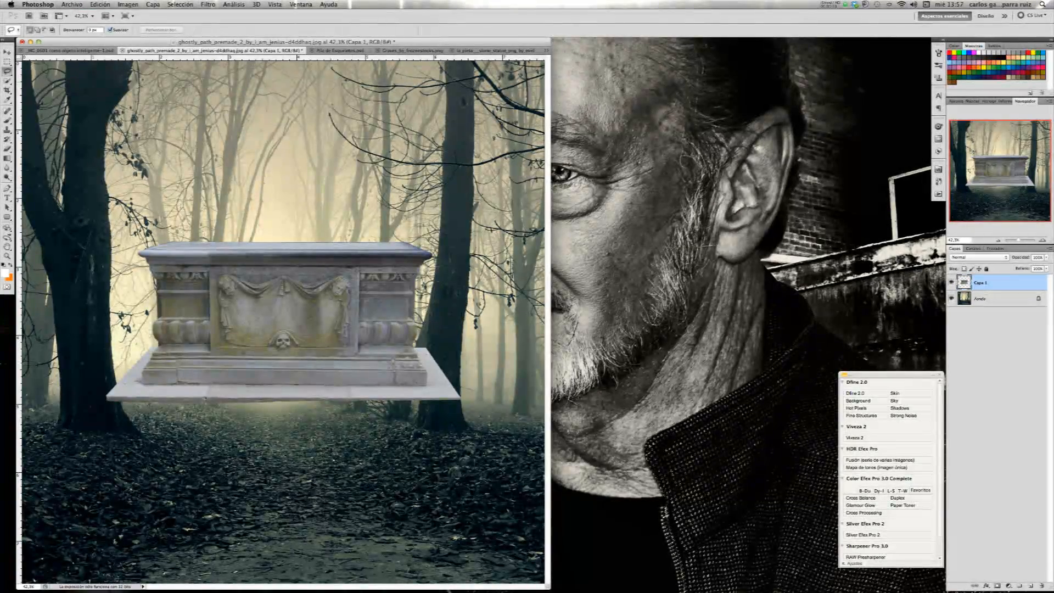
pyautogui.press('v')
pyautogui.moveTo(283, 291); pyautogui.dragTo(291, 366)
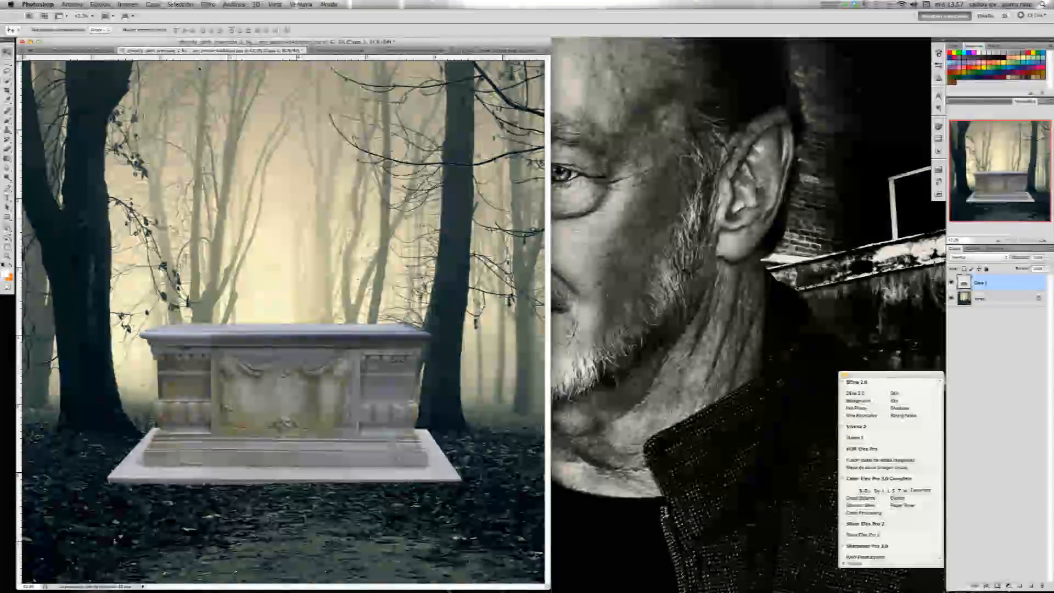
# Distort the tomb layer by widening its lower corners and lowering its top edge, apply it and shift the tomb slightly down and left
pyautogui.click(100, 5)
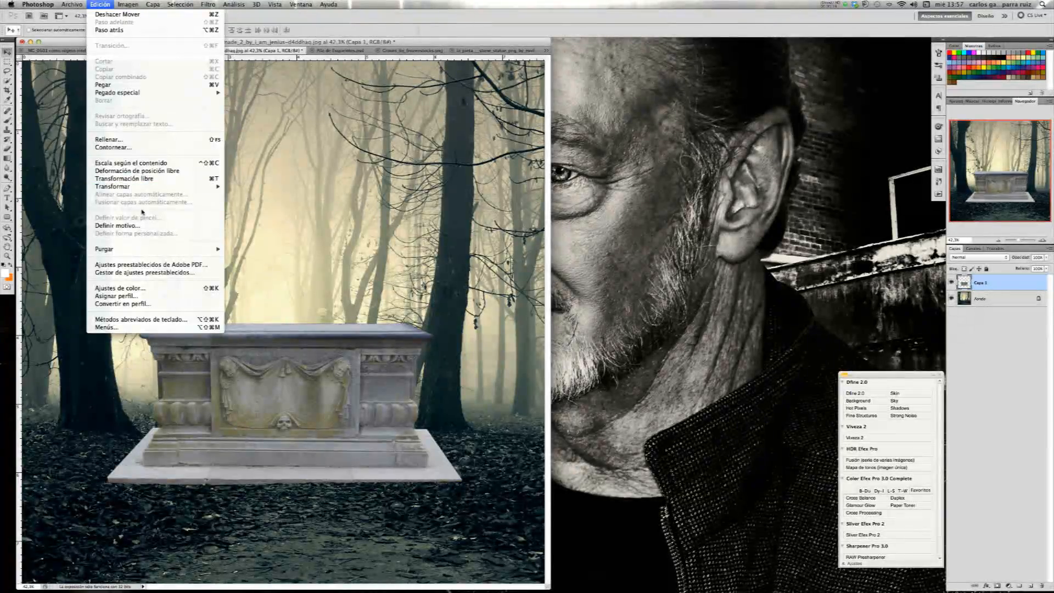
pyautogui.moveTo(192, 187)
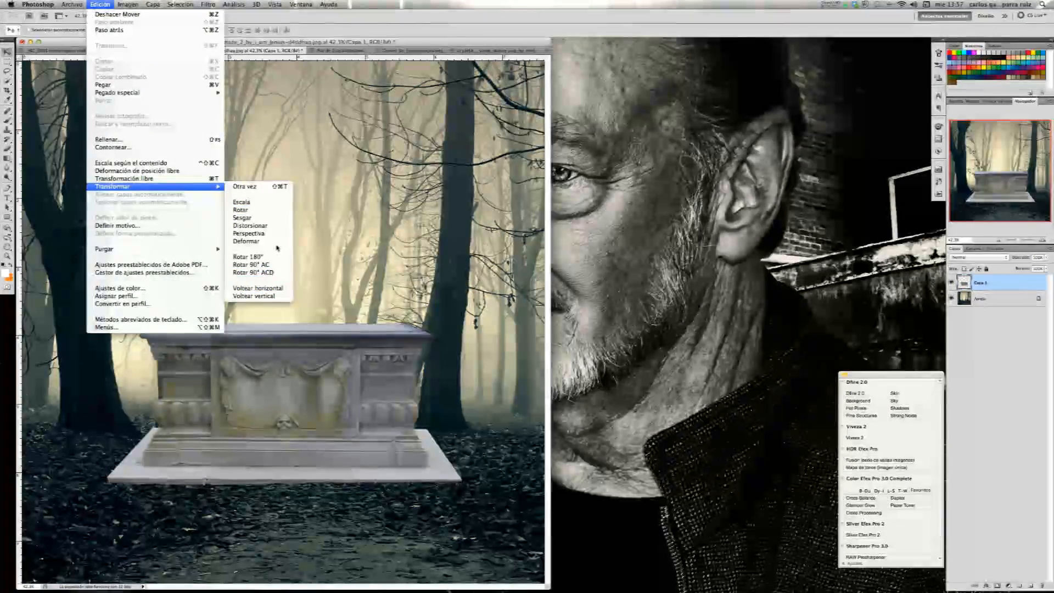
pyautogui.click(279, 226)
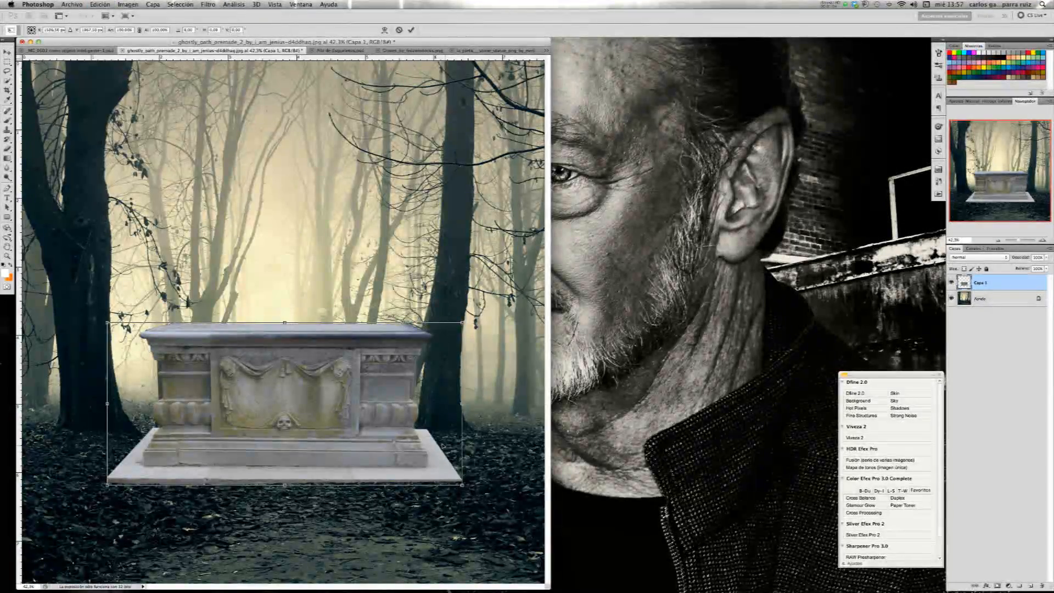
pyautogui.moveTo(463, 486); pyautogui.dragTo(475, 485)
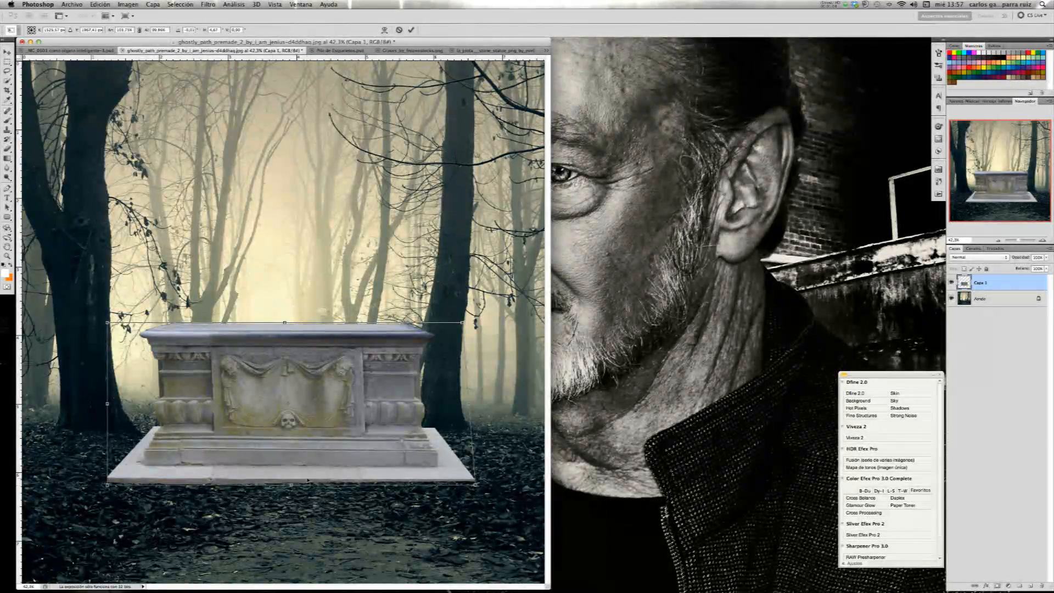
pyautogui.moveTo(107, 484); pyautogui.dragTo(91, 485)
pyautogui.moveTo(482, 486); pyautogui.dragTo(478, 484)
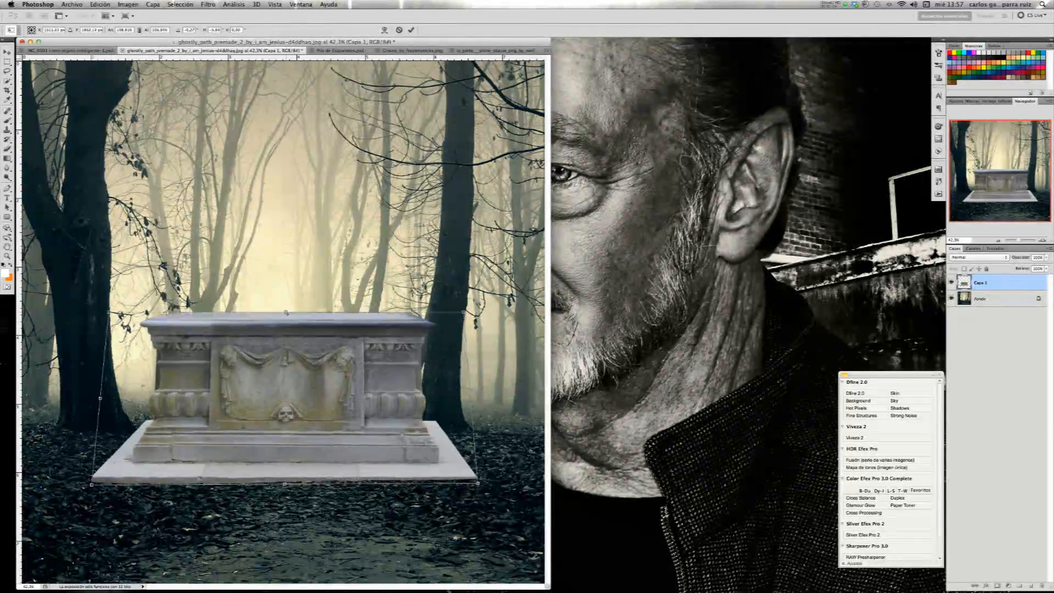
pyautogui.moveTo(286, 312); pyautogui.dragTo(283, 328)
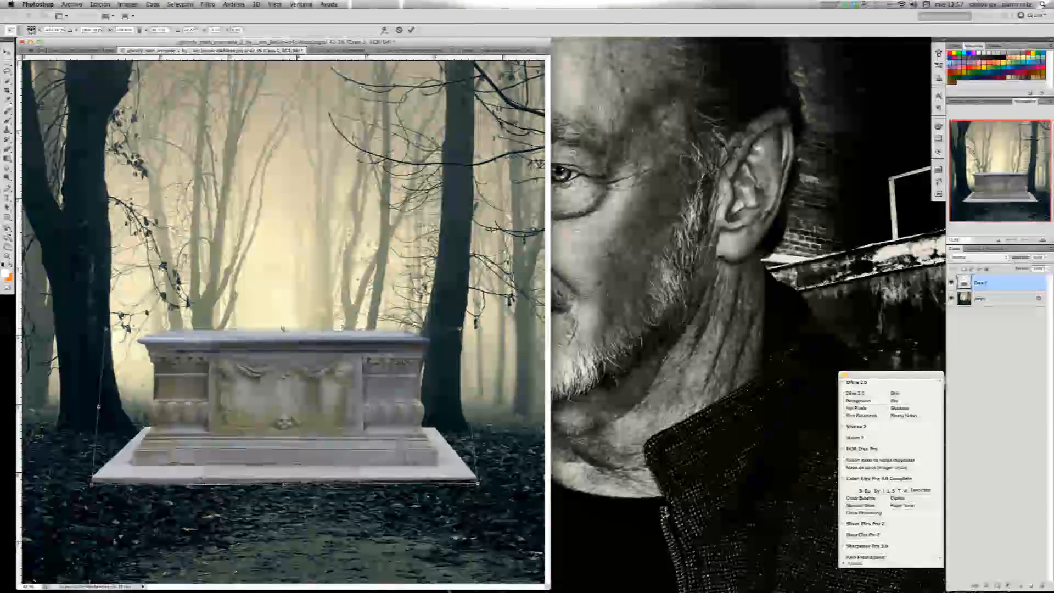
pyautogui.click(411, 31)
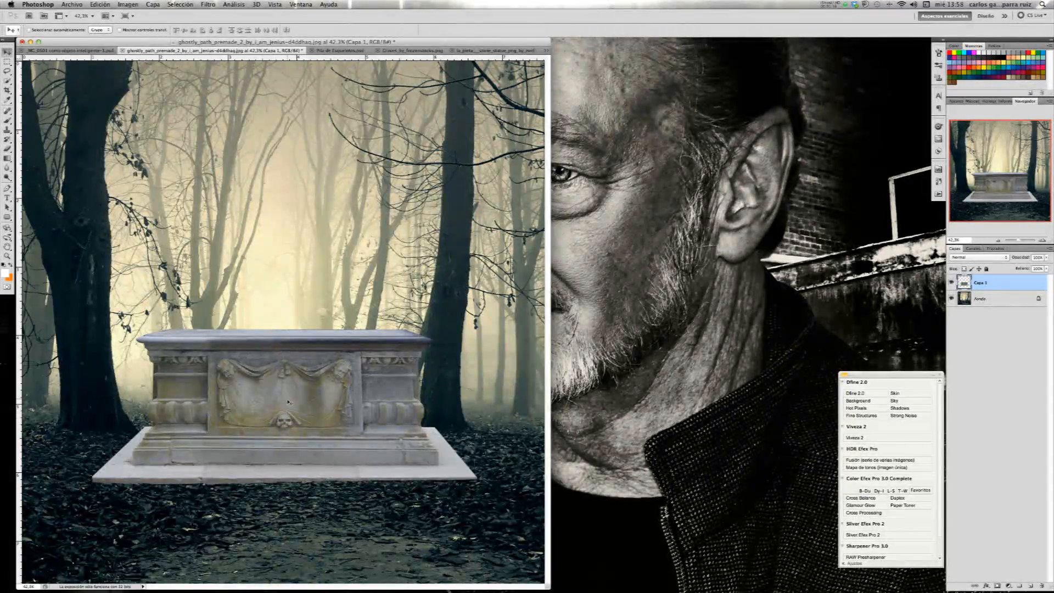
pyautogui.moveTo(288, 402); pyautogui.dragTo(282, 413)
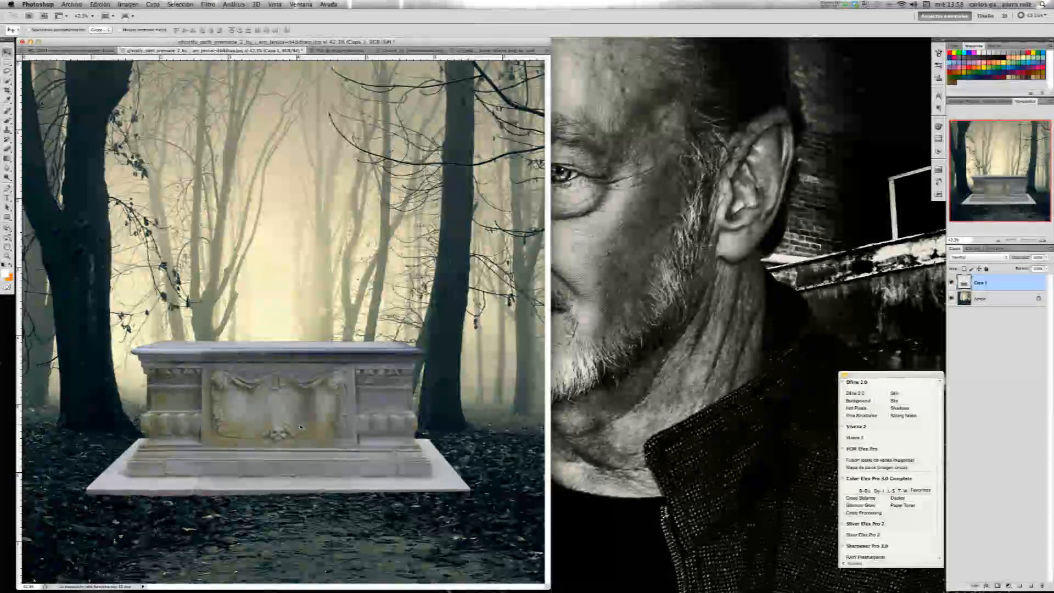
# Bring the hooded statue group into the forest composite and scale it proportionally to rest on top of the tomb
pyautogui.click(493, 51)
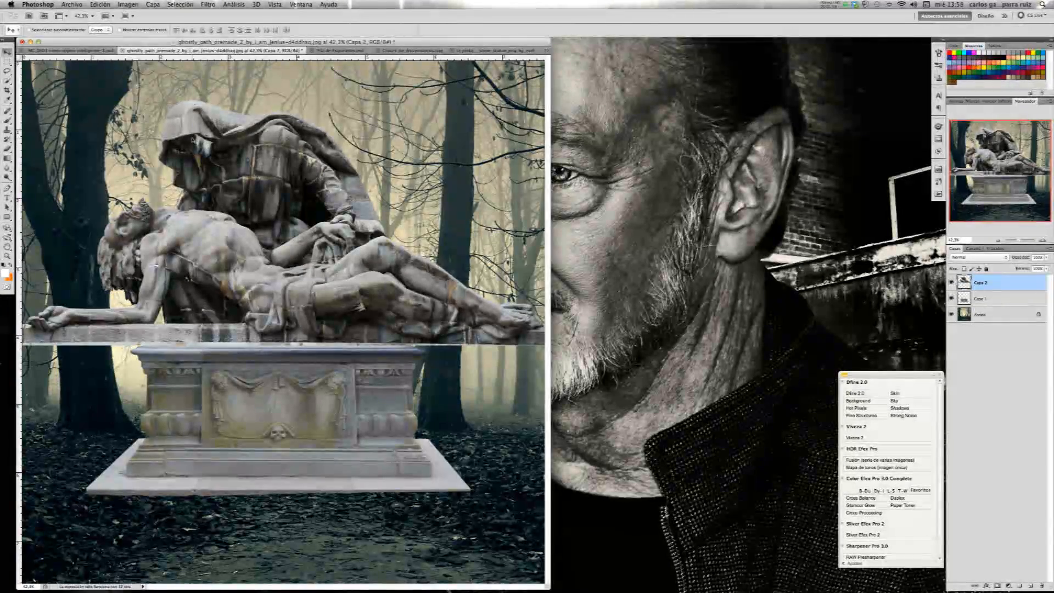
pyautogui.hotkey('ctrl', 't')
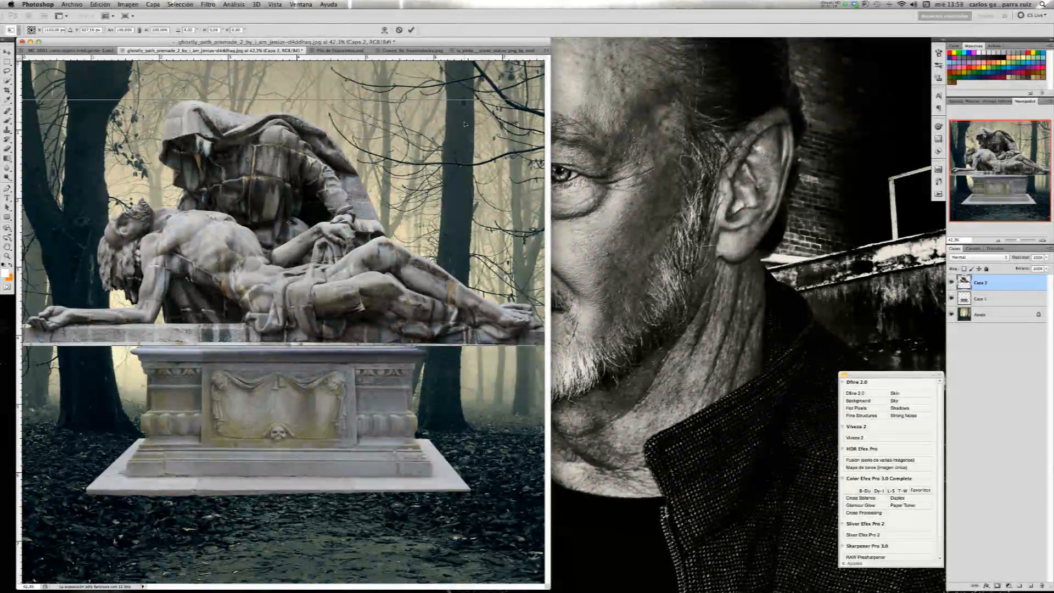
pyautogui.click(140, 30)
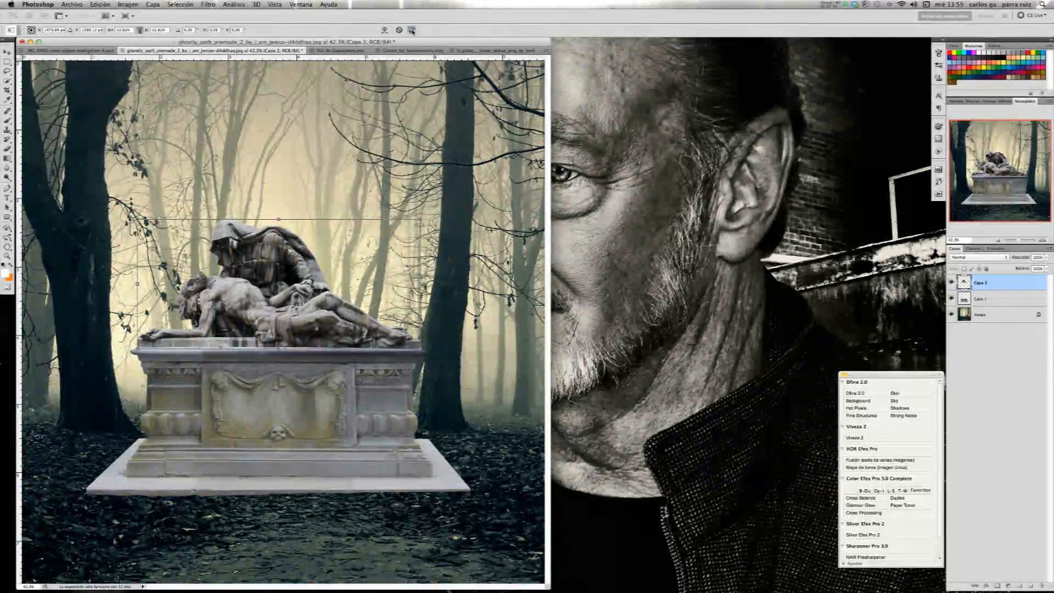
pyautogui.click(411, 30)
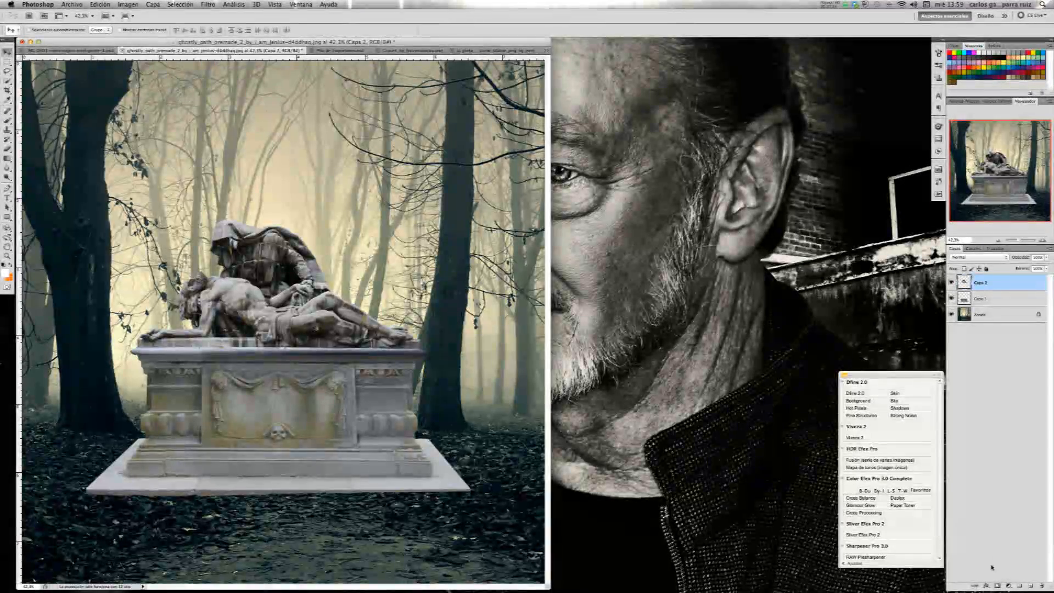
# Add a layer mask to the statue and paint it black with a soft 23 px brush along the base's lower edge
pyautogui.click(997, 586)
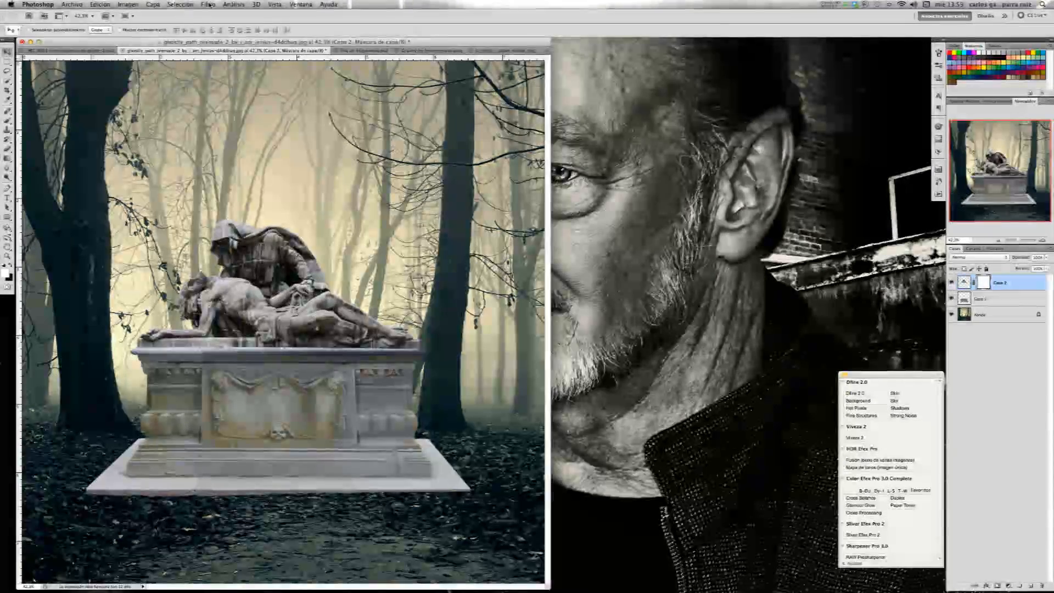
pyautogui.click(208, 4)
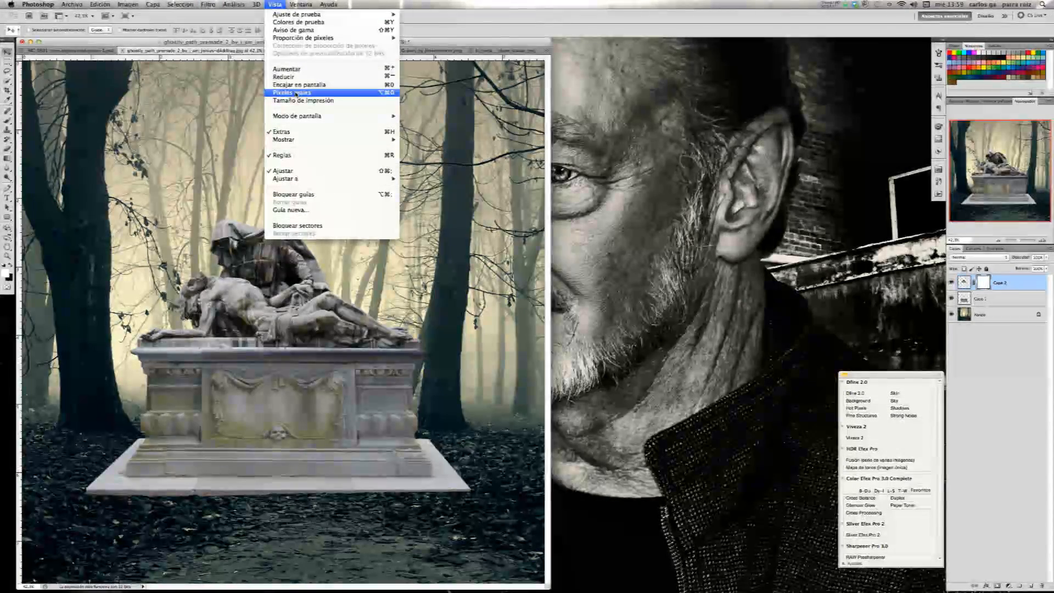
pyautogui.click(294, 92)
pyautogui.moveTo(1000, 171); pyautogui.dragTo(996, 177)
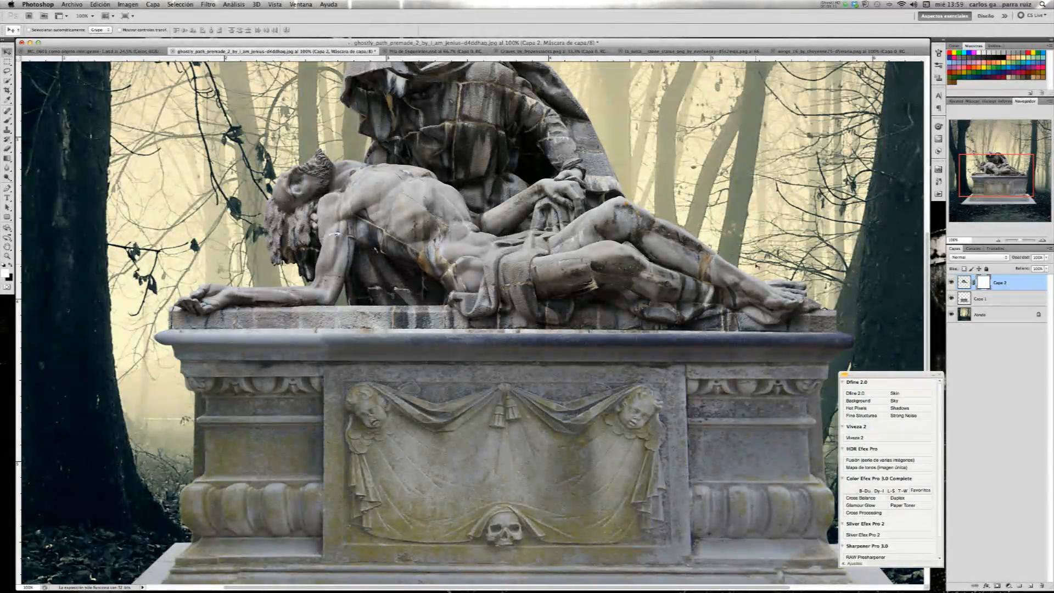
pyautogui.press('b')
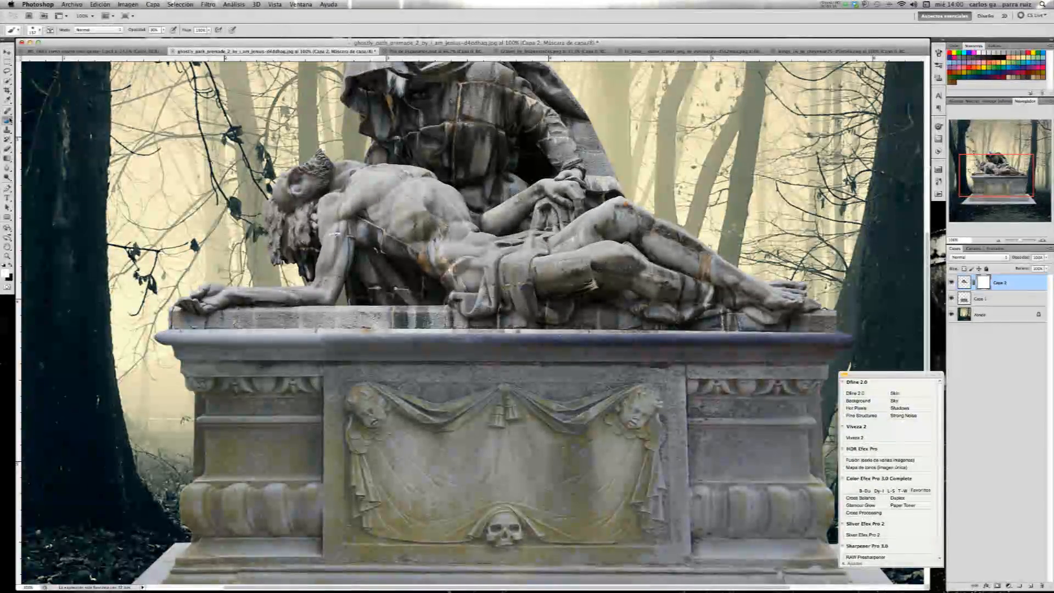
pyautogui.press('x')
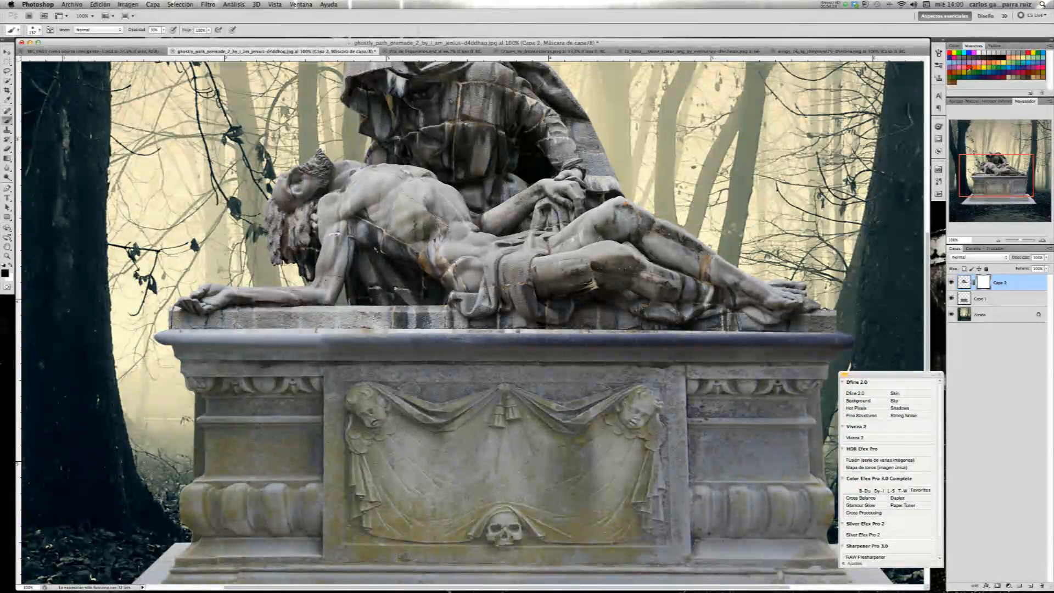
pyautogui.click(938, 52)
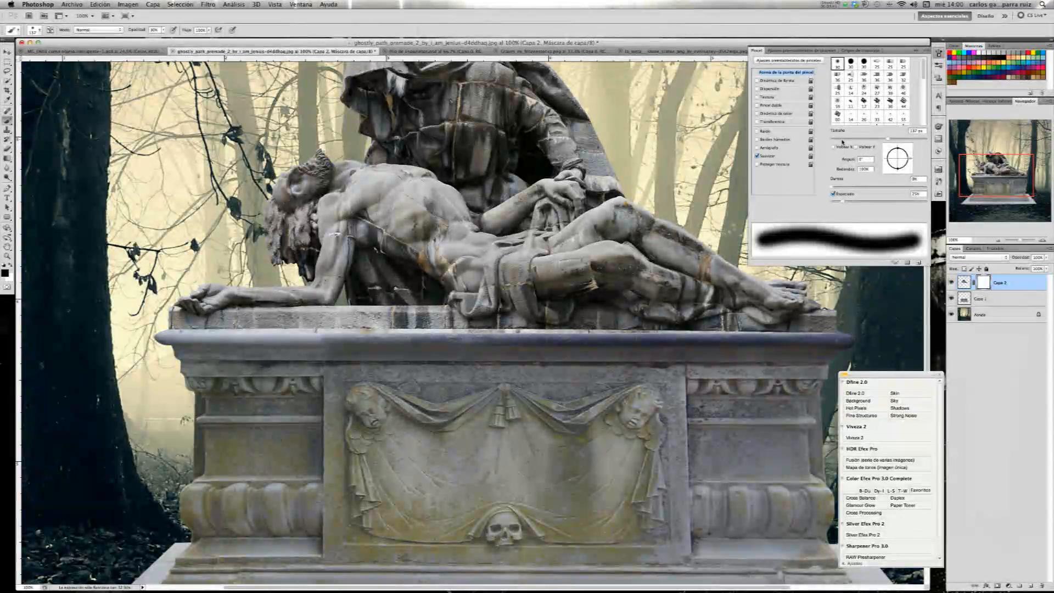
pyautogui.click(842, 140)
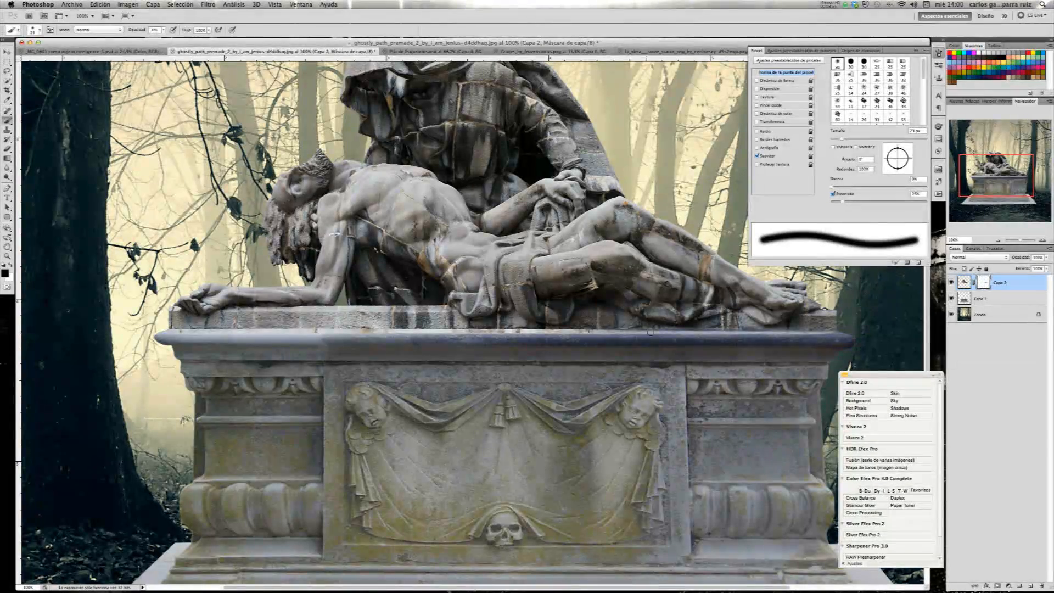
pyautogui.moveTo(270, 331); pyautogui.dragTo(387, 331)
pyautogui.moveTo(694, 328); pyautogui.dragTo(524, 329)
pyautogui.moveTo(417, 330); pyautogui.dragTo(191, 329)
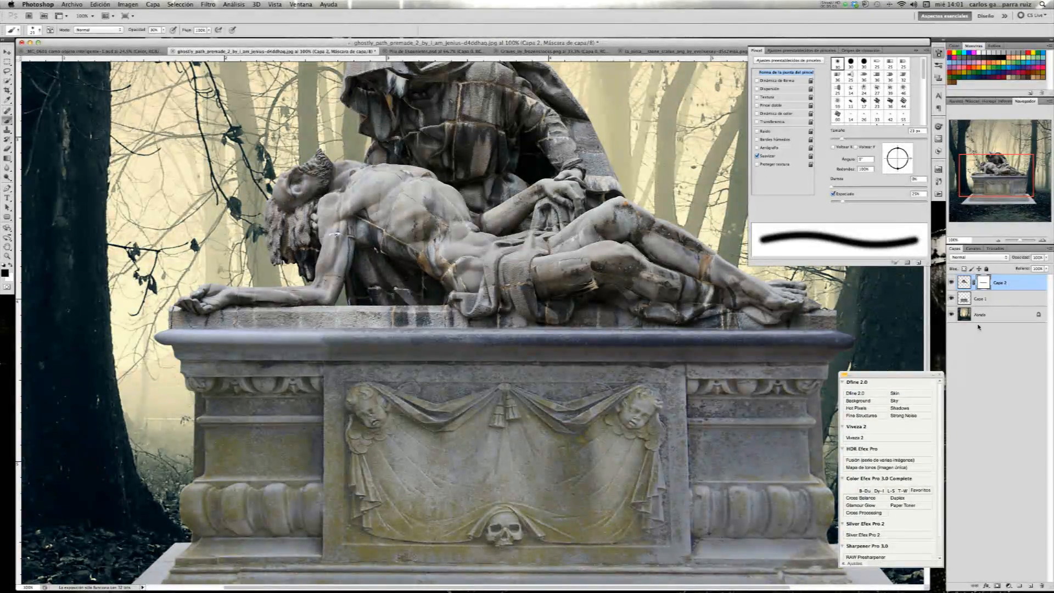
# Merge the statue layer down into the tomb layer and defringe the result with a width of 30 pixels
pyautogui.press('super+e')
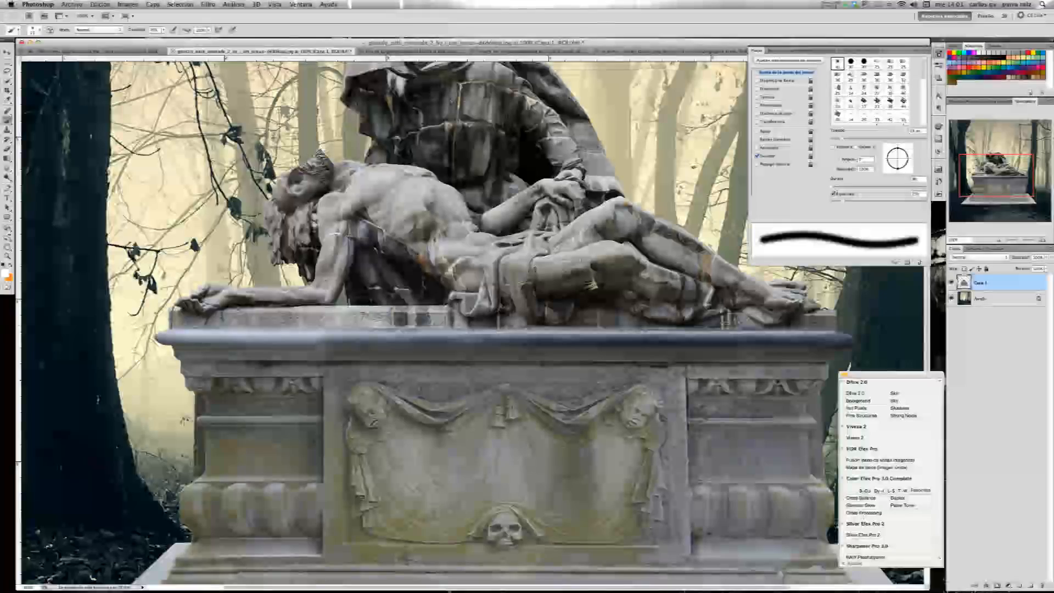
pyautogui.click(159, 4)
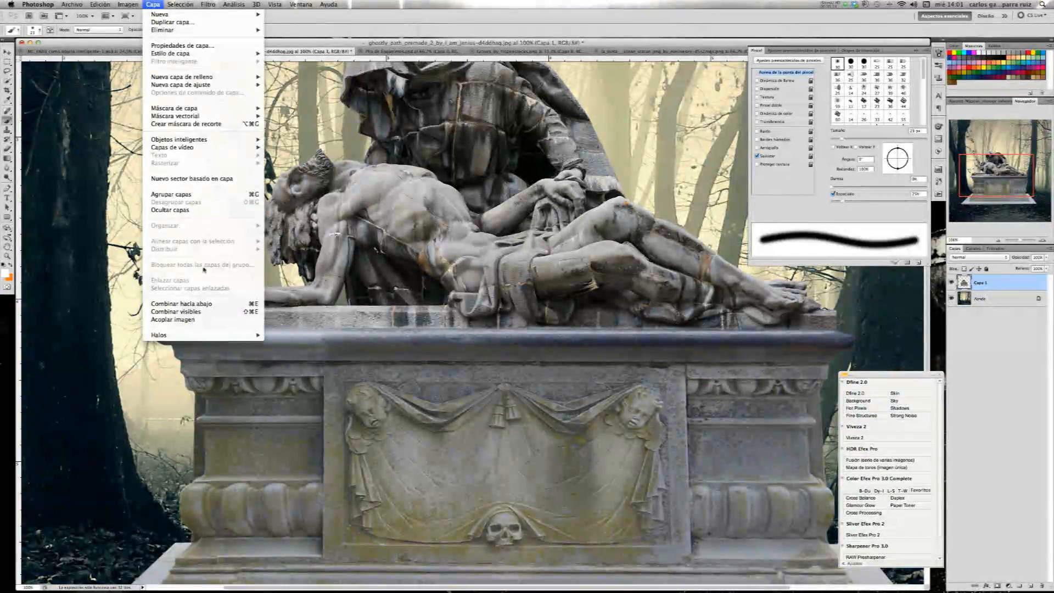
pyautogui.moveTo(240, 332)
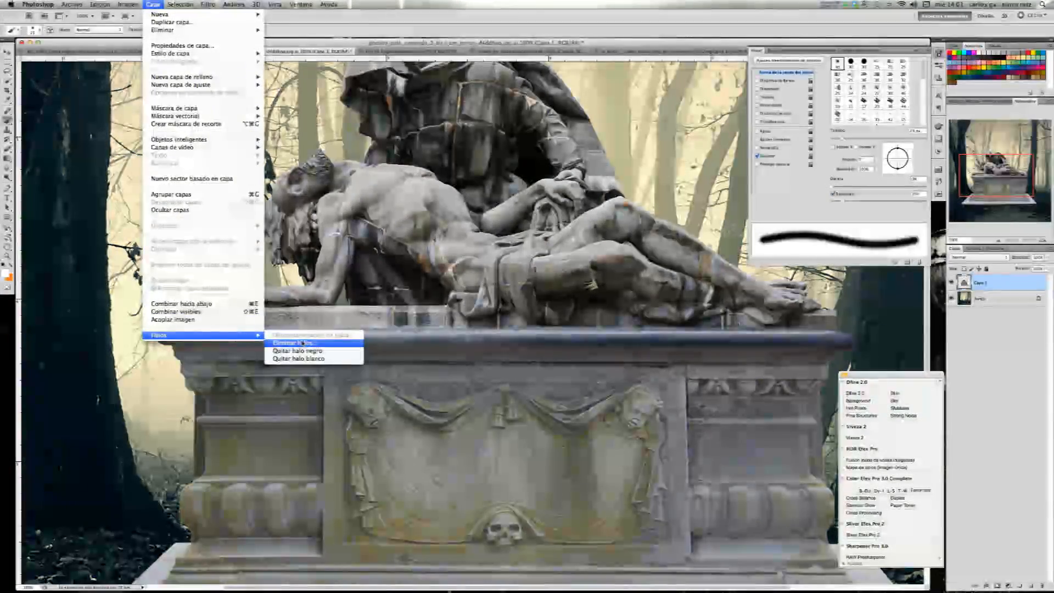
pyautogui.click(301, 342)
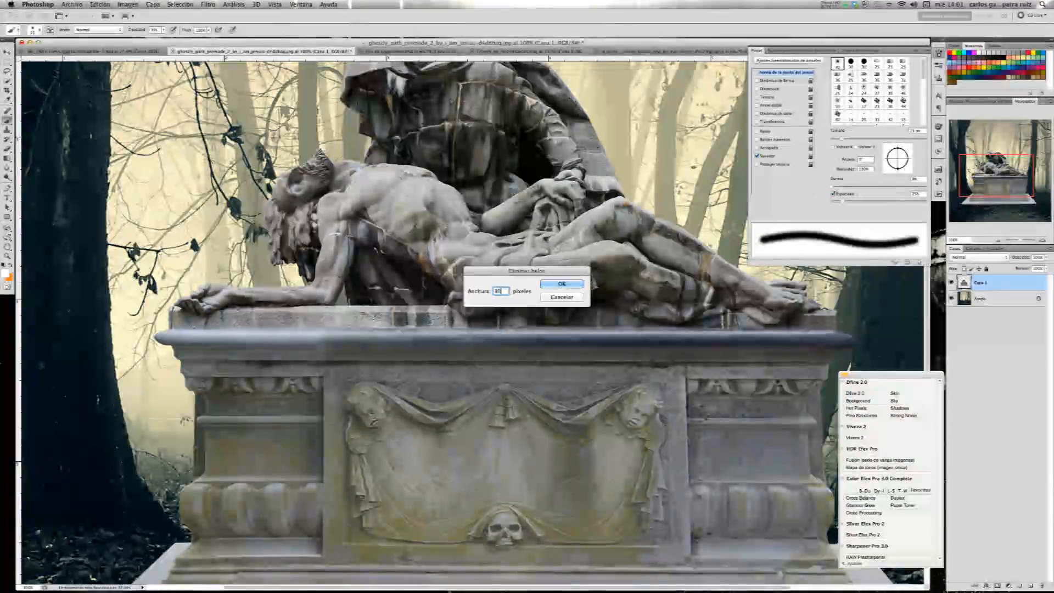
pyautogui.press('Return')
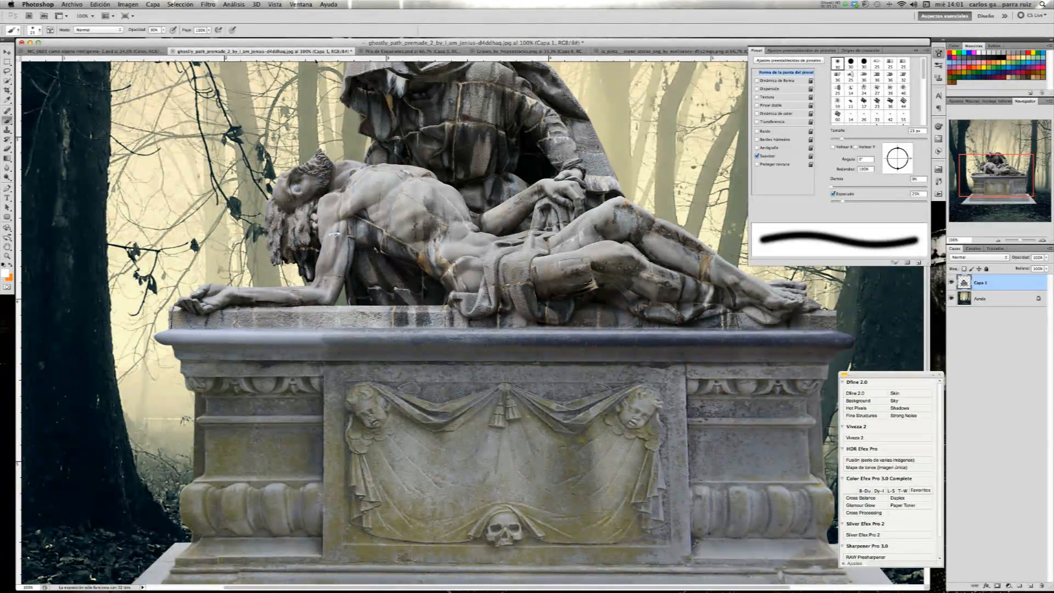
pyautogui.click(210, 6)
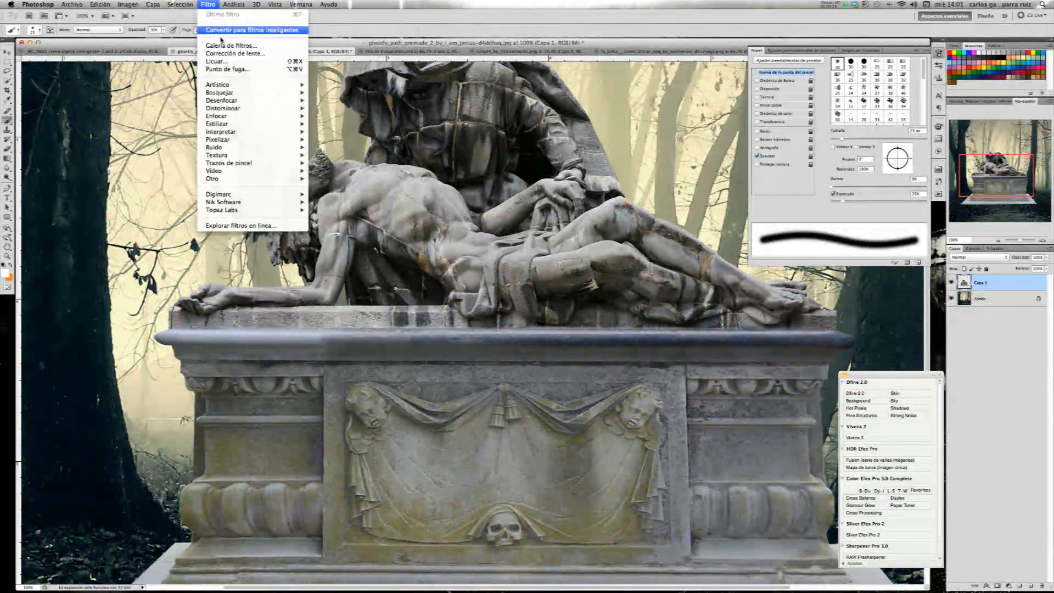
pyautogui.moveTo(286, 100)
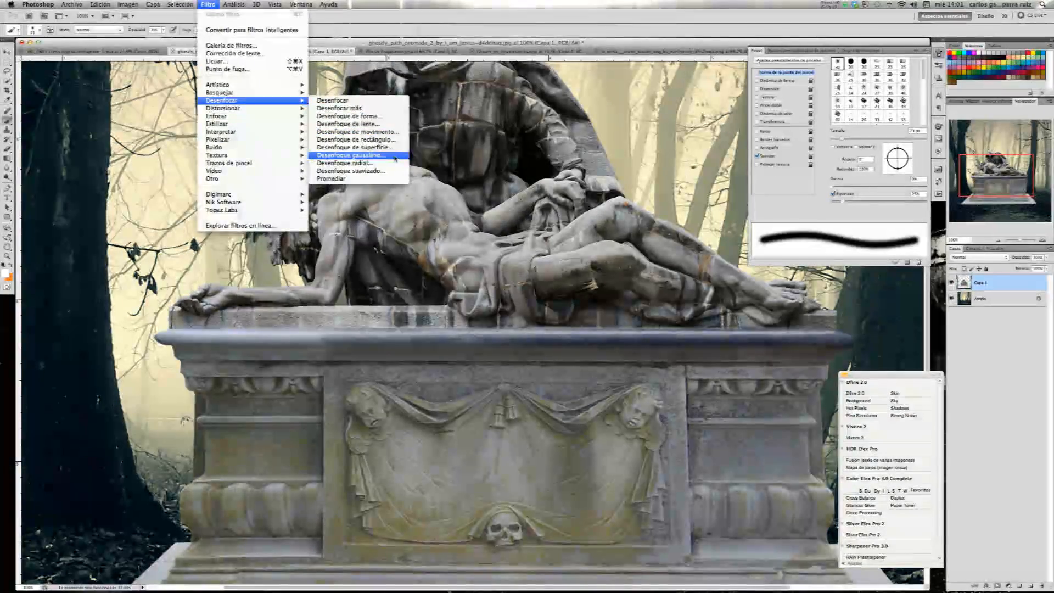
pyautogui.click(396, 156)
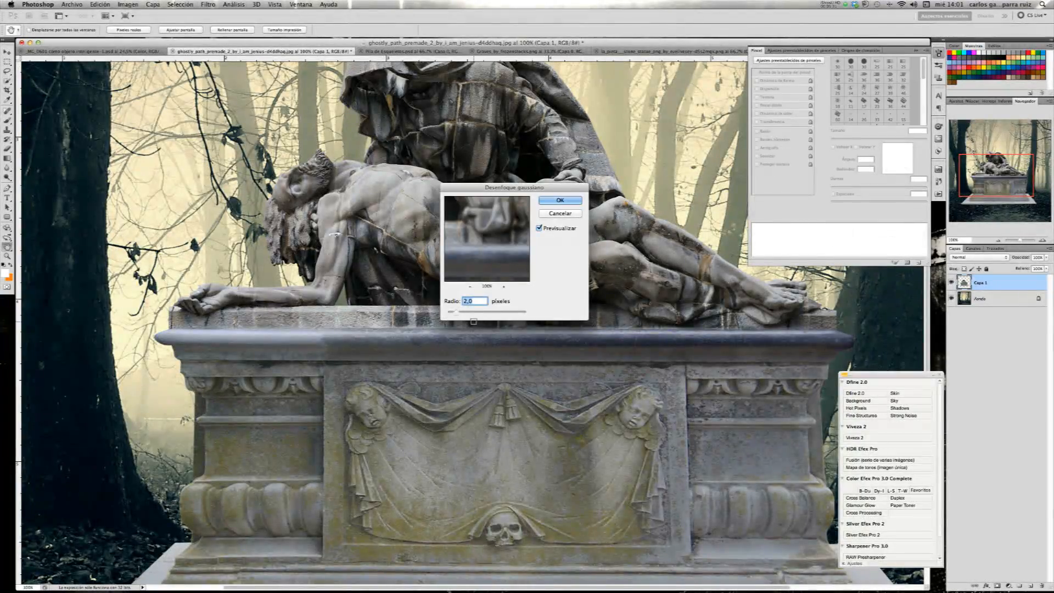
pyautogui.write('1')
pyautogui.click(558, 214)
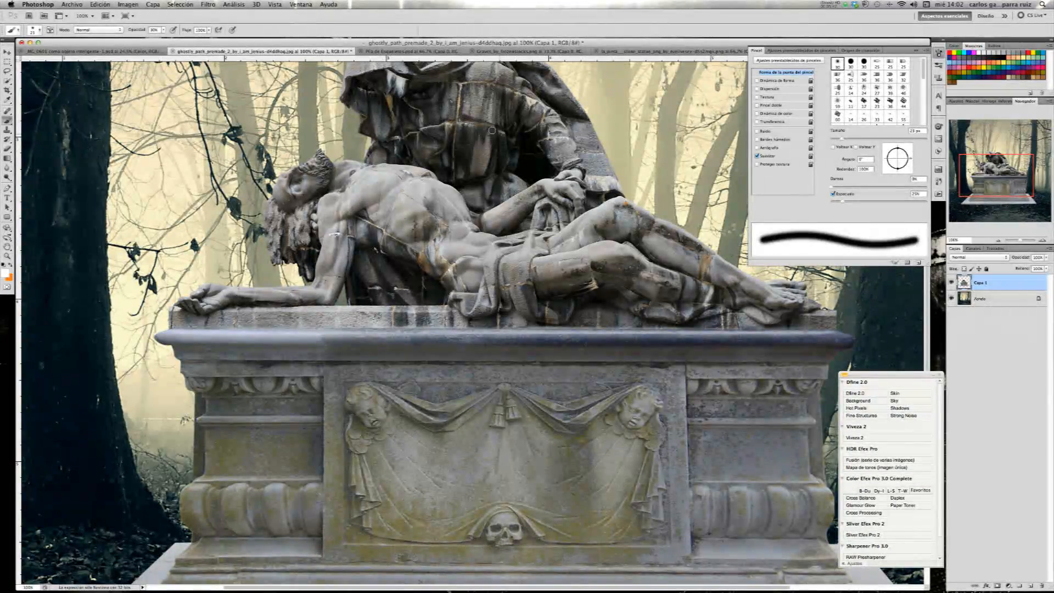
# Convert the merged tomb and statue layer for smart filters and apply a Gaussian Blur with a 1-pixel radius
pyautogui.click(209, 5)
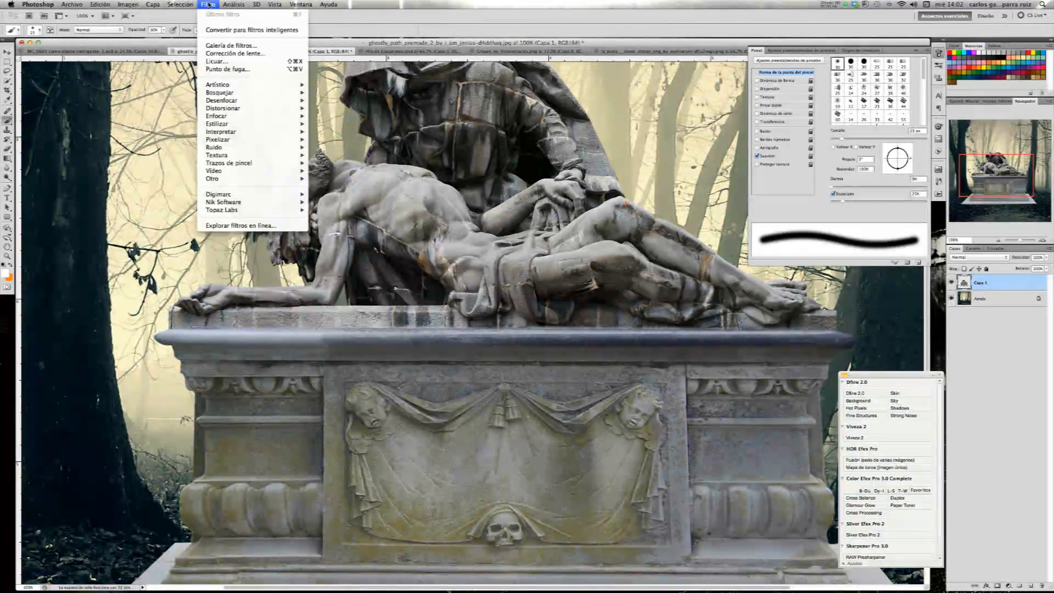
pyautogui.click(245, 31)
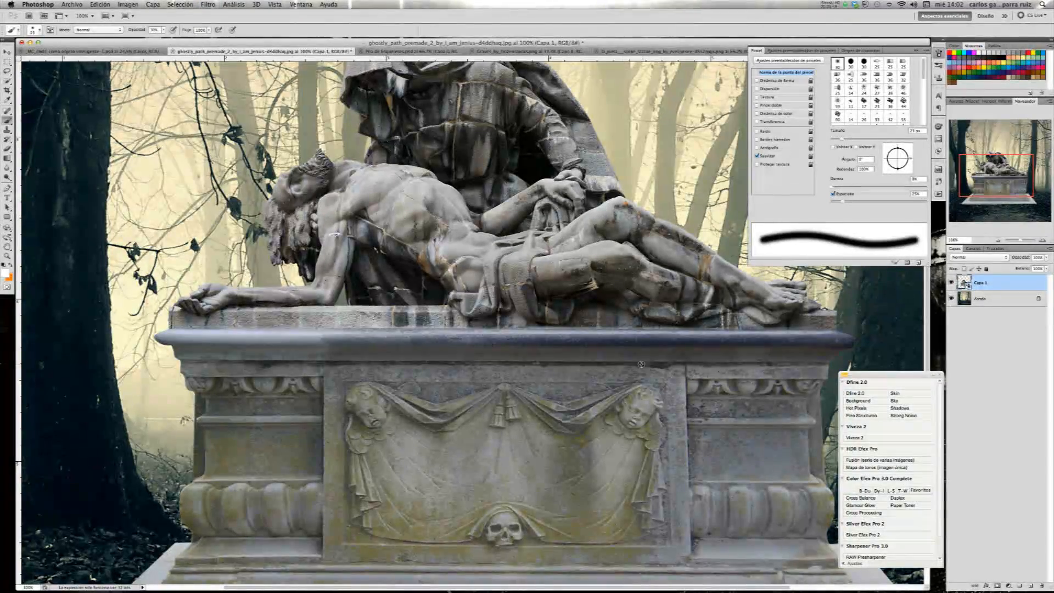
pyautogui.click(213, 5)
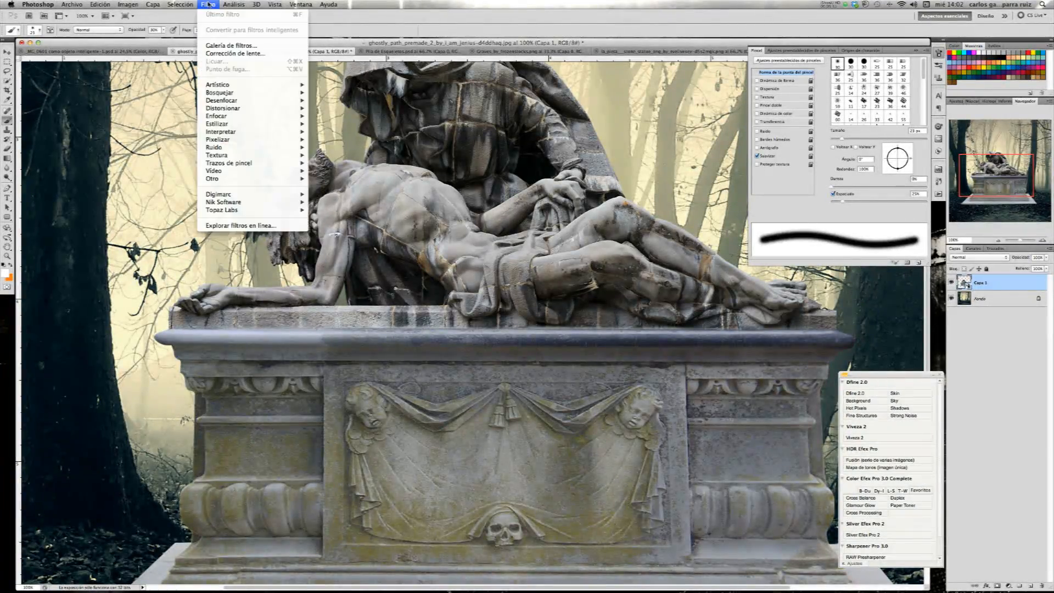
pyautogui.moveTo(235, 103)
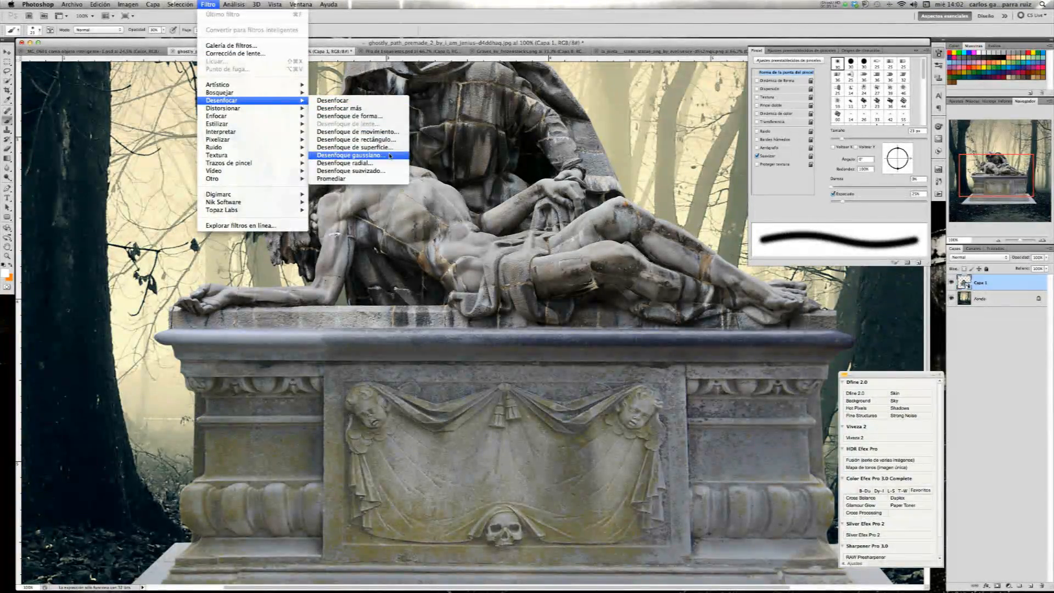
pyautogui.click(389, 156)
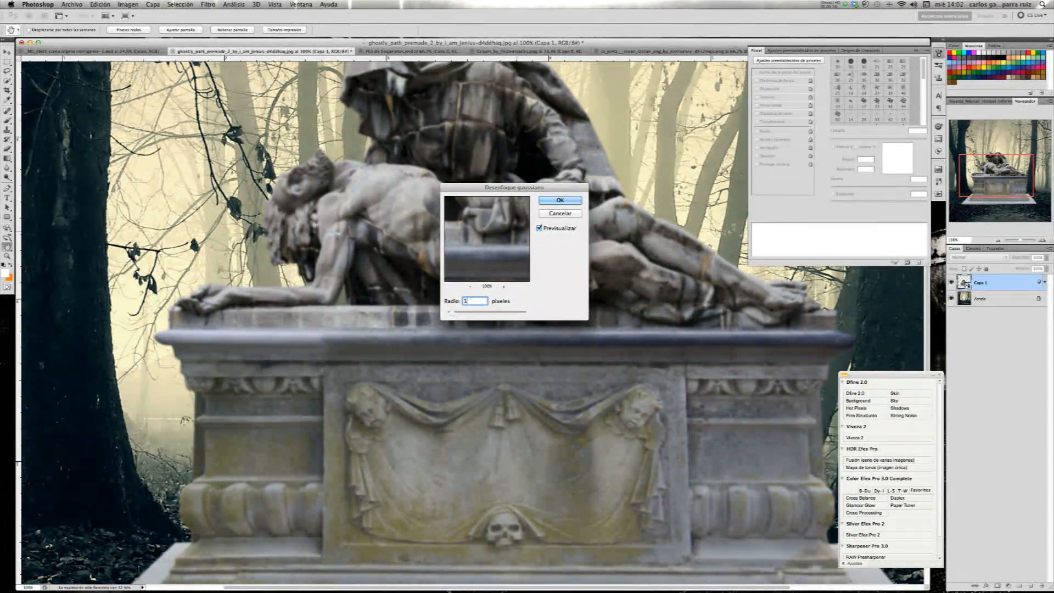
pyautogui.click(559, 200)
# Select the blur's smart filter mask and fill it with black in Normal mode at 100% opacity
pyautogui.press('b')
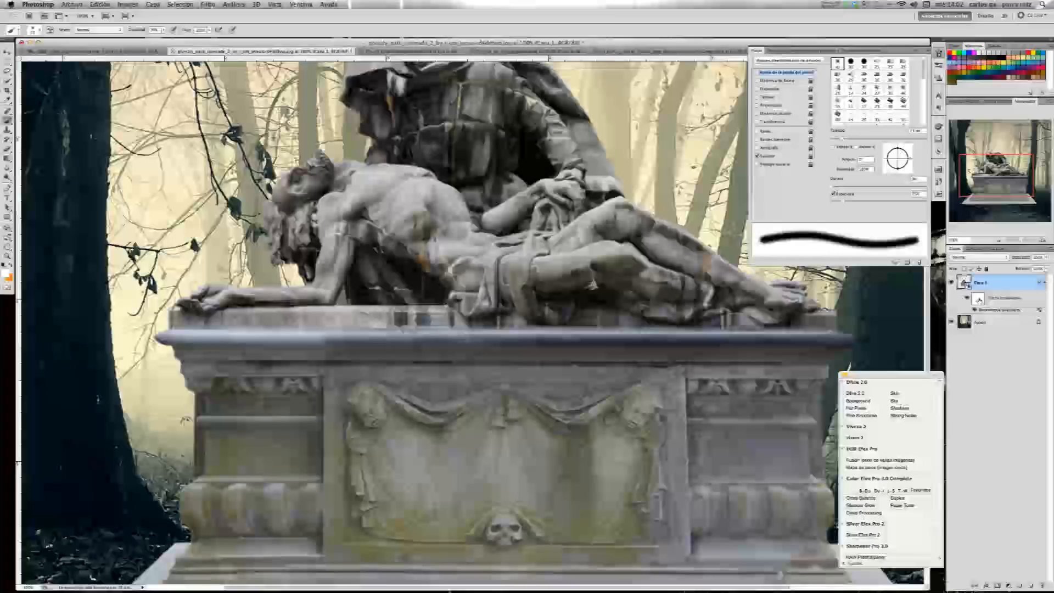
pyautogui.click(980, 299)
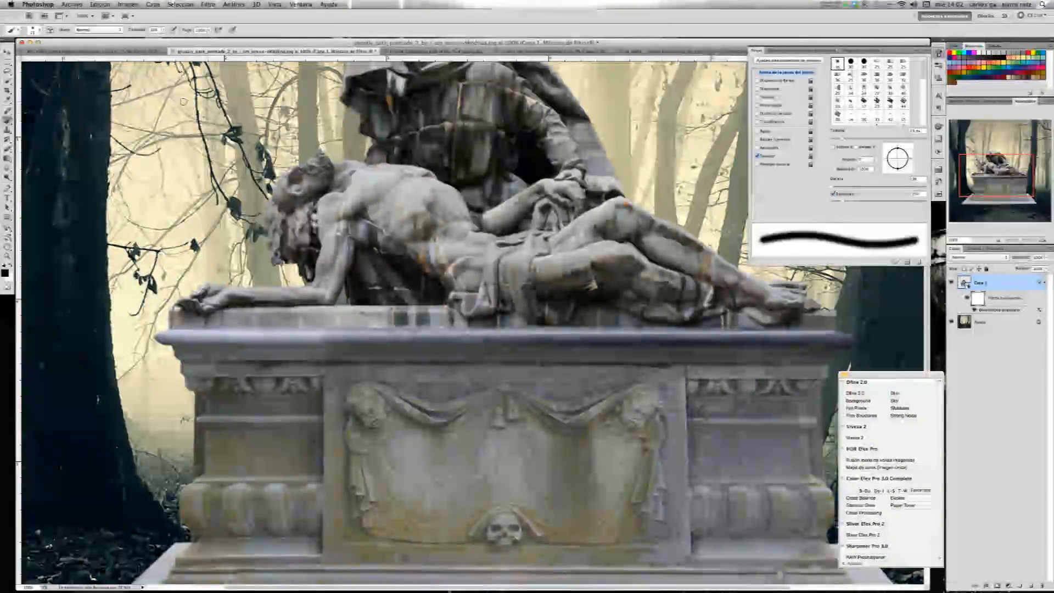
pyautogui.click(163, 31)
pyautogui.moveTo(163, 40); pyautogui.dragTo(186, 39)
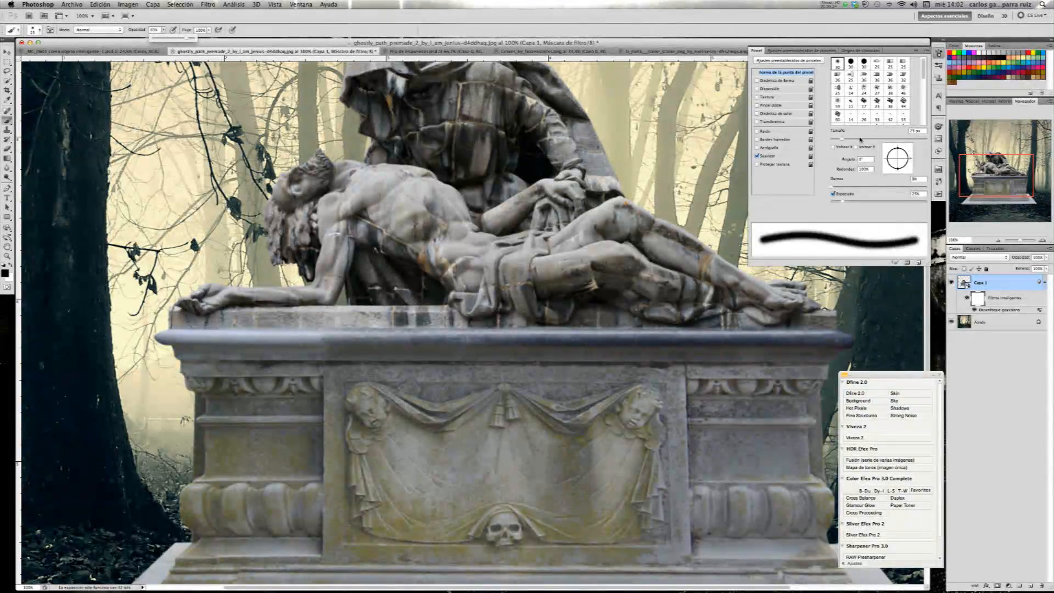
pyautogui.moveTo(431, 272); pyautogui.dragTo(450, 272)
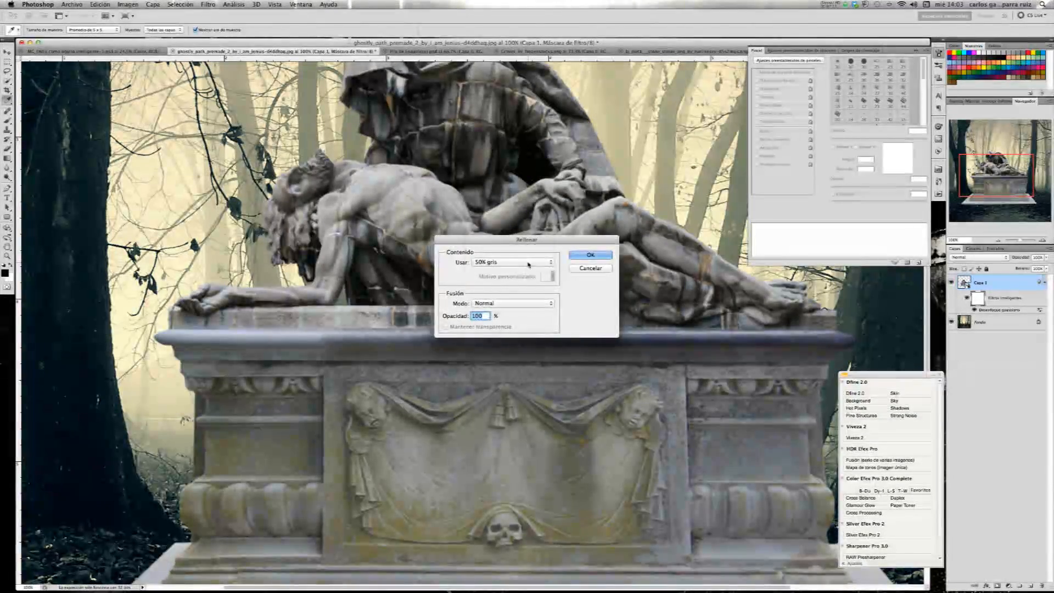
pyautogui.click(513, 261)
pyautogui.click(522, 201)
pyautogui.click(604, 256)
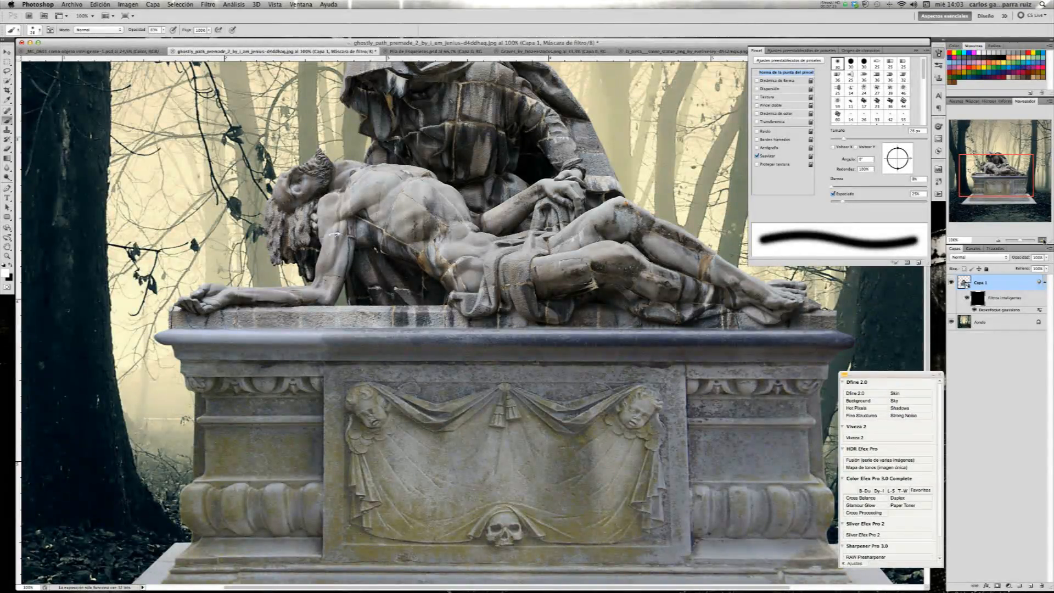
# Paint white on the smart filter mask along the tomb and statue contours with a soft 28 px brush
pyautogui.press('super+plus')
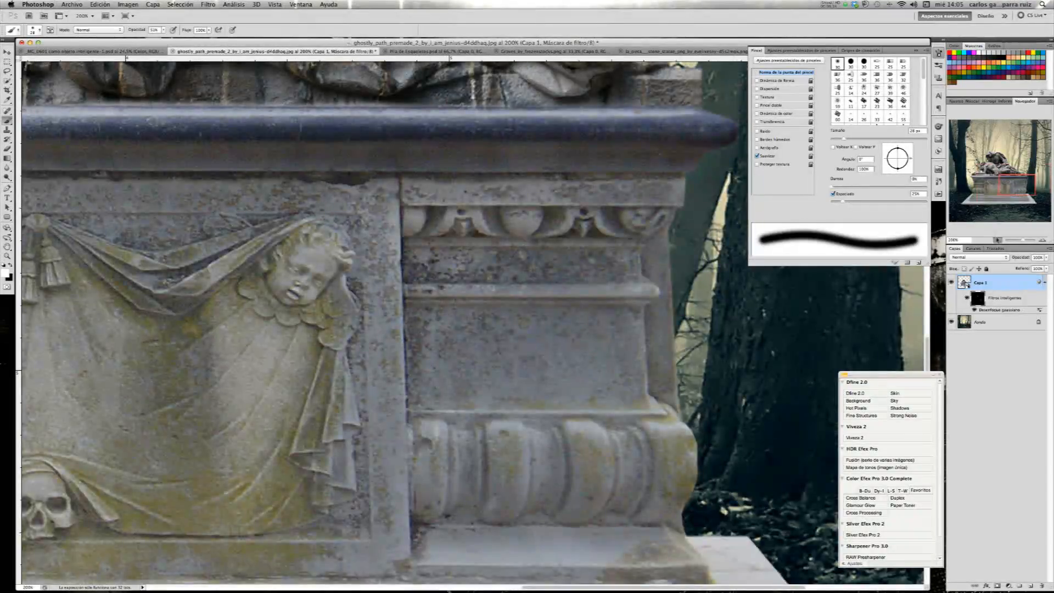
pyautogui.click(997, 240)
pyautogui.moveTo(1015, 186); pyautogui.dragTo(991, 188)
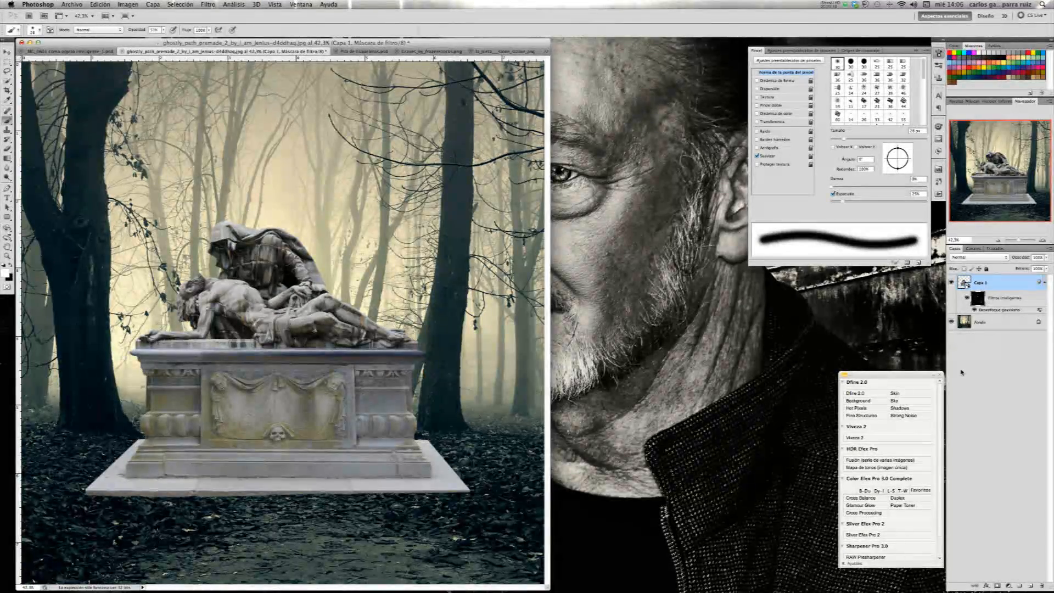
# Add a layer mask to the tomb layer and paint it black with a large soft brush along the base slab's front edge
pyautogui.click(1004, 283)
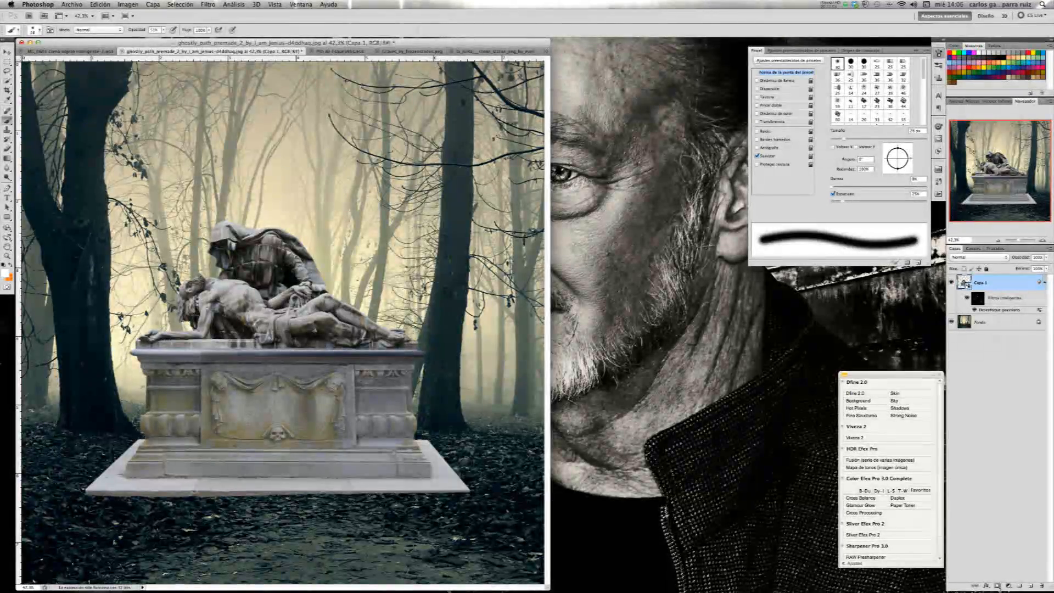
pyautogui.click(997, 586)
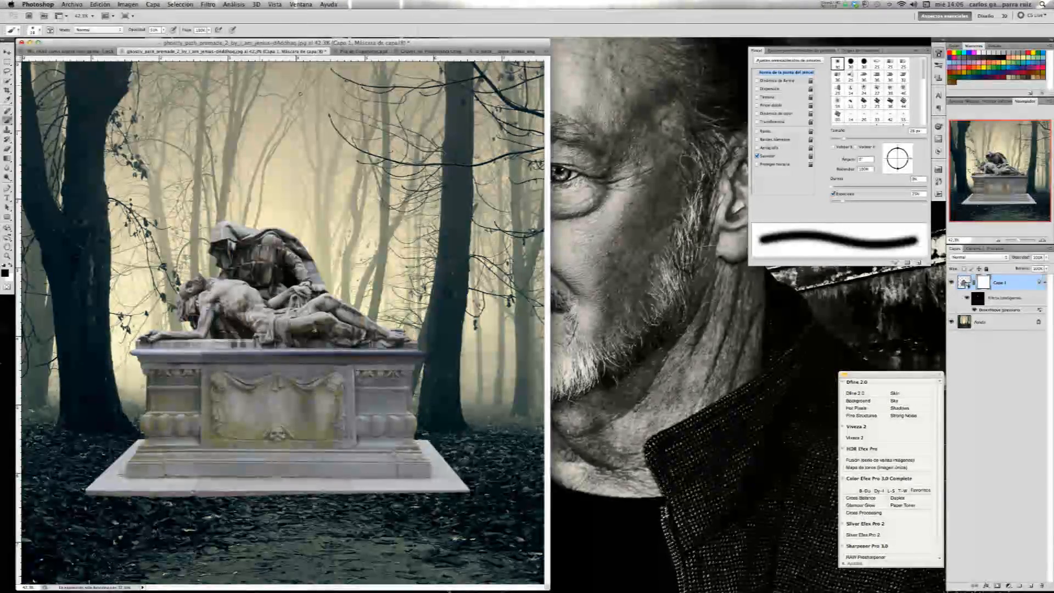
pyautogui.moveTo(844, 138); pyautogui.dragTo(887, 138)
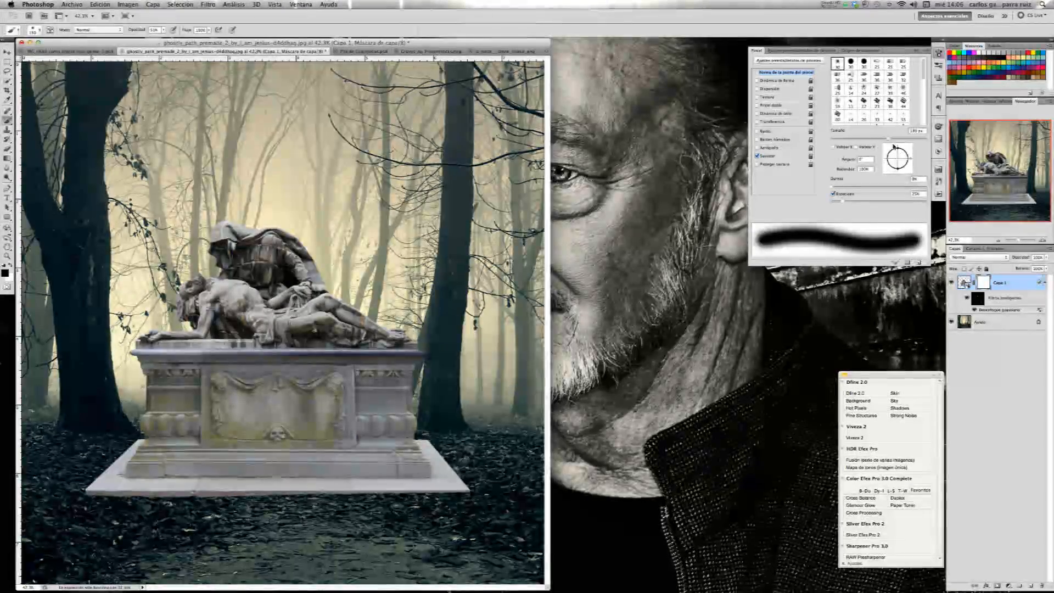
pyautogui.moveTo(473, 506)
pyautogui.mouseDown()
pyautogui.moveTo(449, 503)
pyautogui.moveTo(490, 502)
pyautogui.moveTo(70, 496)
pyautogui.mouseUp()
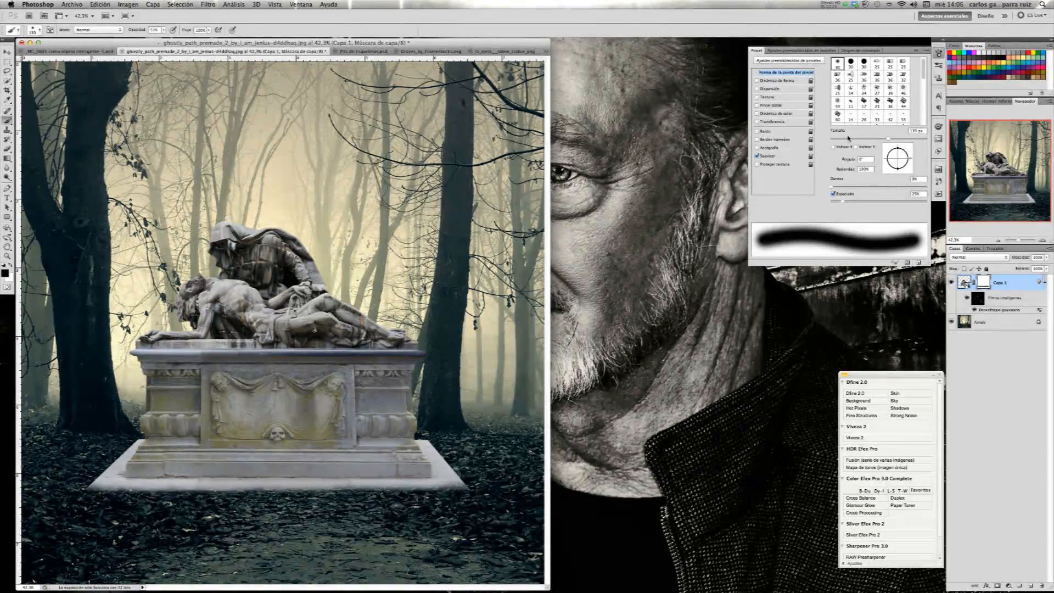
# Reduce the brush to 61 px and mask out the outer side edges and front corners of the base slab
pyautogui.click(847, 138)
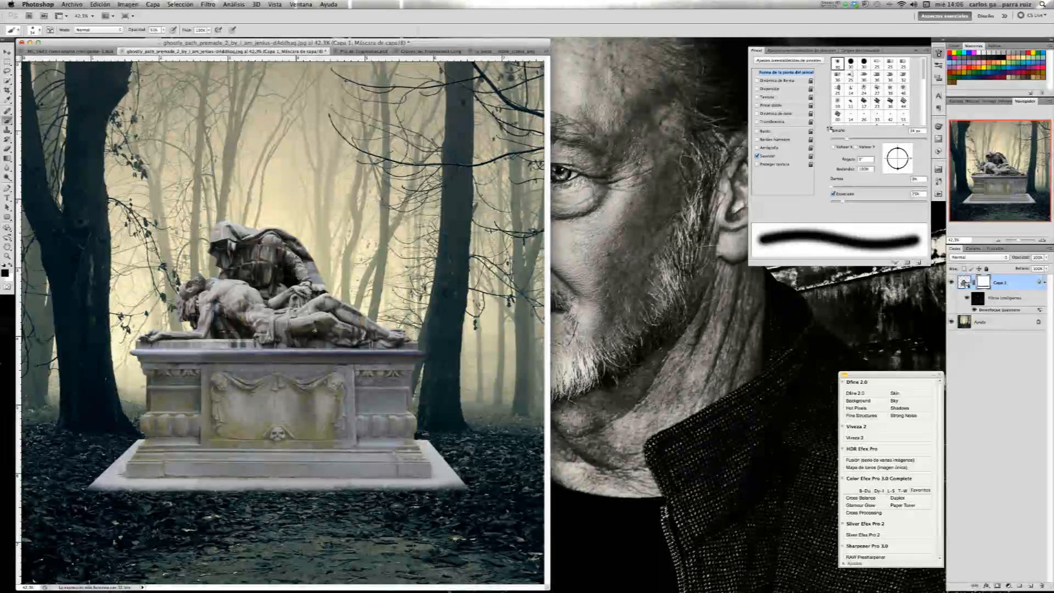
pyautogui.click(859, 138)
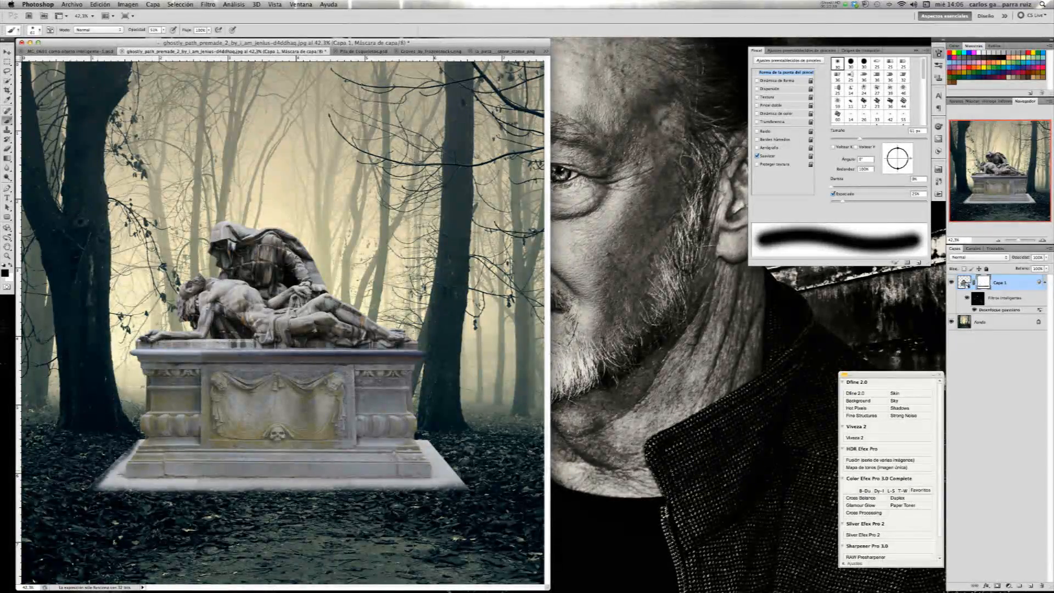
pyautogui.moveTo(436, 439); pyautogui.dragTo(467, 494)
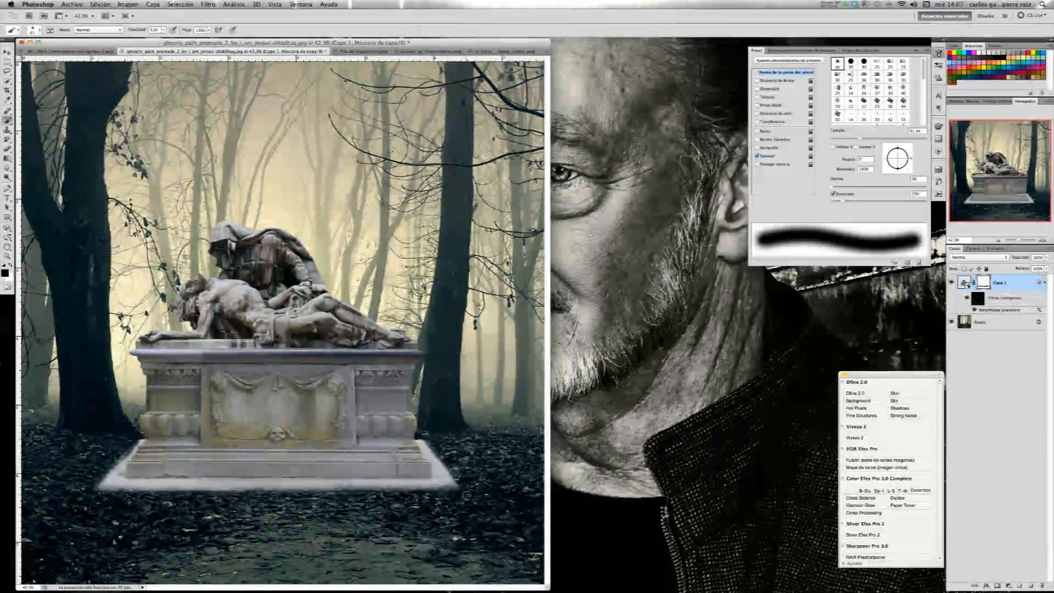
pyautogui.moveTo(127, 440); pyautogui.dragTo(98, 487)
pyautogui.moveTo(396, 497); pyautogui.dragTo(462, 494)
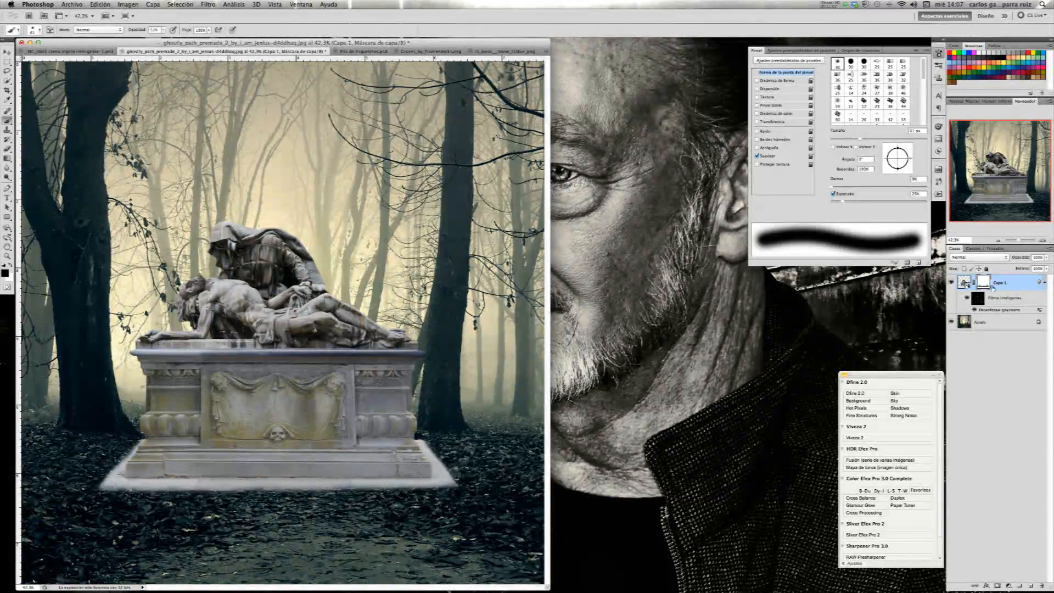
# Add a Curves adjustment clipped to the tomb layer and pull the curve down to darken the tomb and statue
pyautogui.click(1009, 585)
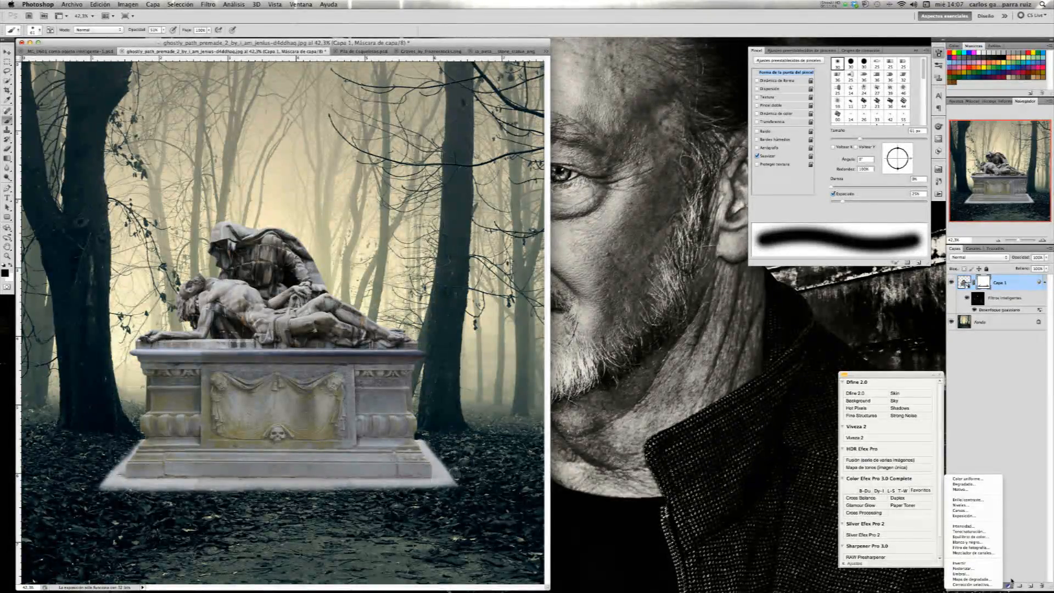
pyautogui.click(973, 512)
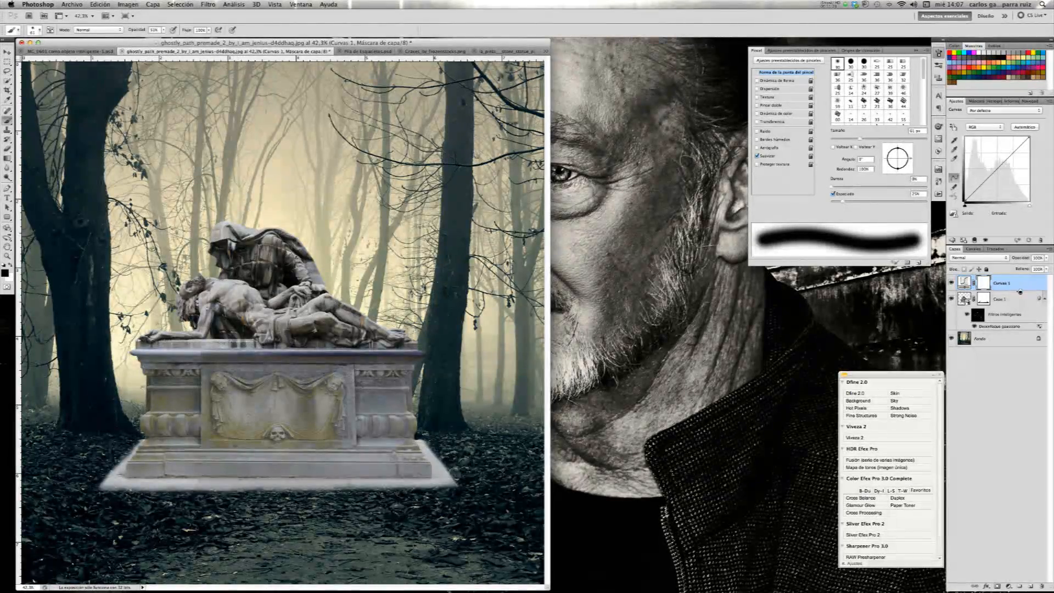
pyautogui.keyDown('alt'); pyautogui.click(1019, 290); pyautogui.keyUp('alt')
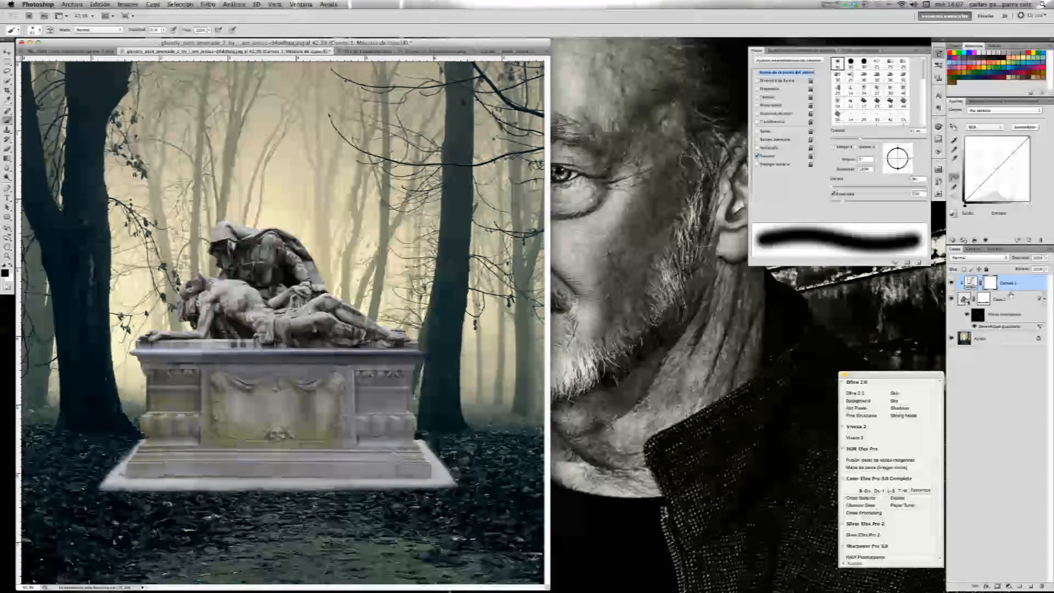
pyautogui.moveTo(1000, 165); pyautogui.dragTo(1003, 174)
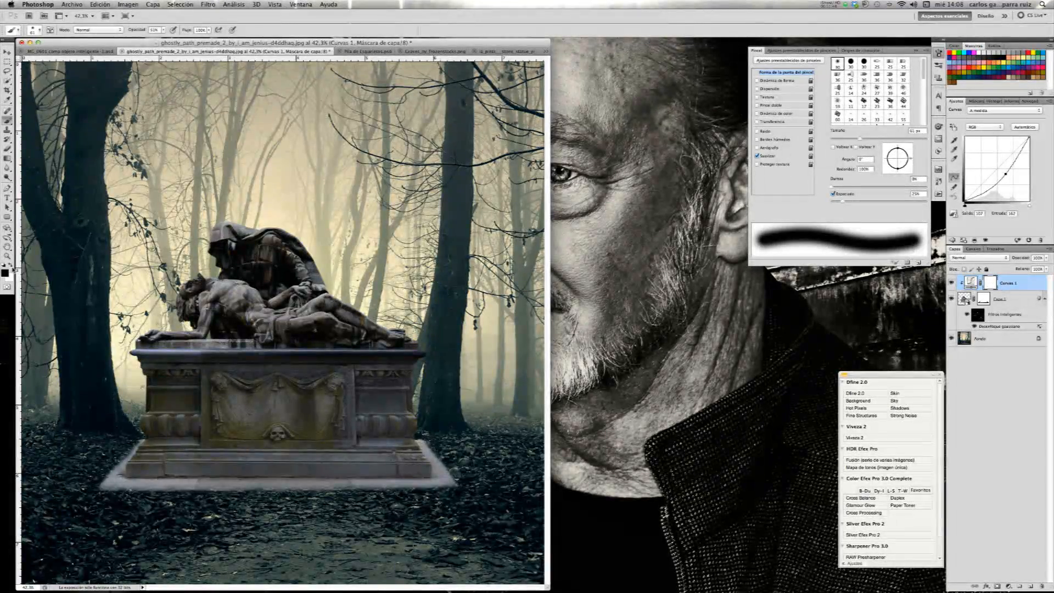
# Paint black on the Curves mask with a larger, low-opacity soft brush to bring back light on the statue
pyautogui.click(163, 30)
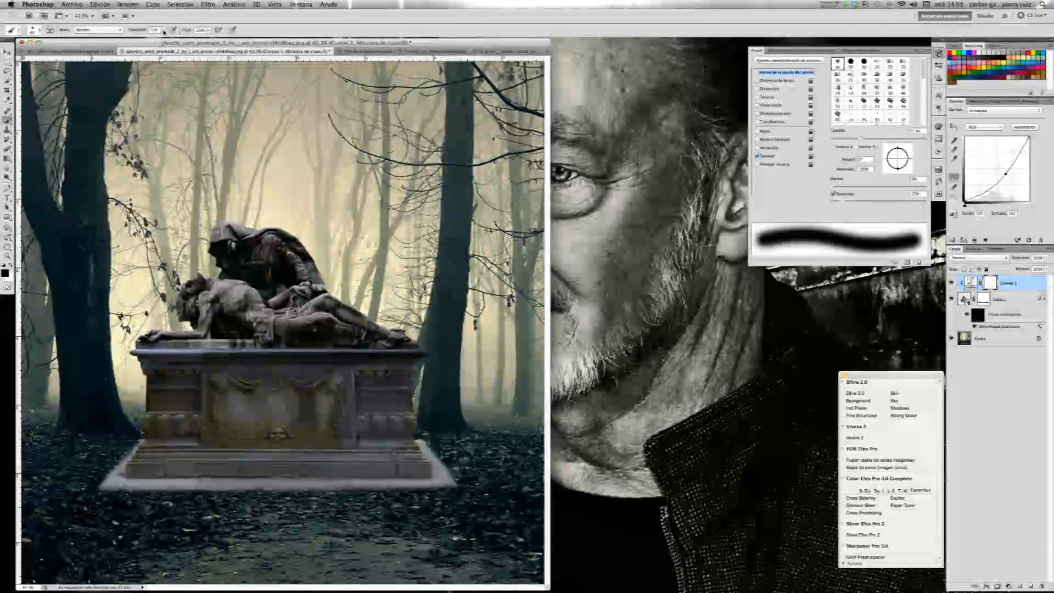
pyautogui.moveTo(164, 39); pyautogui.dragTo(151, 39)
pyautogui.moveTo(859, 140); pyautogui.dragTo(878, 140)
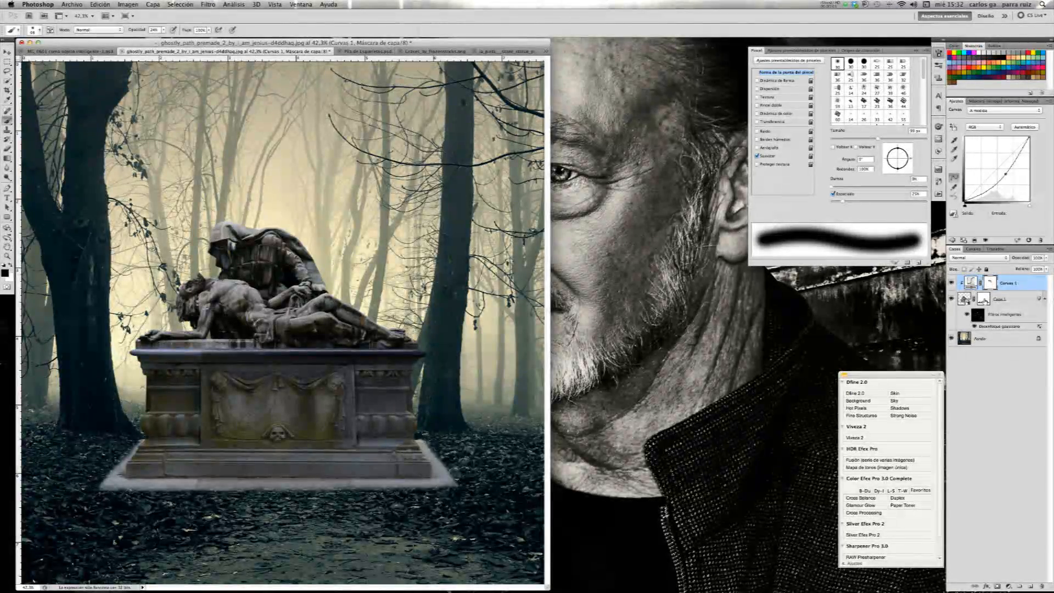
# Paint black on the tomb's layer mask with a more opaque brush to hide the slab's front and side edges
pyautogui.click(981, 300)
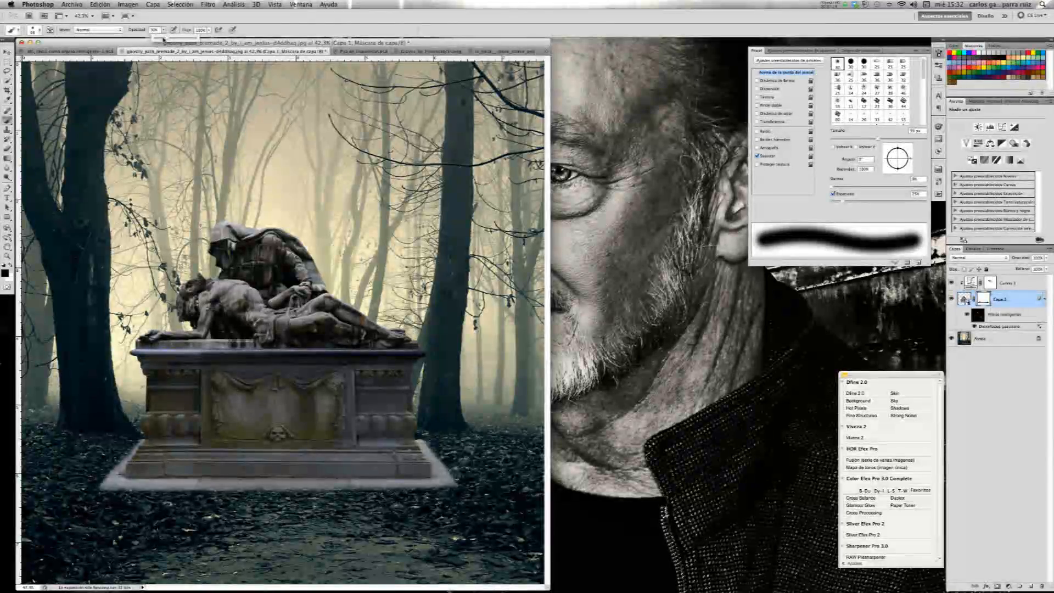
pyautogui.moveTo(460, 488); pyautogui.dragTo(171, 485)
pyautogui.moveTo(119, 457)
pyautogui.mouseDown()
pyautogui.moveTo(181, 485)
pyautogui.moveTo(312, 486)
pyautogui.mouseUp()
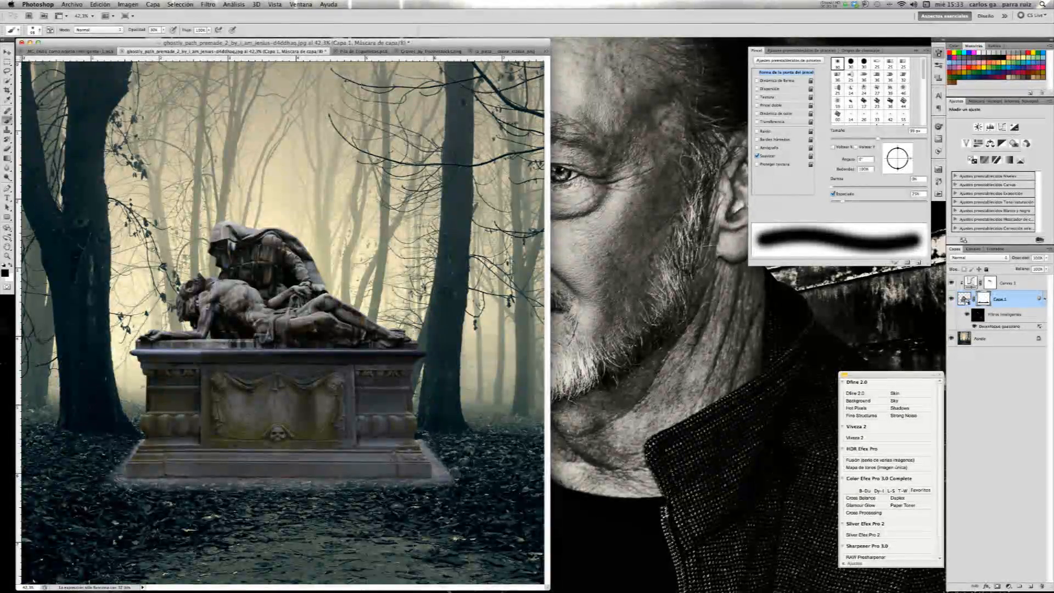
pyautogui.moveTo(465, 478); pyautogui.dragTo(451, 466)
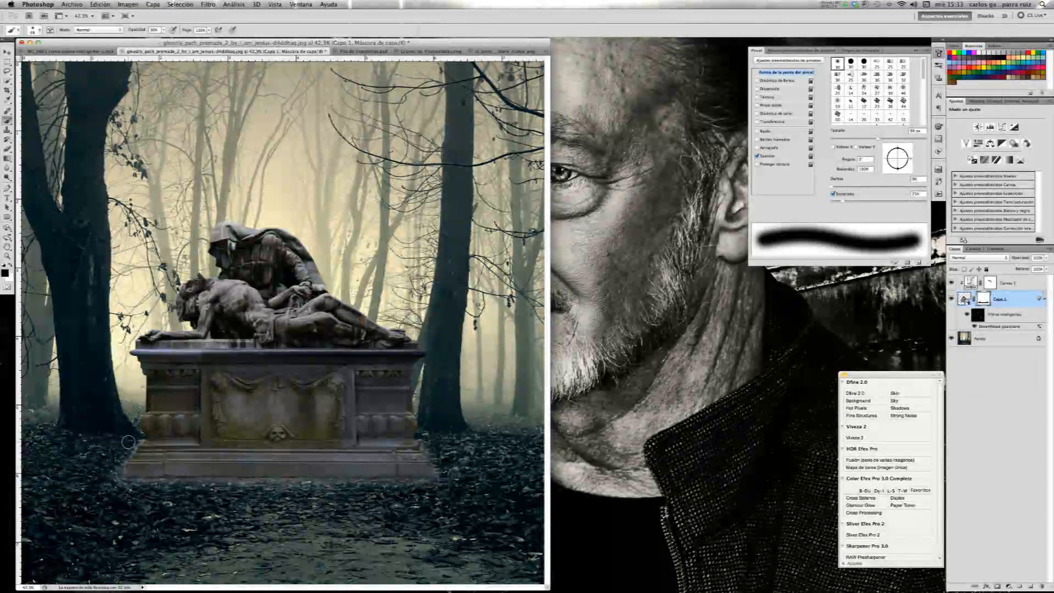
pyautogui.moveTo(132, 441); pyautogui.dragTo(116, 465)
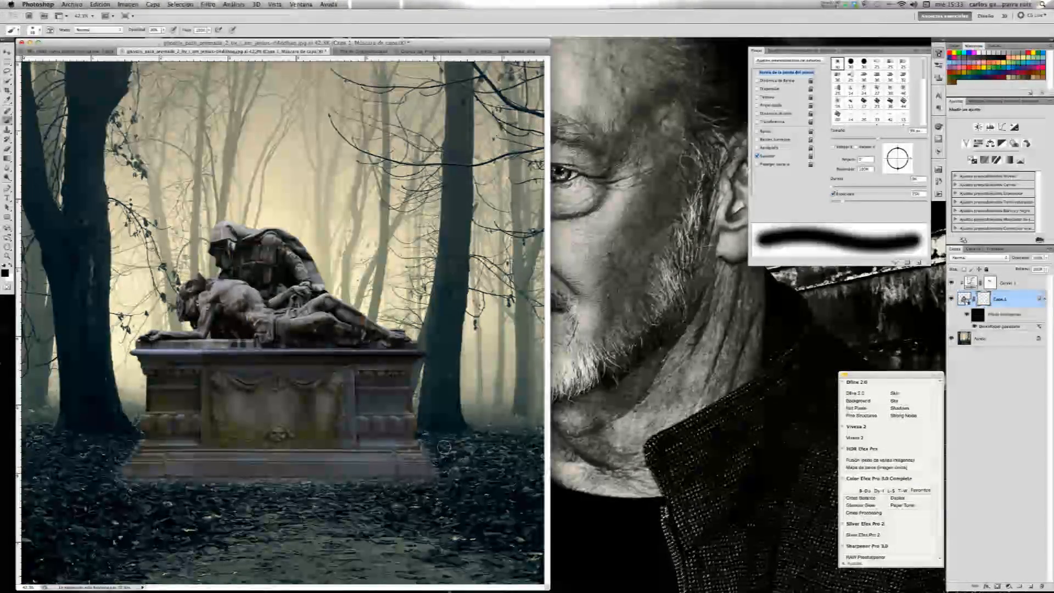
# Duplicate the forest background layer and move the copy to the top of the layer stack
pyautogui.click(992, 340)
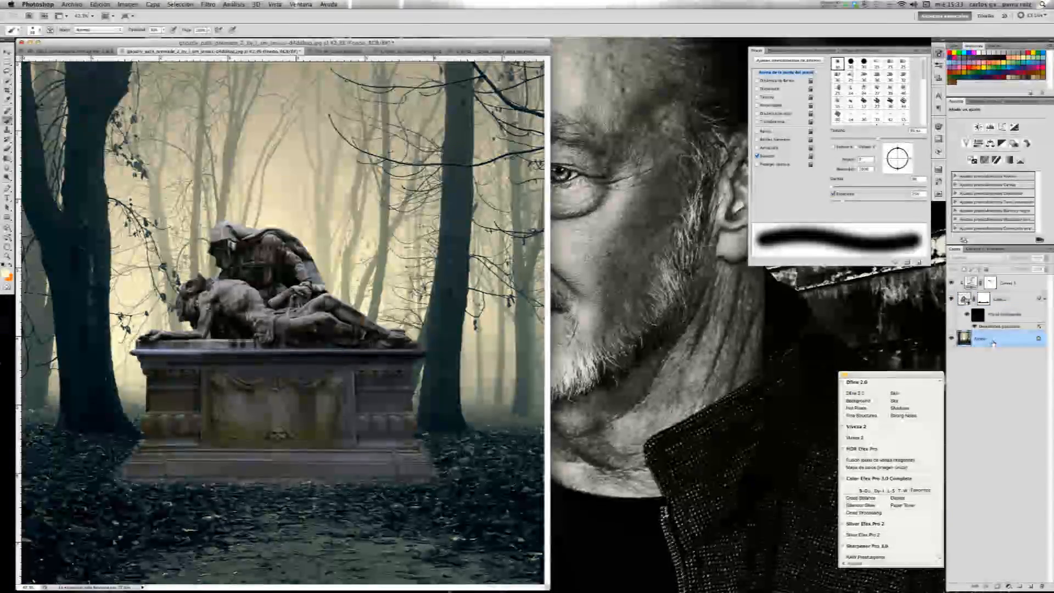
pyautogui.press('super+j')
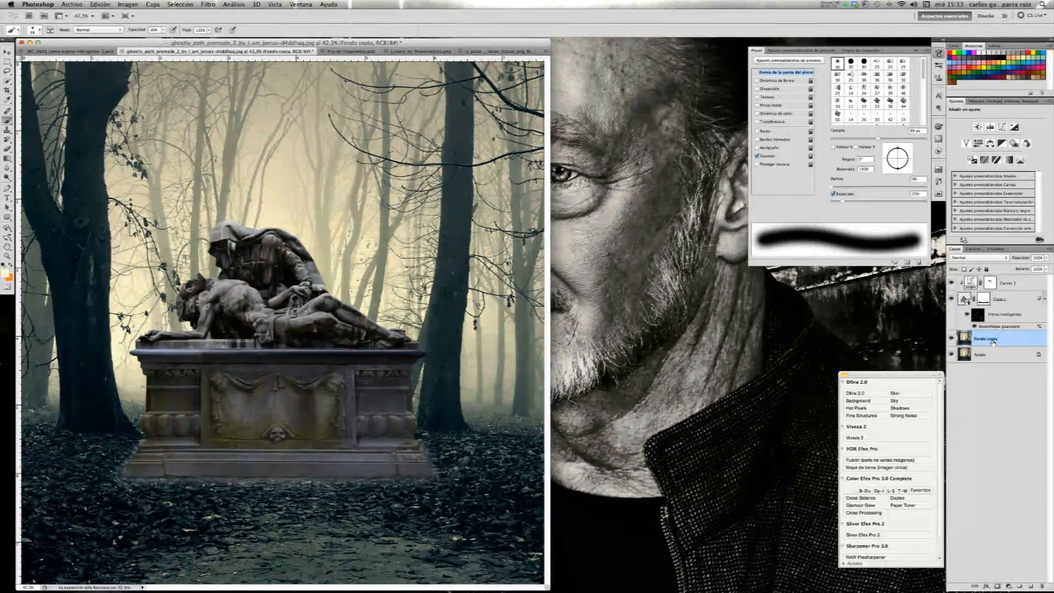
pyautogui.moveTo(994, 339); pyautogui.dragTo(985, 281)
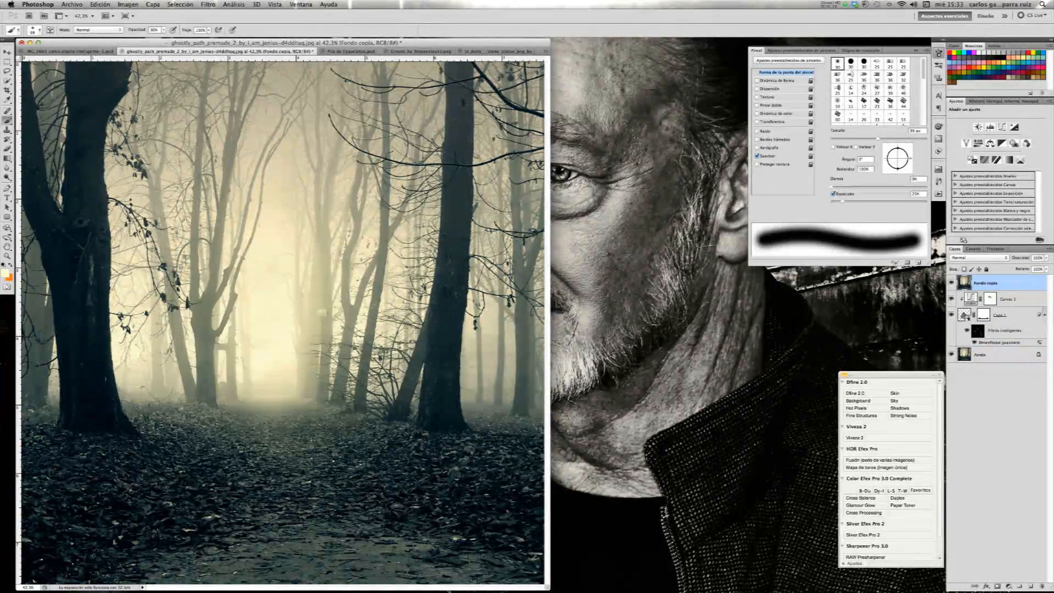
# Turn the forest copy into its average colour with the Promediar blur filter and clip it to the tomb layer
pyautogui.click(208, 4)
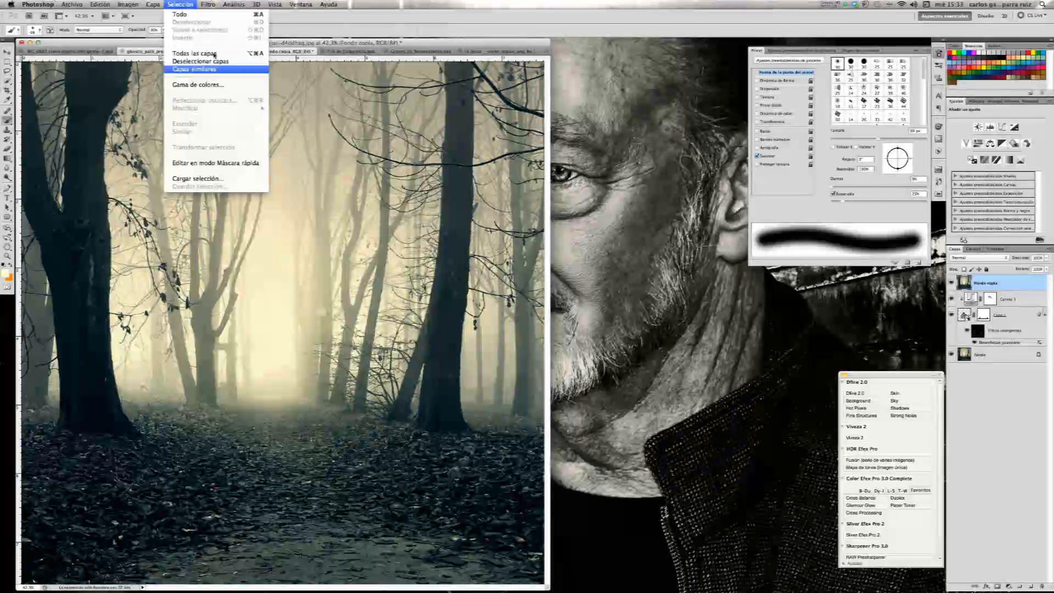
pyautogui.moveTo(250, 100)
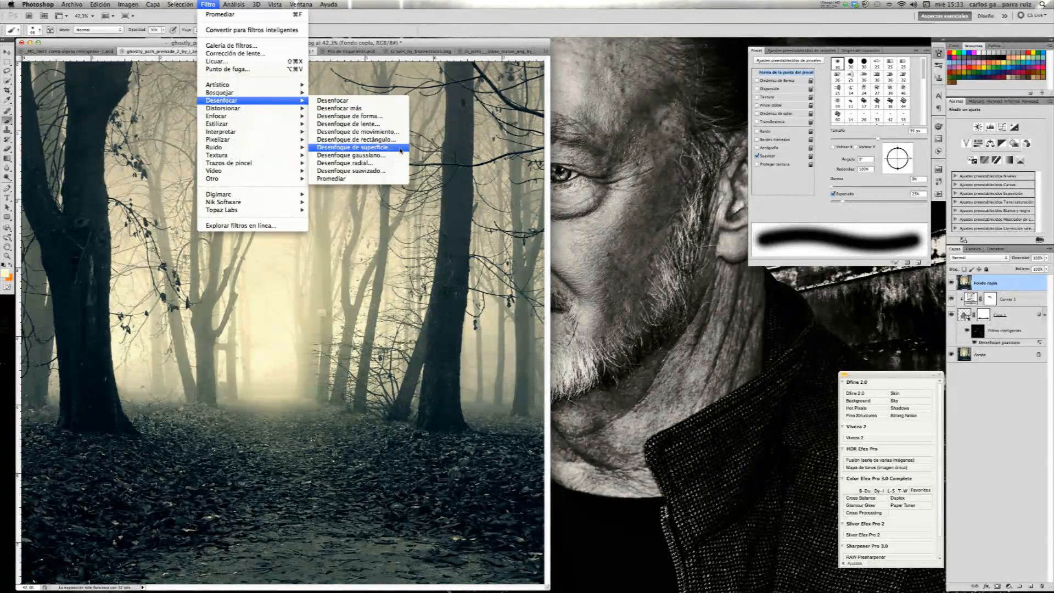
pyautogui.click(378, 178)
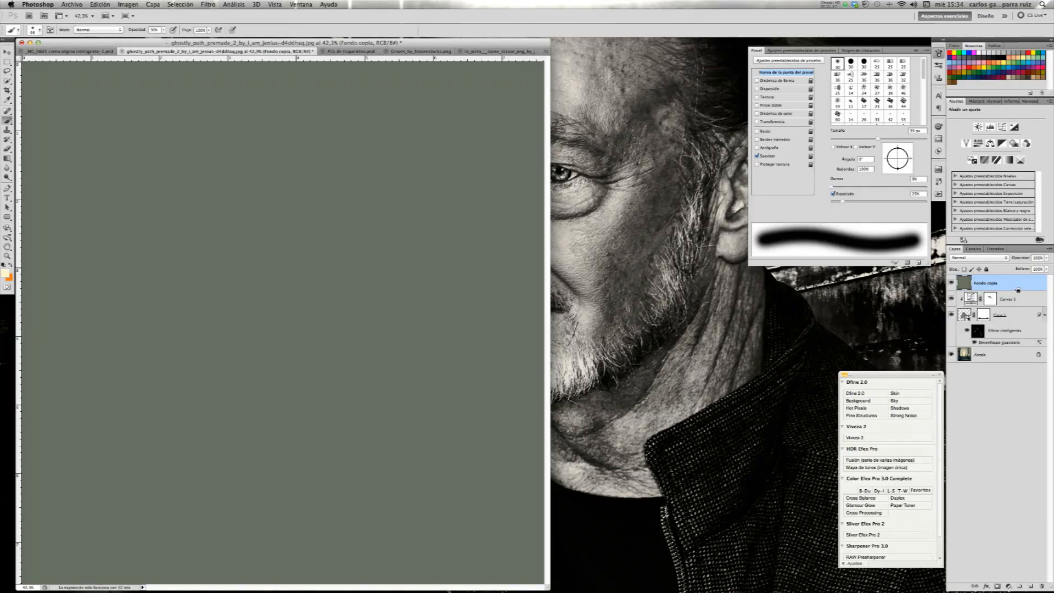
pyautogui.keyDown('alt'); pyautogui.click(998, 290); pyautogui.keyUp('alt')
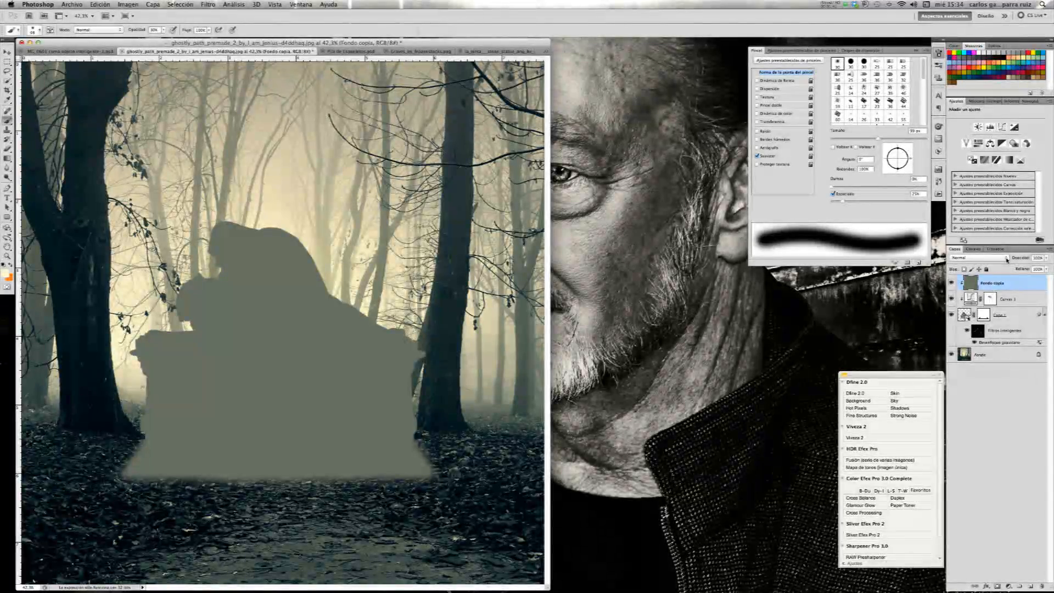
# Set the clipped average-colour layer's blend mode to Luz suave and compare the tomb with the layer hidden and shown
pyautogui.click(1006, 259)
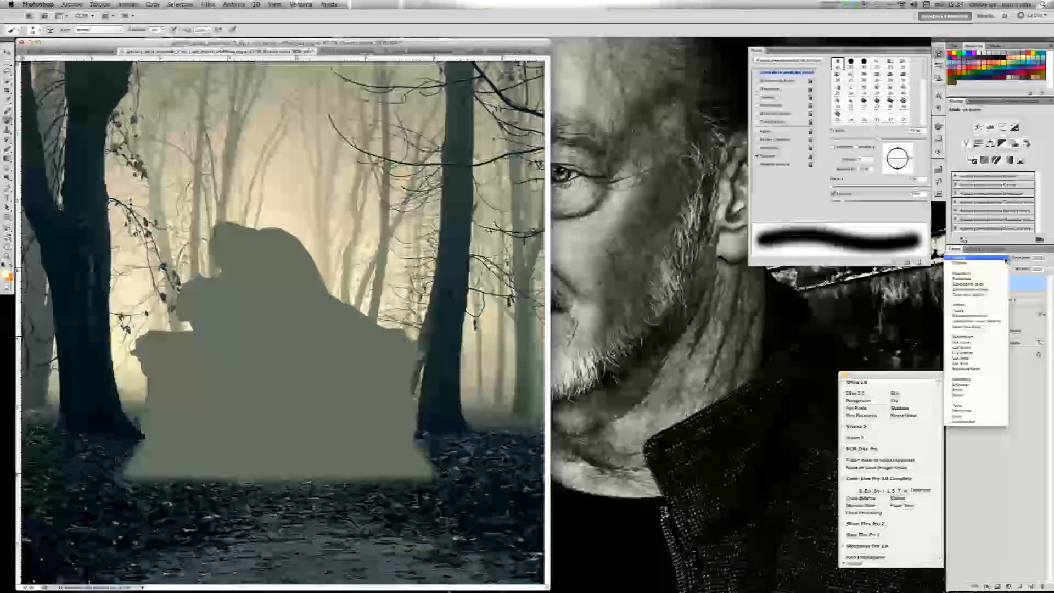
pyautogui.click(982, 343)
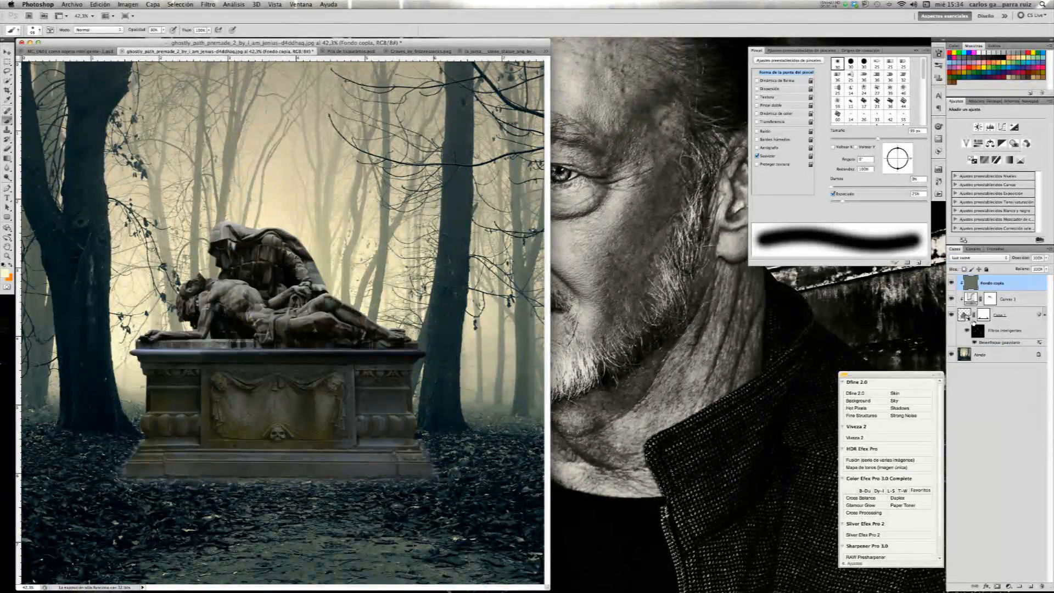
pyautogui.click(952, 284)
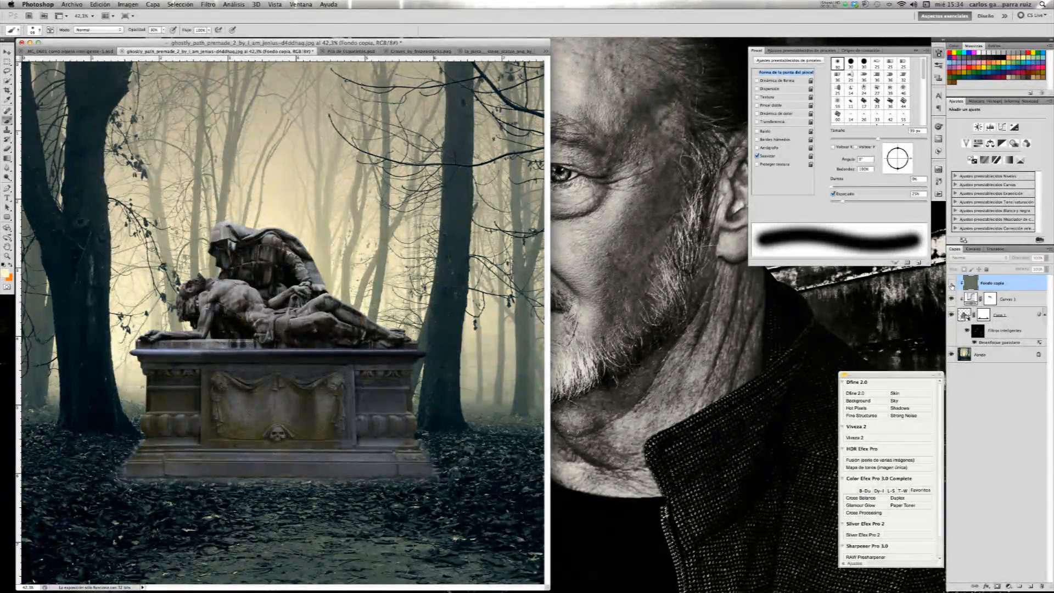
pyautogui.click(952, 285)
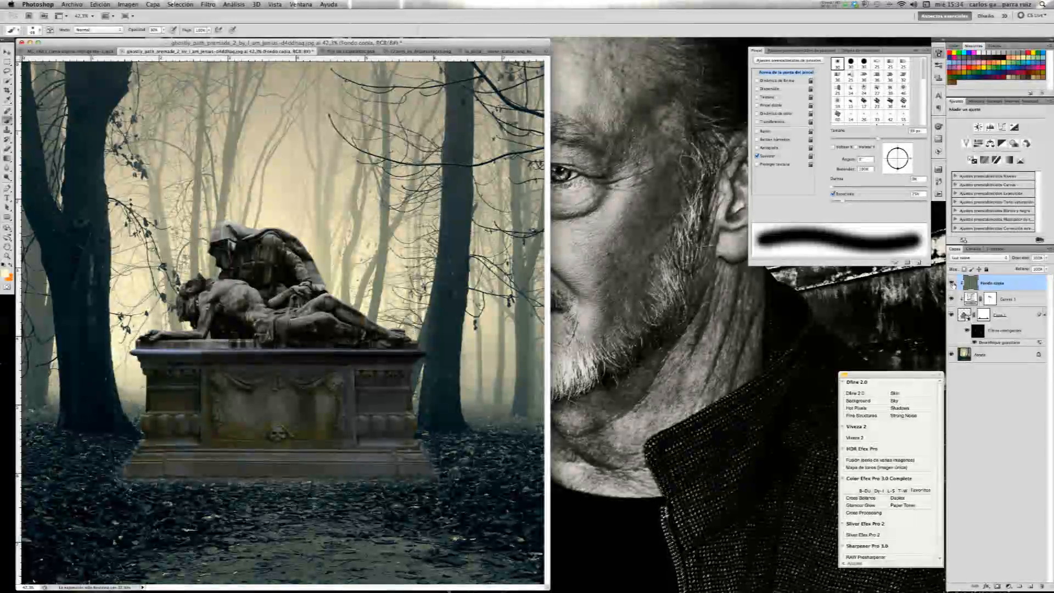
pyautogui.click(953, 285)
pyautogui.click(952, 284)
pyautogui.click(953, 285)
pyautogui.click(953, 285)
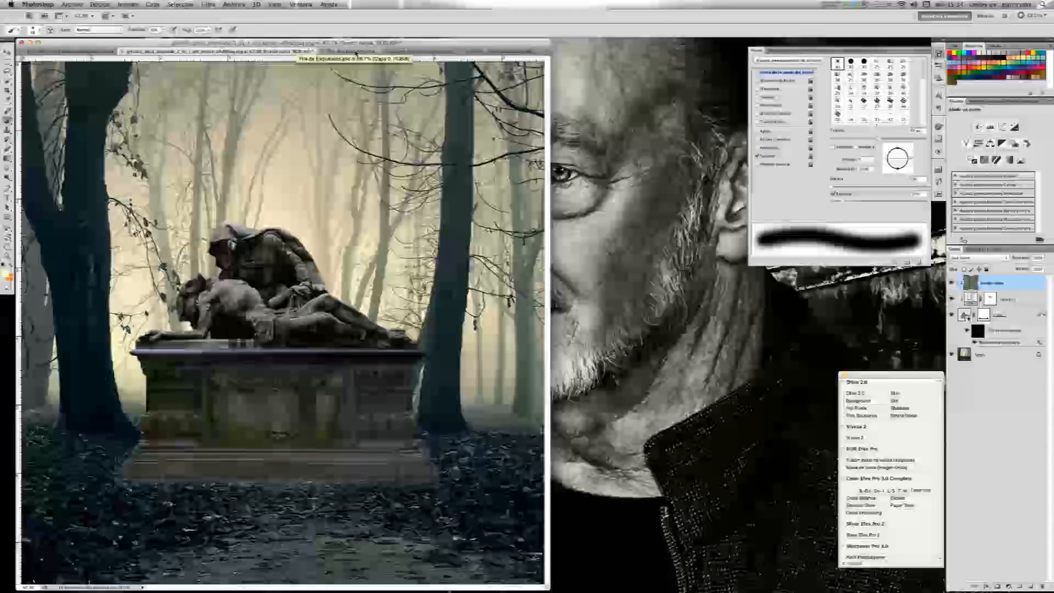
# Copy the skull pile from its own document into the forest composite as a new layer
pyautogui.click(356, 53)
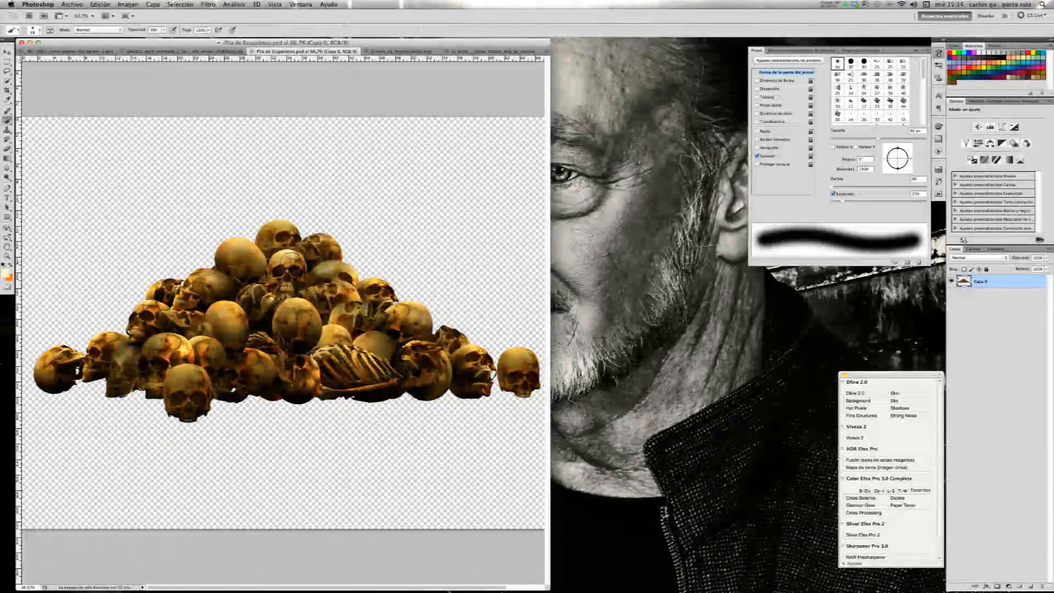
pyautogui.press('v')
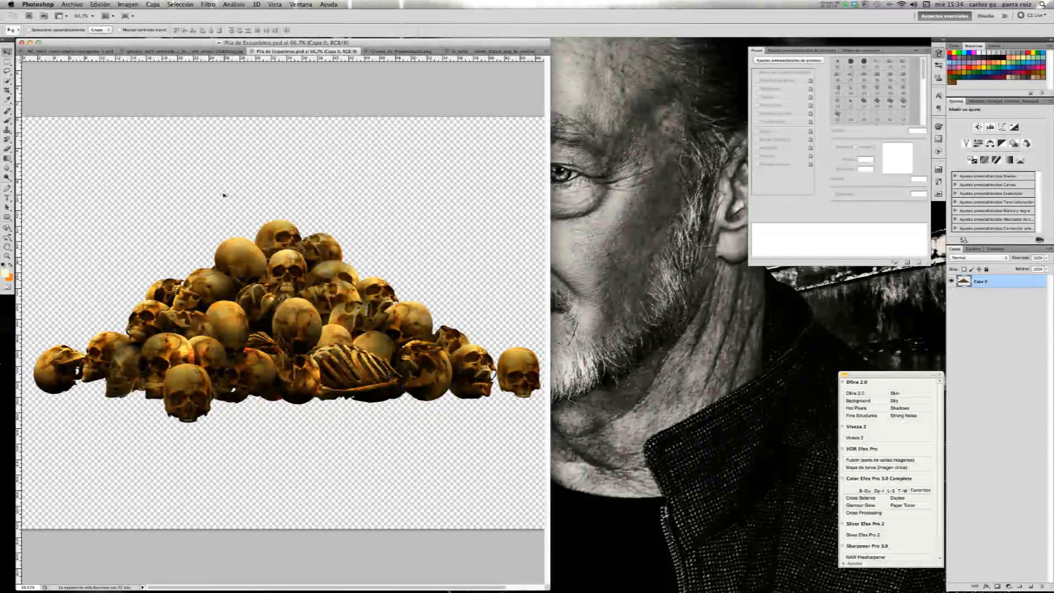
pyautogui.moveTo(227, 149); pyautogui.dragTo(258, 258)
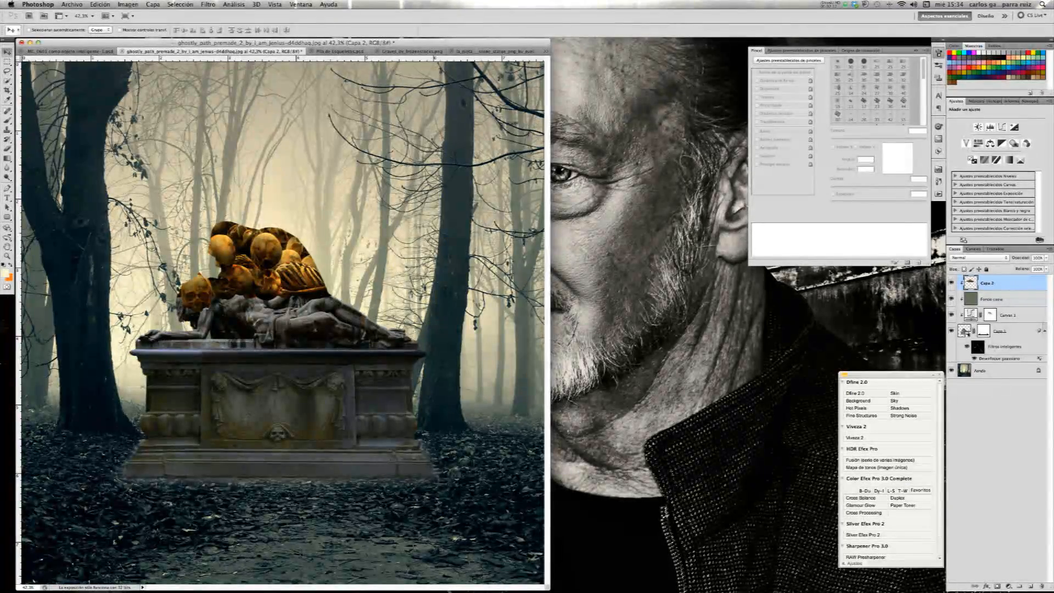
# Release the skull layer from the clipping group and move the pile onto the ground before the tomb's left corner
pyautogui.keyDown('alt'); pyautogui.click(1014, 289); pyautogui.keyUp('alt')
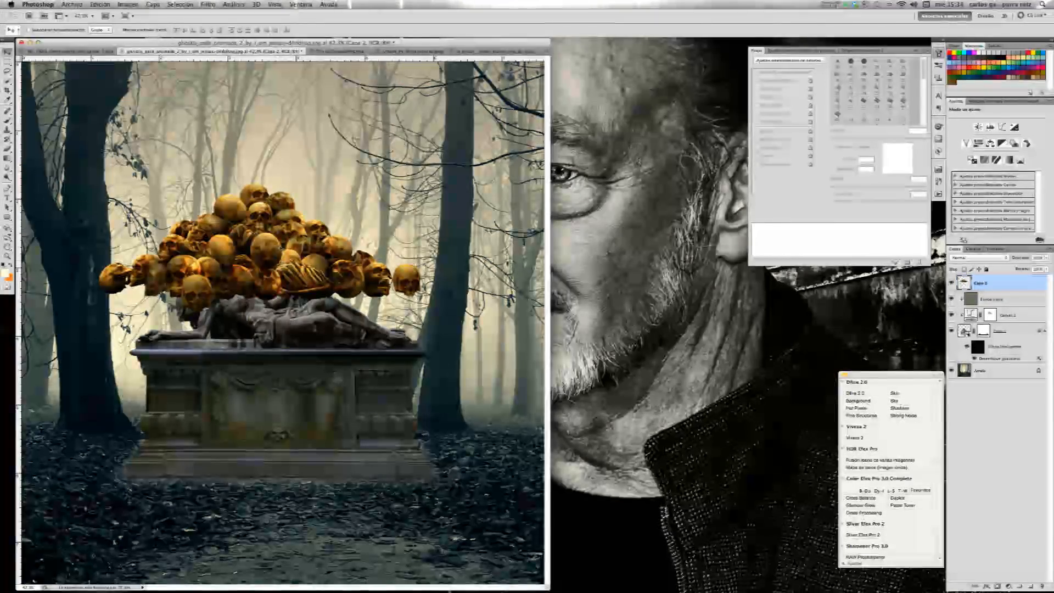
pyautogui.keyDown('alt'); pyautogui.click(1013, 290); pyautogui.keyUp('alt')
pyautogui.moveTo(292, 310); pyautogui.dragTo(290, 324)
pyautogui.moveTo(284, 362); pyautogui.dragTo(275, 377)
pyautogui.keyDown('alt'); pyautogui.click(1014, 291); pyautogui.keyUp('alt')
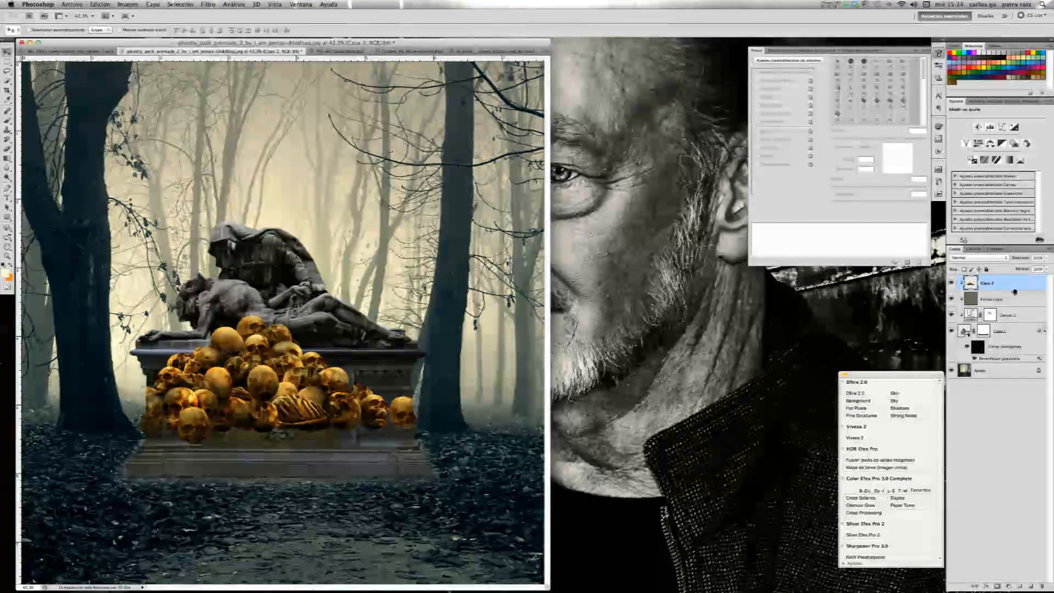
pyautogui.moveTo(242, 379); pyautogui.dragTo(223, 399)
pyautogui.moveTo(202, 438); pyautogui.dragTo(188, 459)
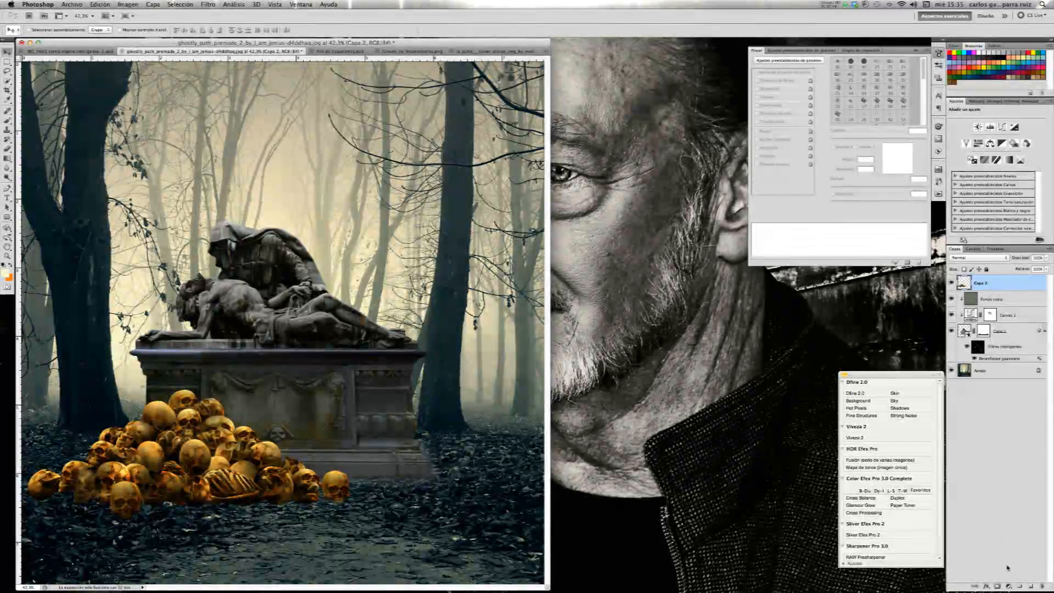
# Add a Tono/saturación adjustment layer clipped to the skull layer
pyautogui.click(1009, 586)
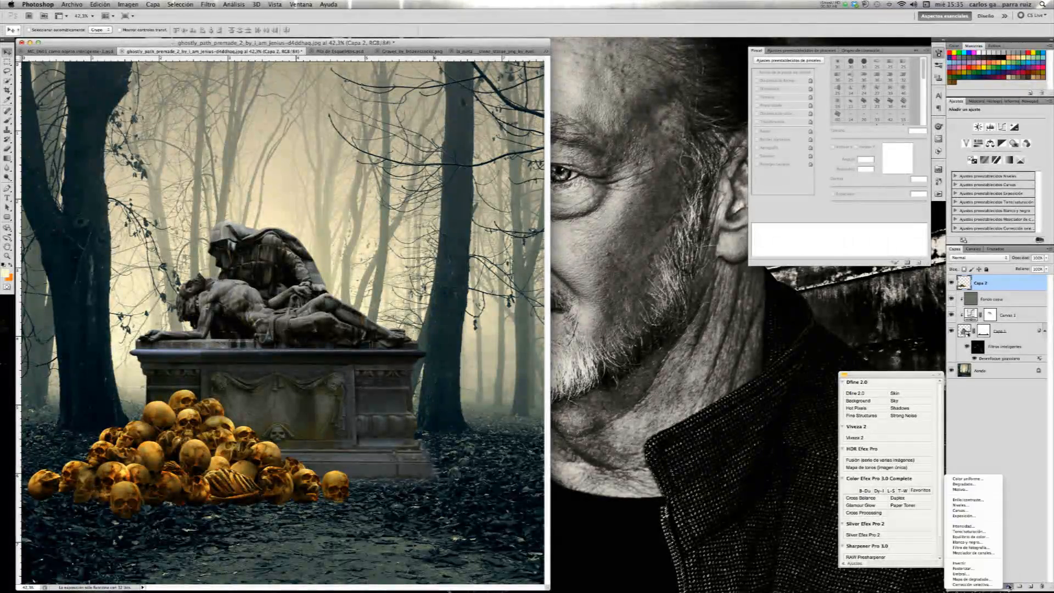
pyautogui.click(979, 531)
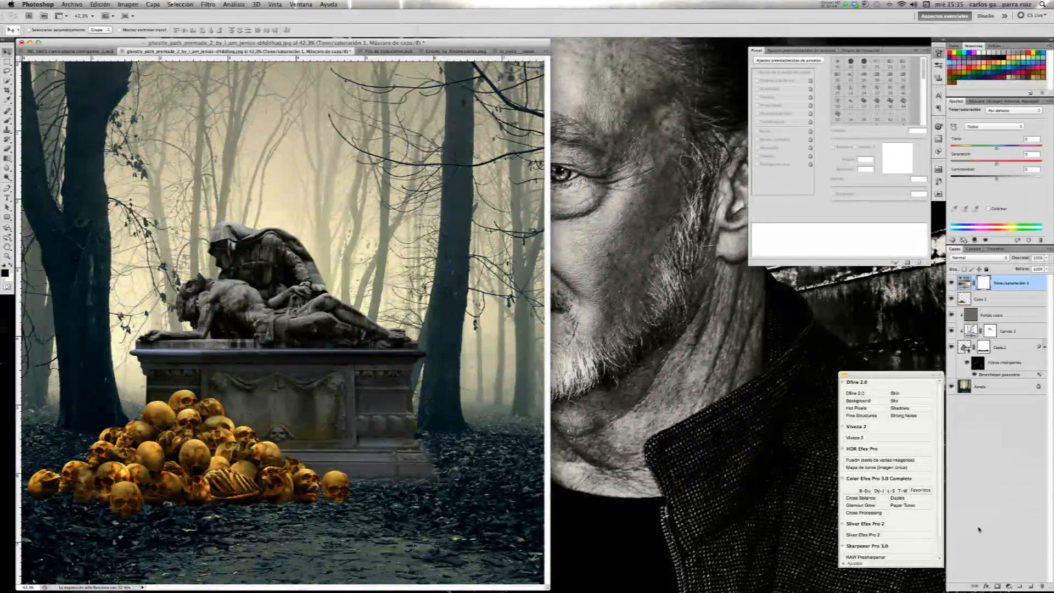
pyautogui.keyDown('alt'); pyautogui.click(1009, 292); pyautogui.keyUp('alt')
# Rename the skull layer "Pila de craneos" and the tomb layer "Estatua"
pyautogui.click(981, 301)
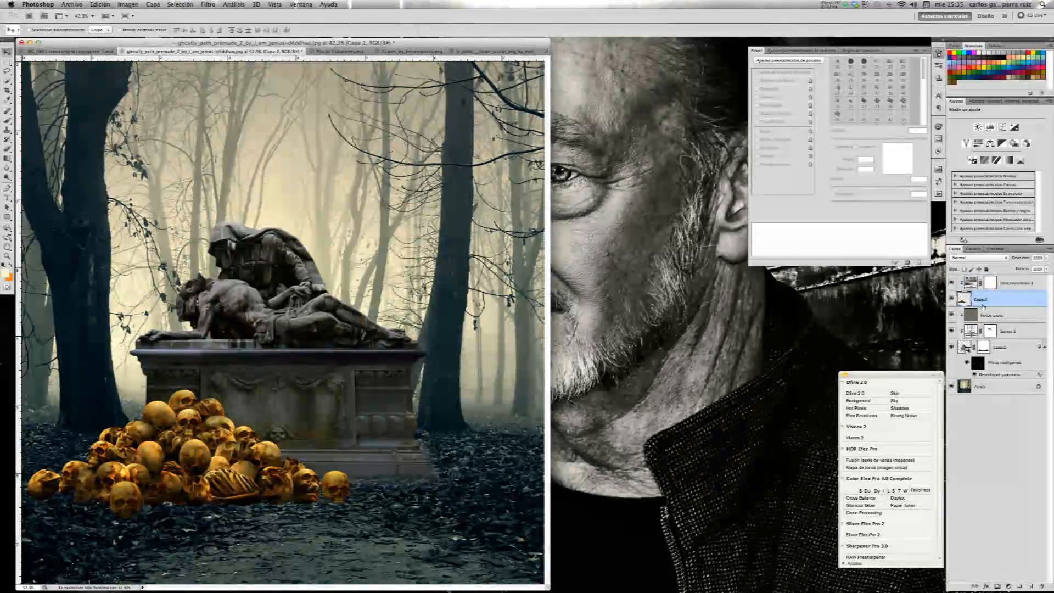
pyautogui.doubleClick(982, 299)
pyautogui.write('Pila de craneos')
pyautogui.press('Return')
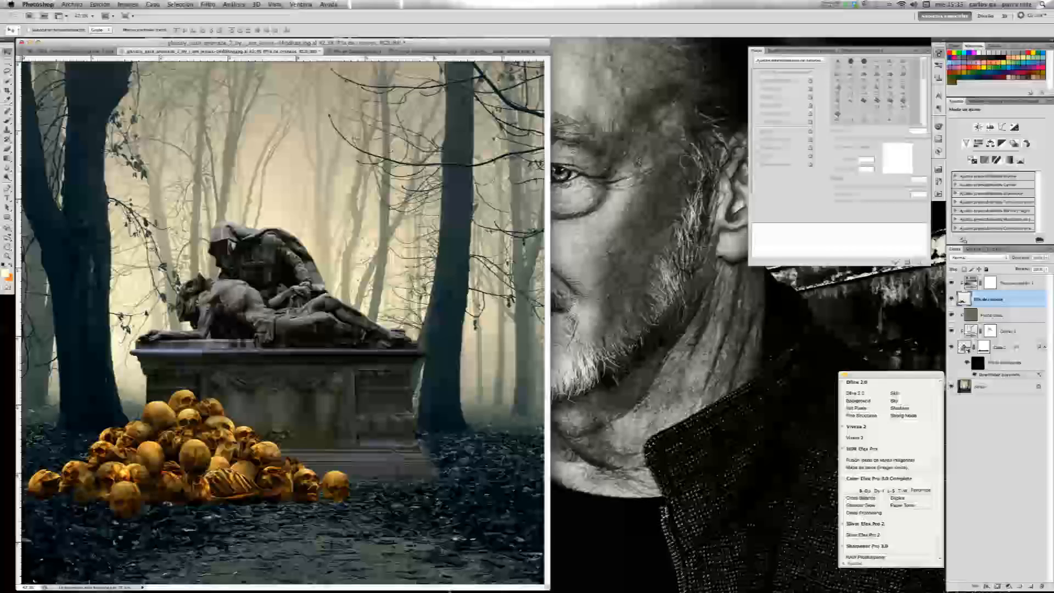
pyautogui.doubleClick(1001, 348)
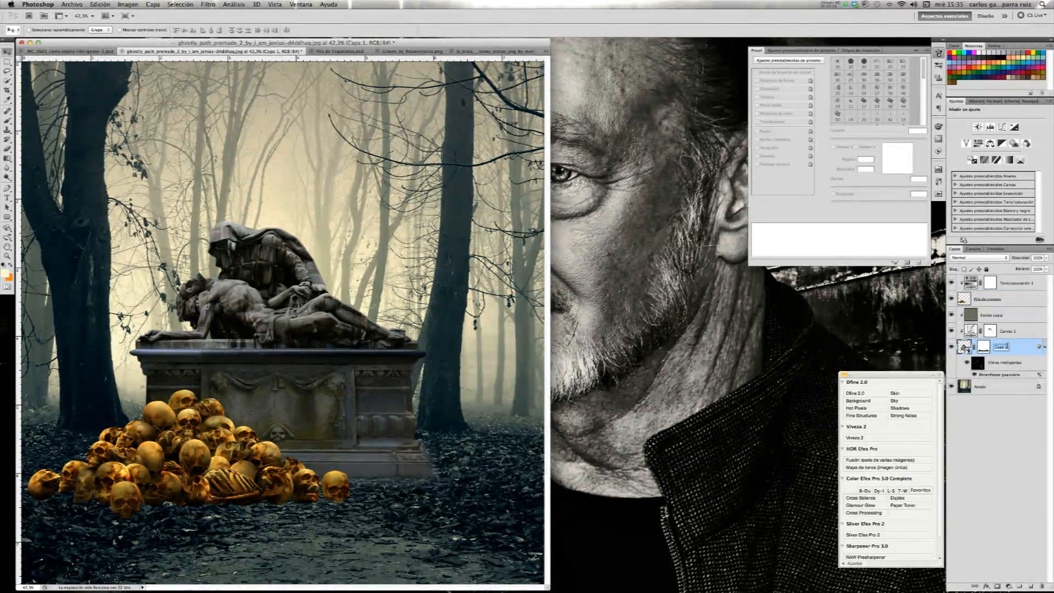
pyautogui.write('Estatua')
pyautogui.press('Return')
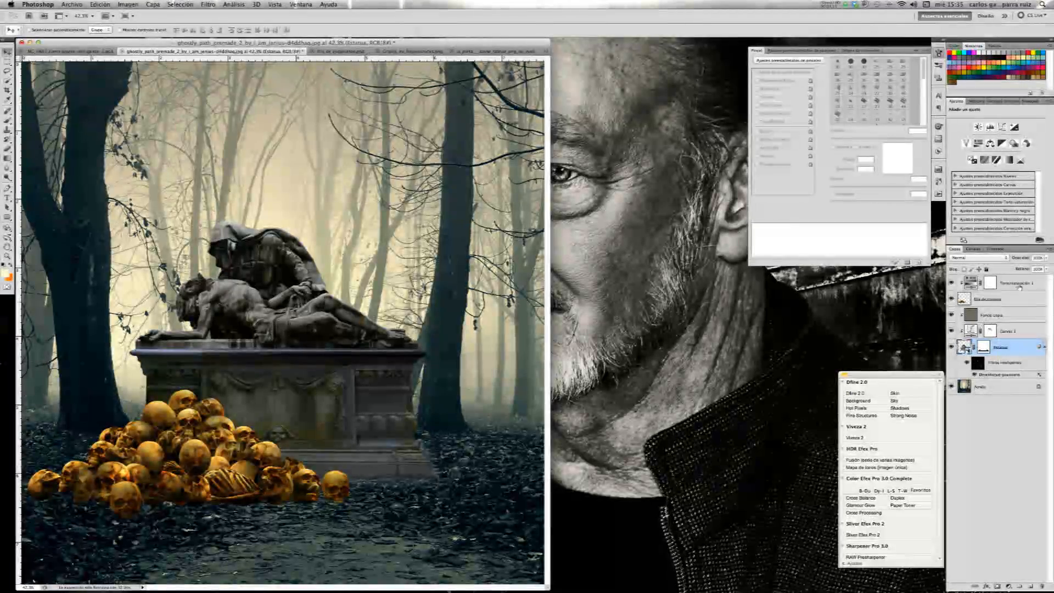
# Strongly lower the saturation in the skulls' Tono/saturación adjustment to mute their orange colour
pyautogui.click(1023, 286)
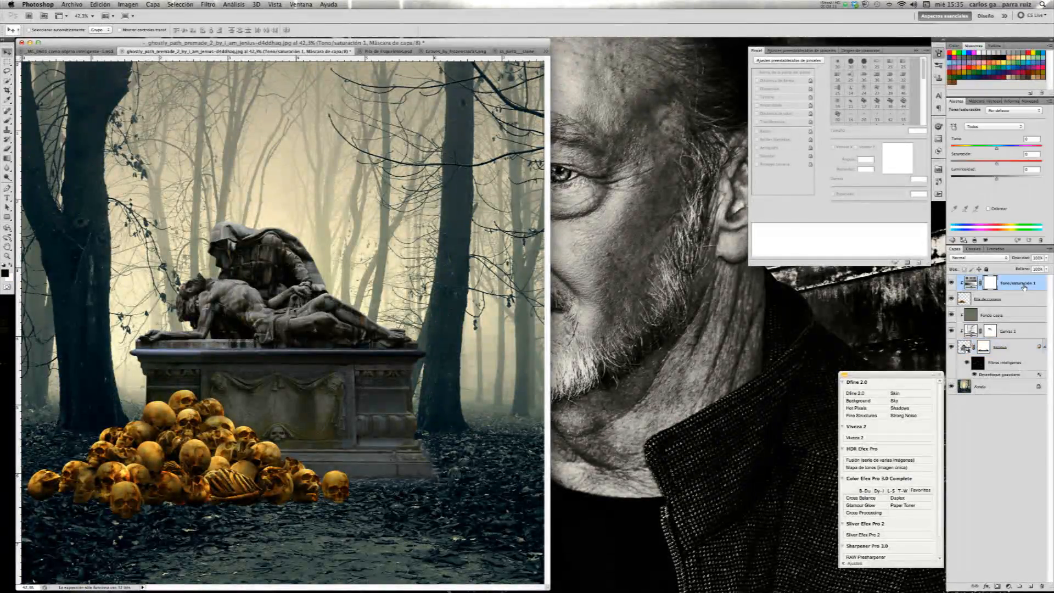
pyautogui.moveTo(983, 163); pyautogui.dragTo(969, 165)
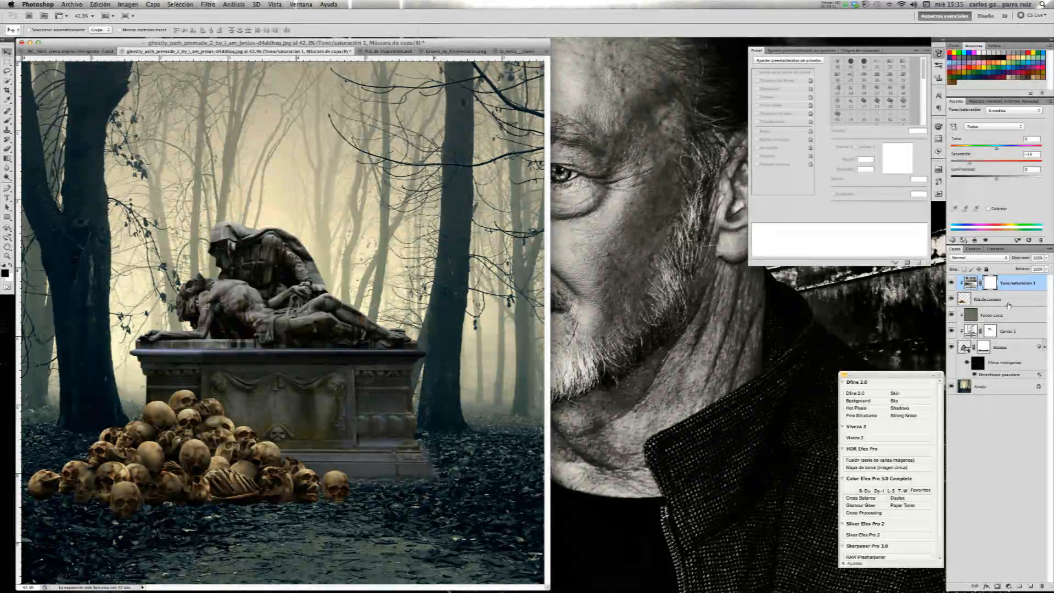
# Duplicate the forest background layer again and place the copy above the skulls' Tono/saturación adjustment
pyautogui.click(1011, 387)
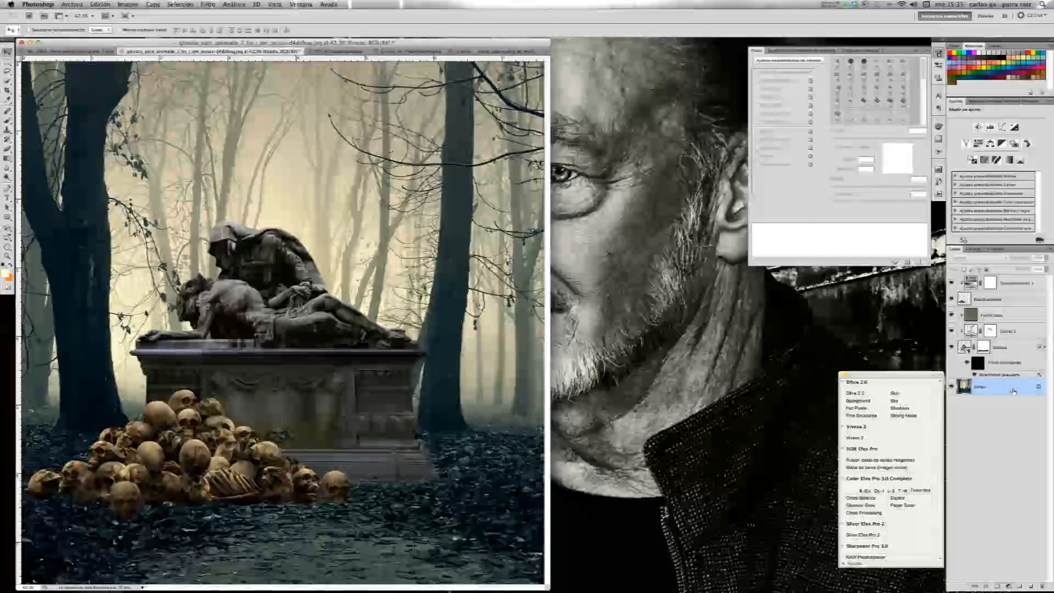
pyautogui.press('super+j')
pyautogui.moveTo(1007, 388); pyautogui.dragTo(1002, 279)
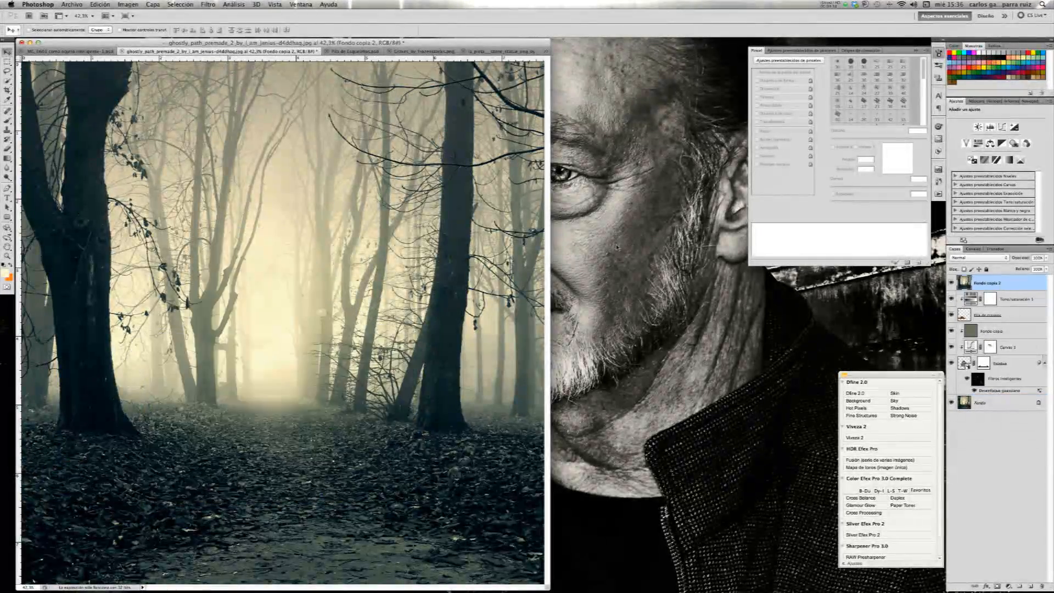
# Apply the Promediar filter to the new forest copy and clip it to the skull pile
pyautogui.click(208, 5)
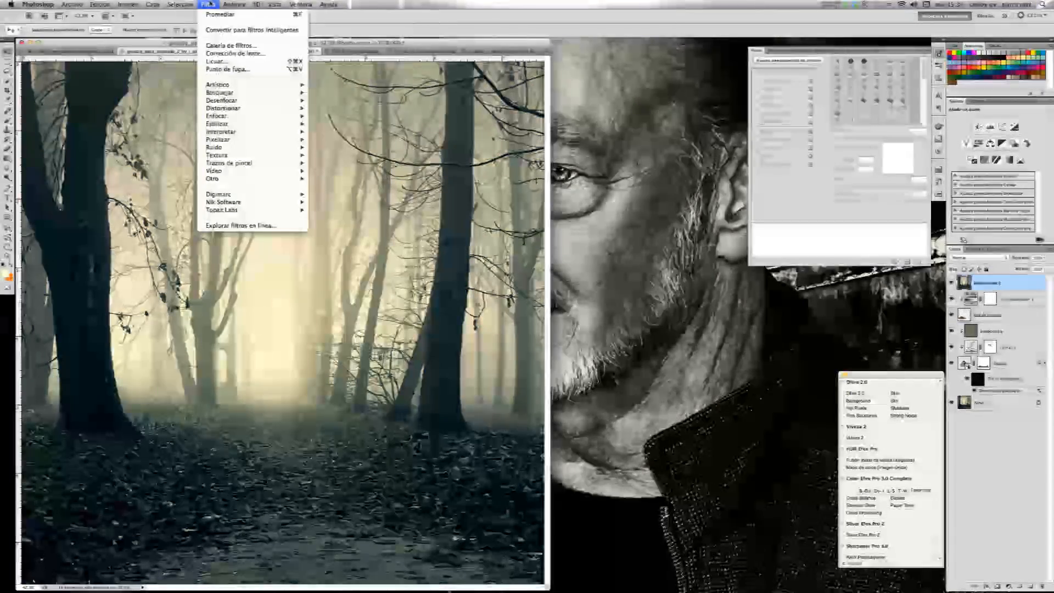
pyautogui.click(241, 15)
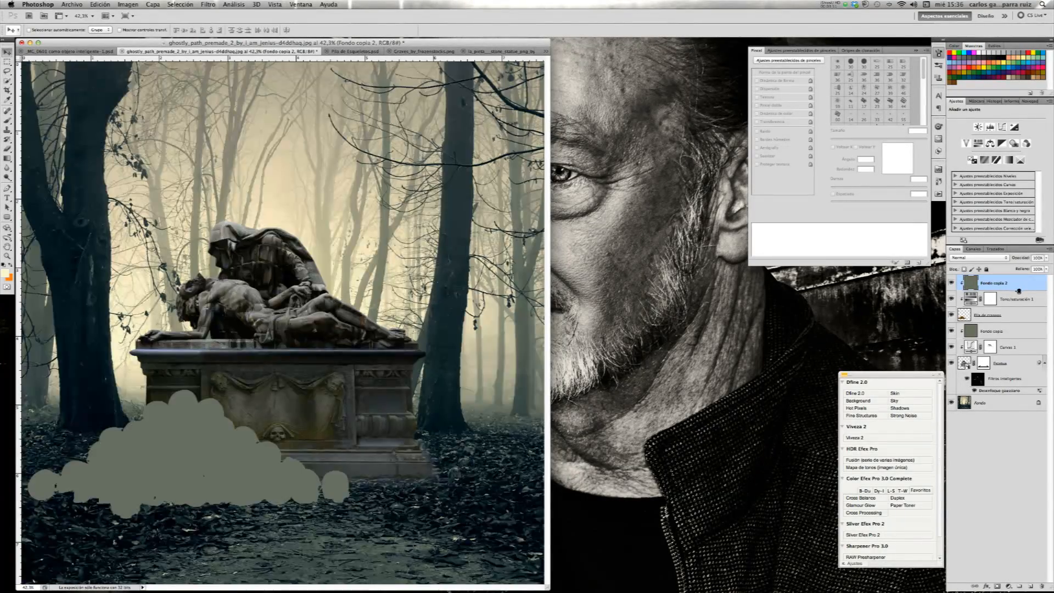
pyautogui.keyDown('alt'); pyautogui.click(963, 290); pyautogui.keyUp('alt')
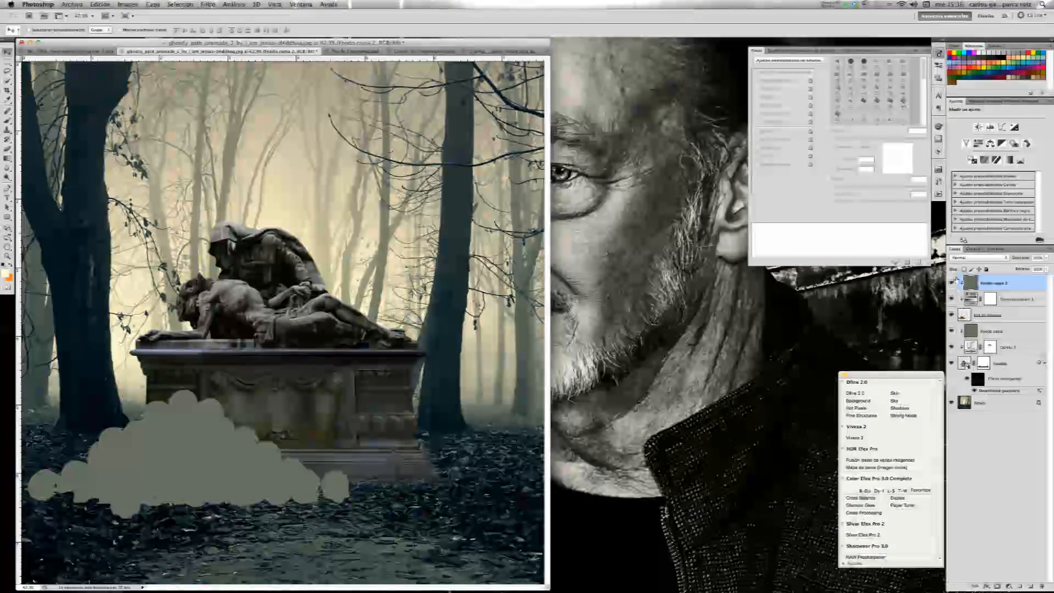
# Try the Luz suave blend mode on the skulls' average-colour layer, then set it to Color
pyautogui.click(979, 257)
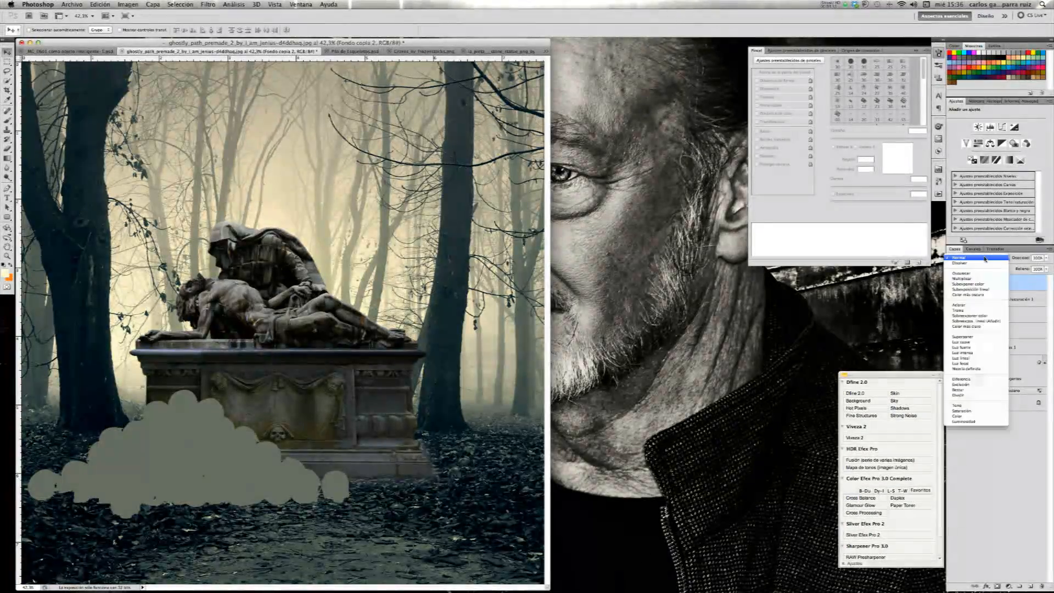
pyautogui.click(983, 342)
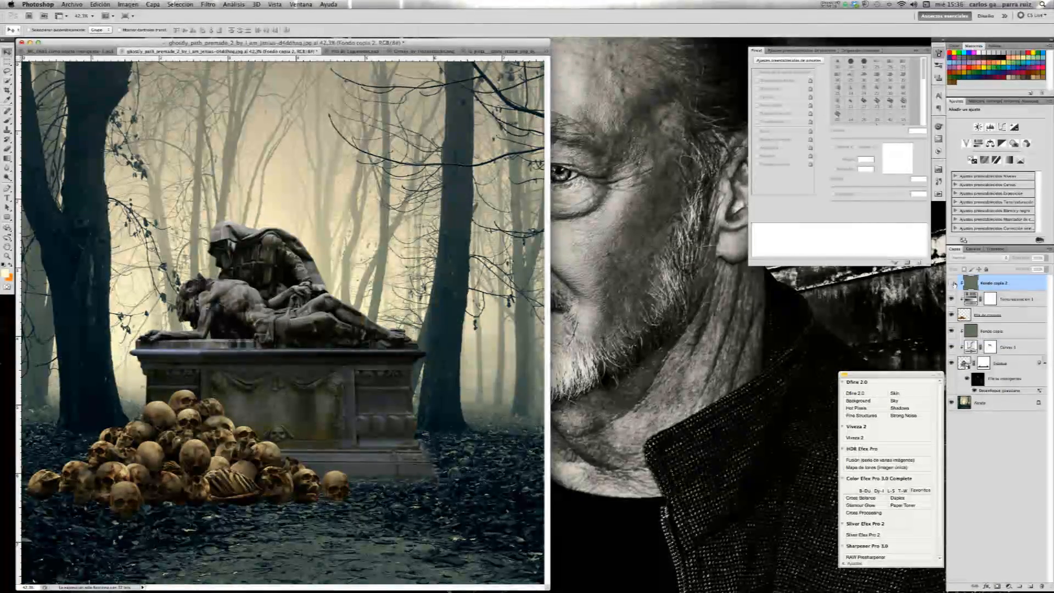
pyautogui.click(977, 258)
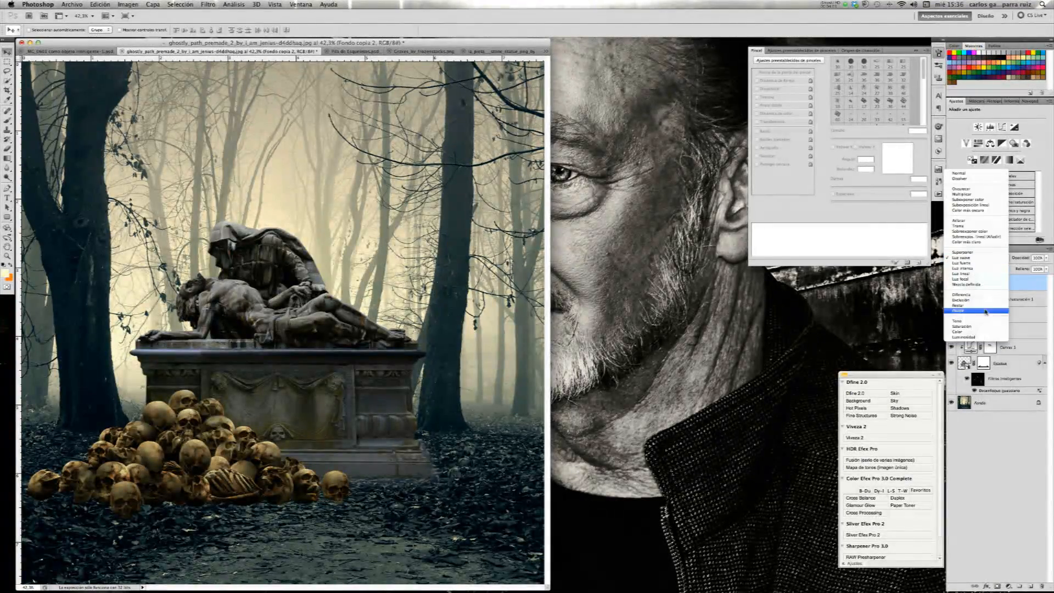
pyautogui.click(986, 332)
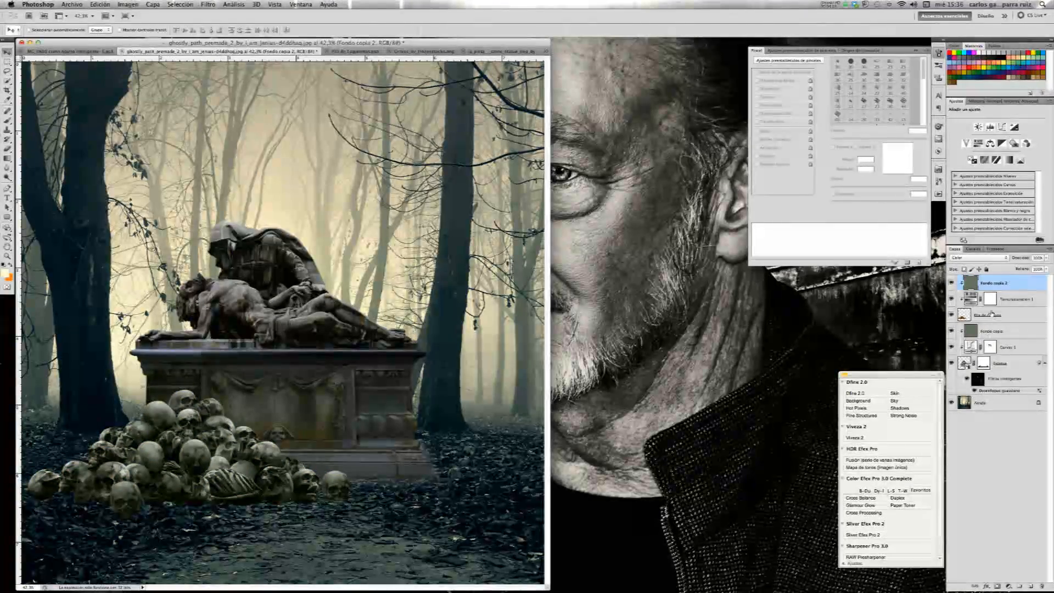
# Reduce the skulls' average-colour layer to roughly half opacity and compare the pile with the layer hidden and shown
pyautogui.click(1046, 259)
pyautogui.moveTo(1036, 268); pyautogui.dragTo(1025, 269)
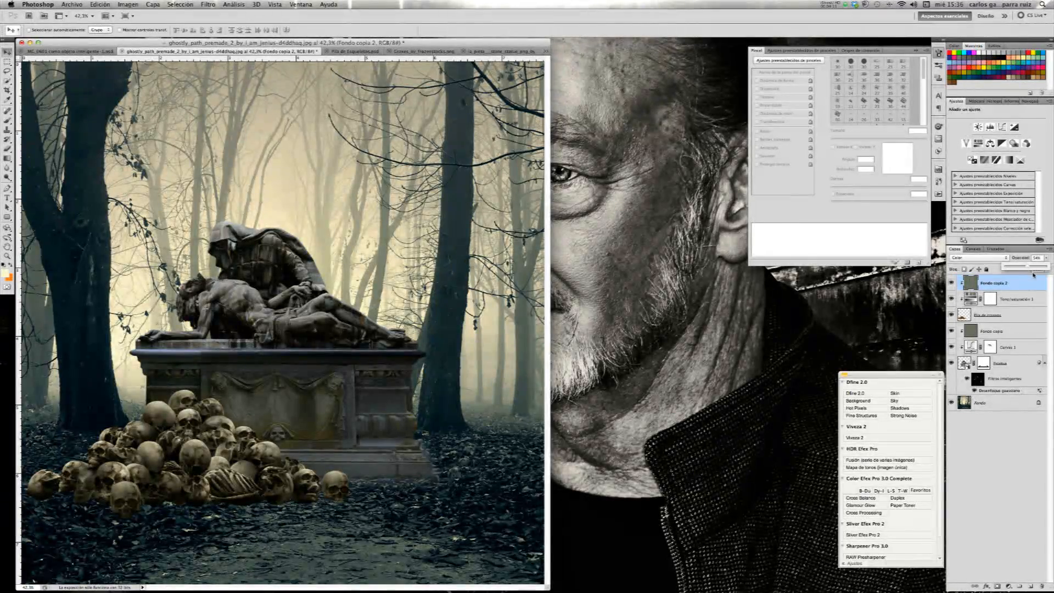
pyautogui.click(951, 283)
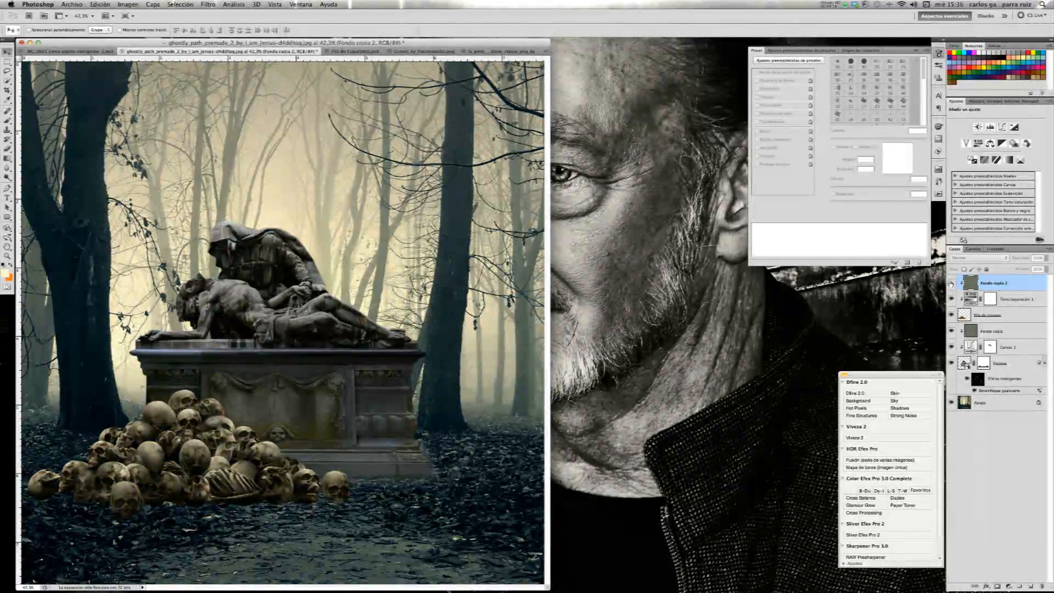
pyautogui.click(951, 283)
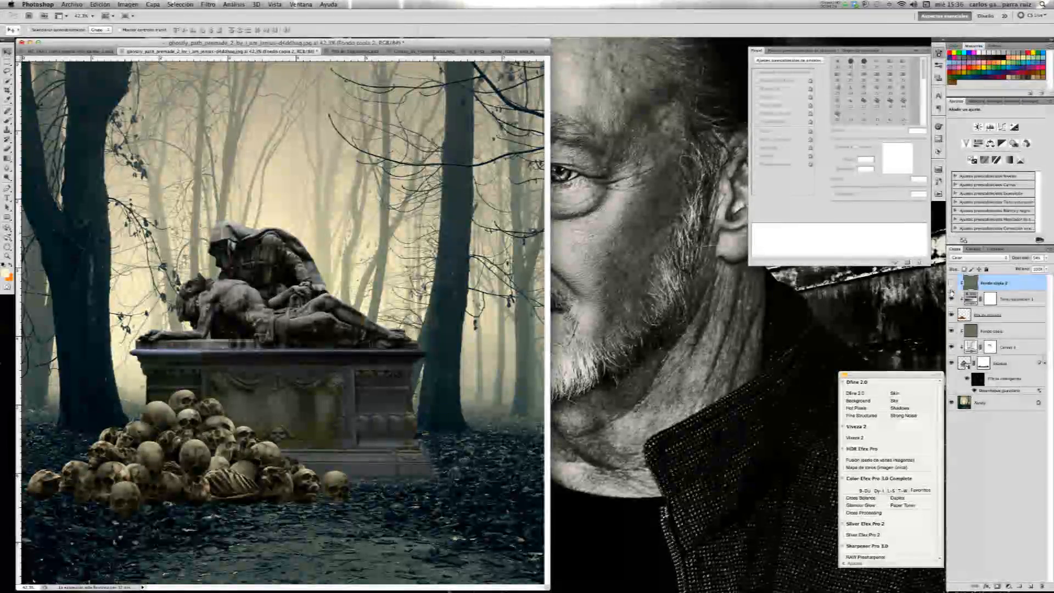